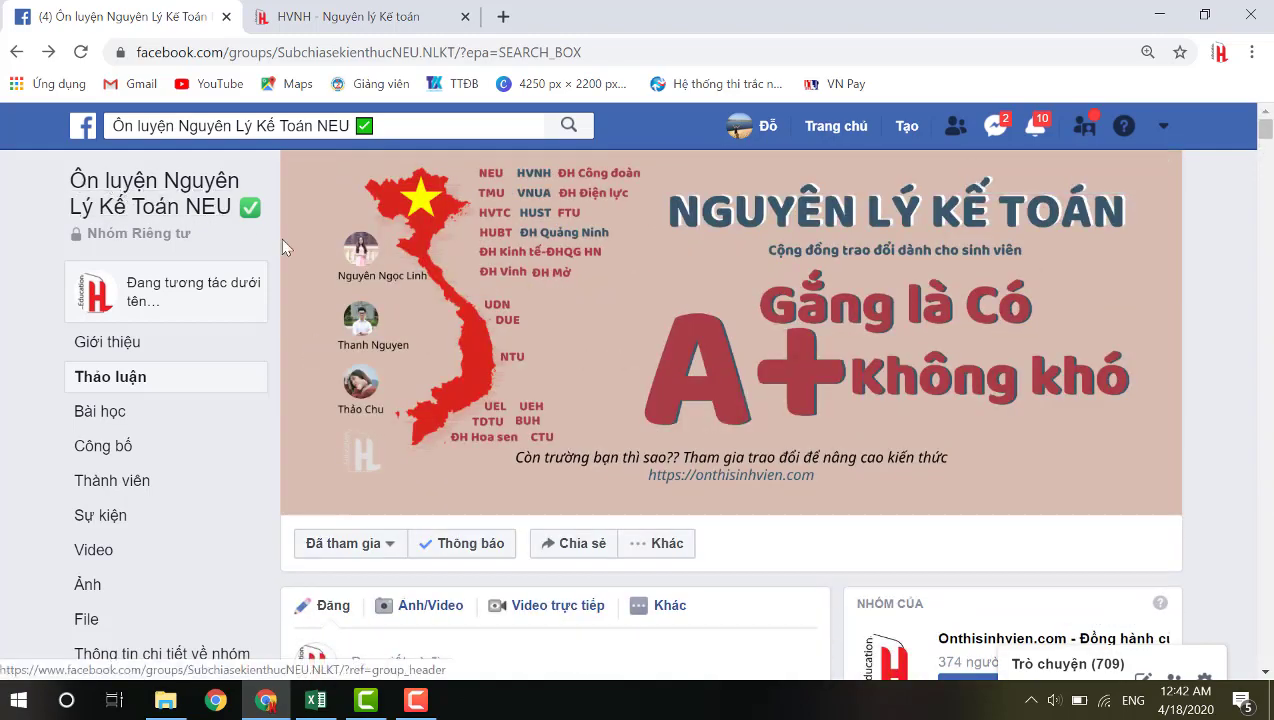
Find the group post with the Công ty VINA exercise and view all its photos, ending back at the trial balance photo
scroll(284, 245, down, 10)
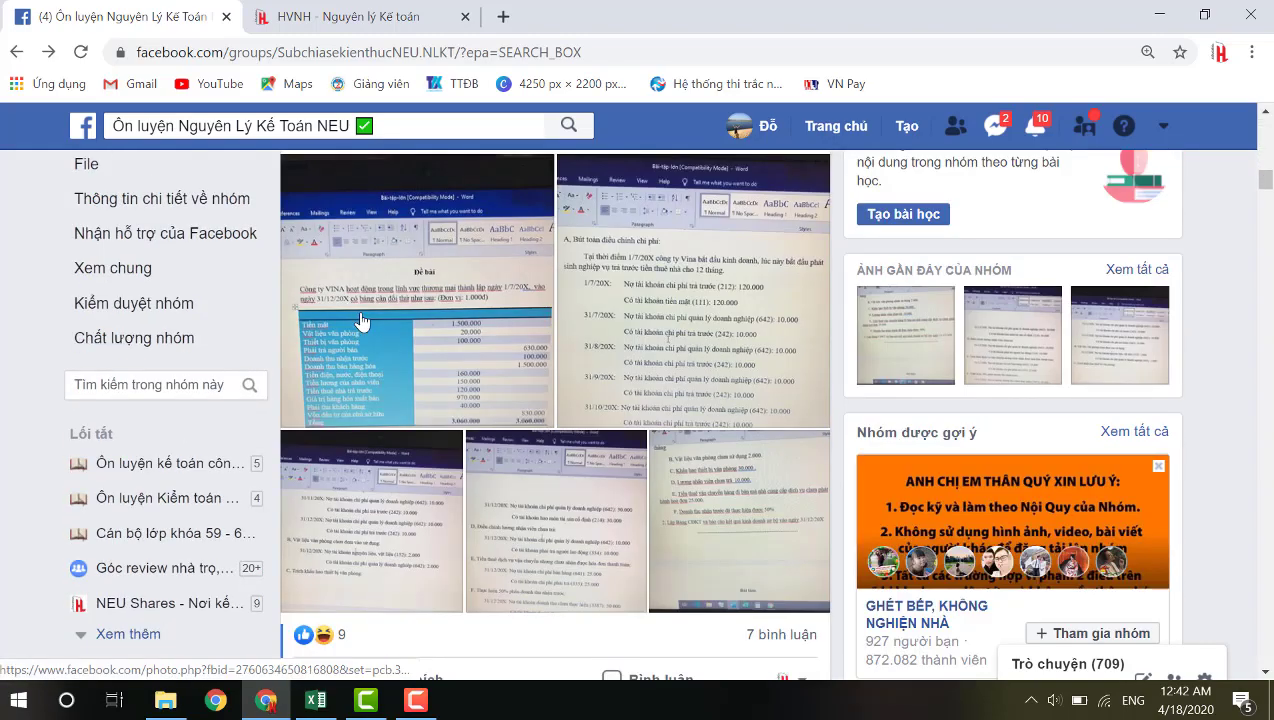
scroll(360, 316, up, 1)
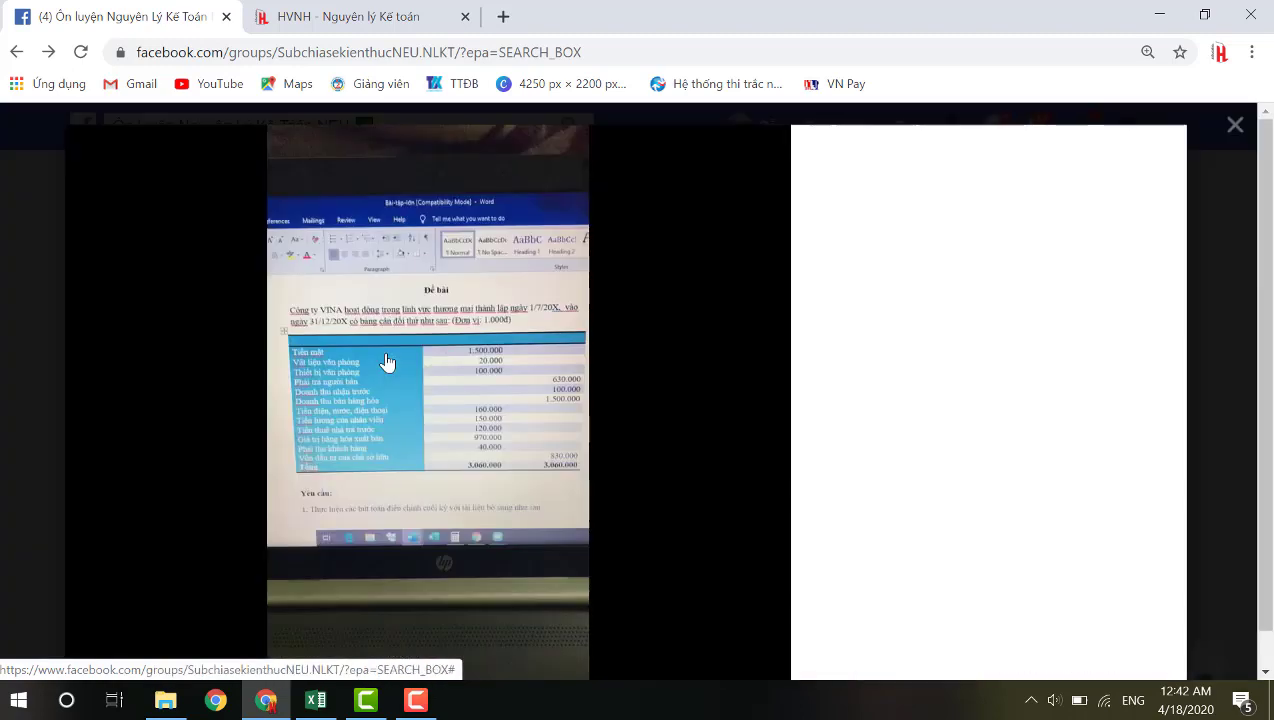
click(388, 358)
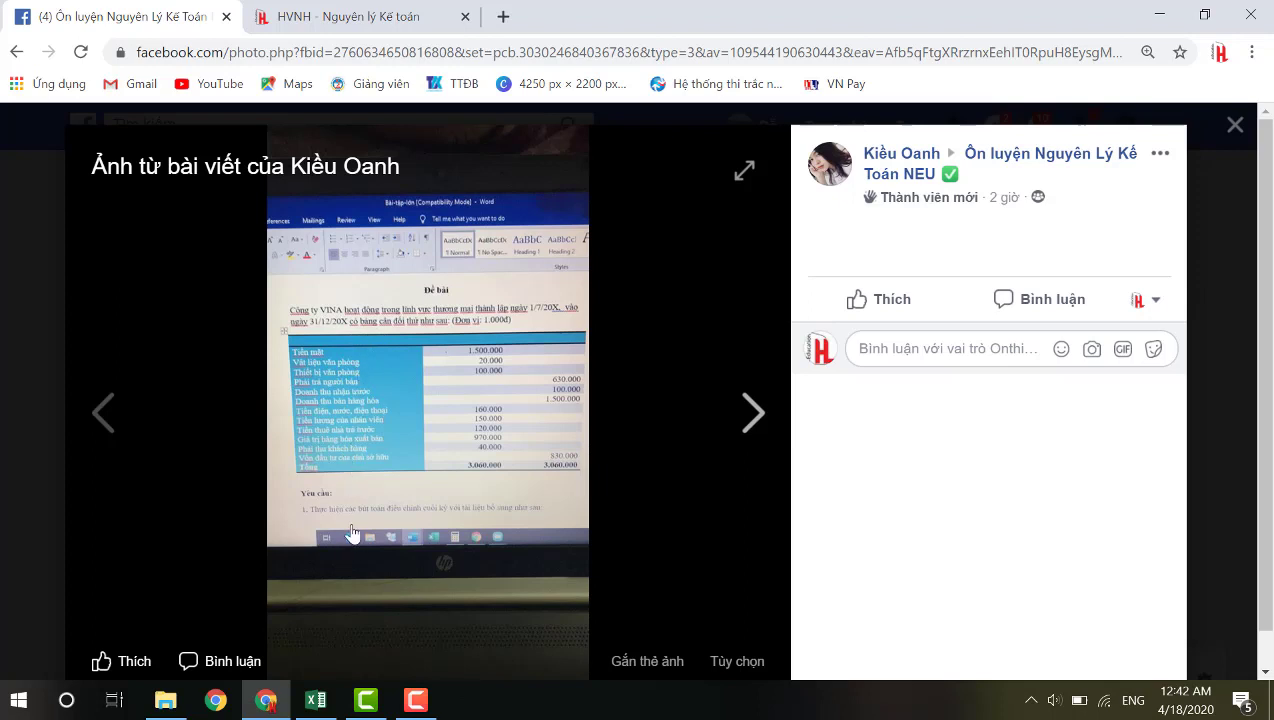
click(758, 430)
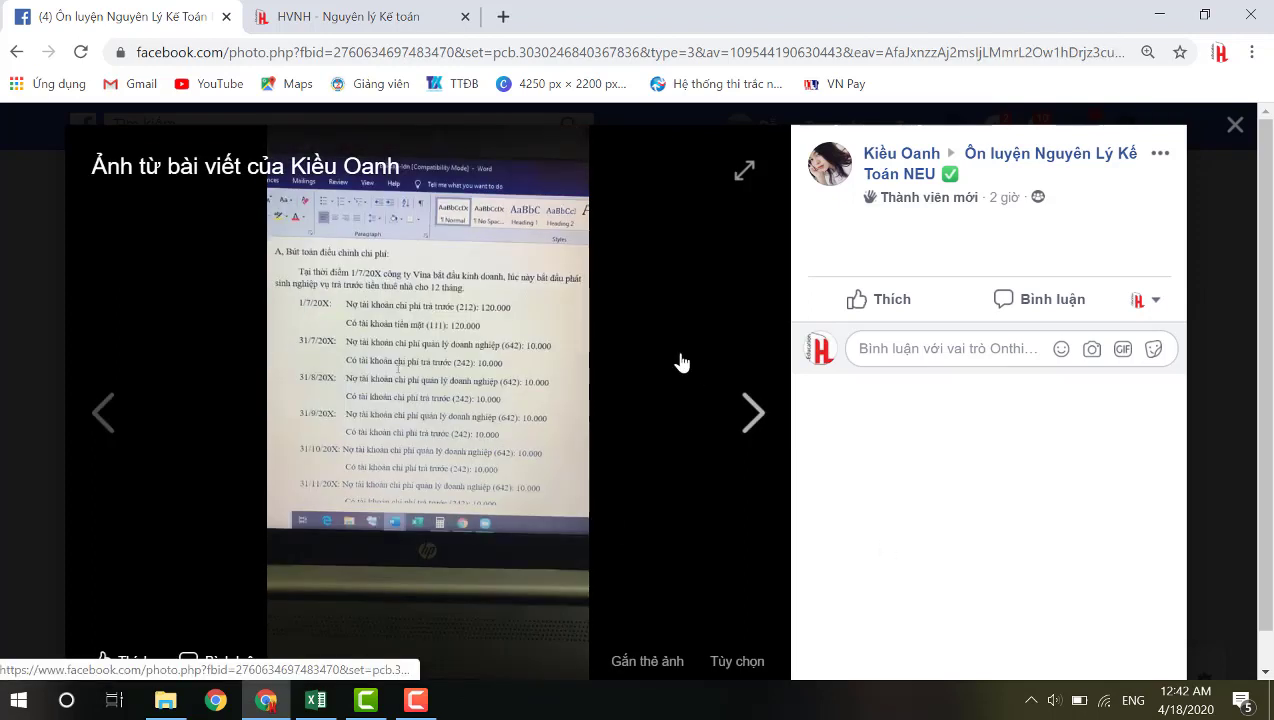
click(770, 430)
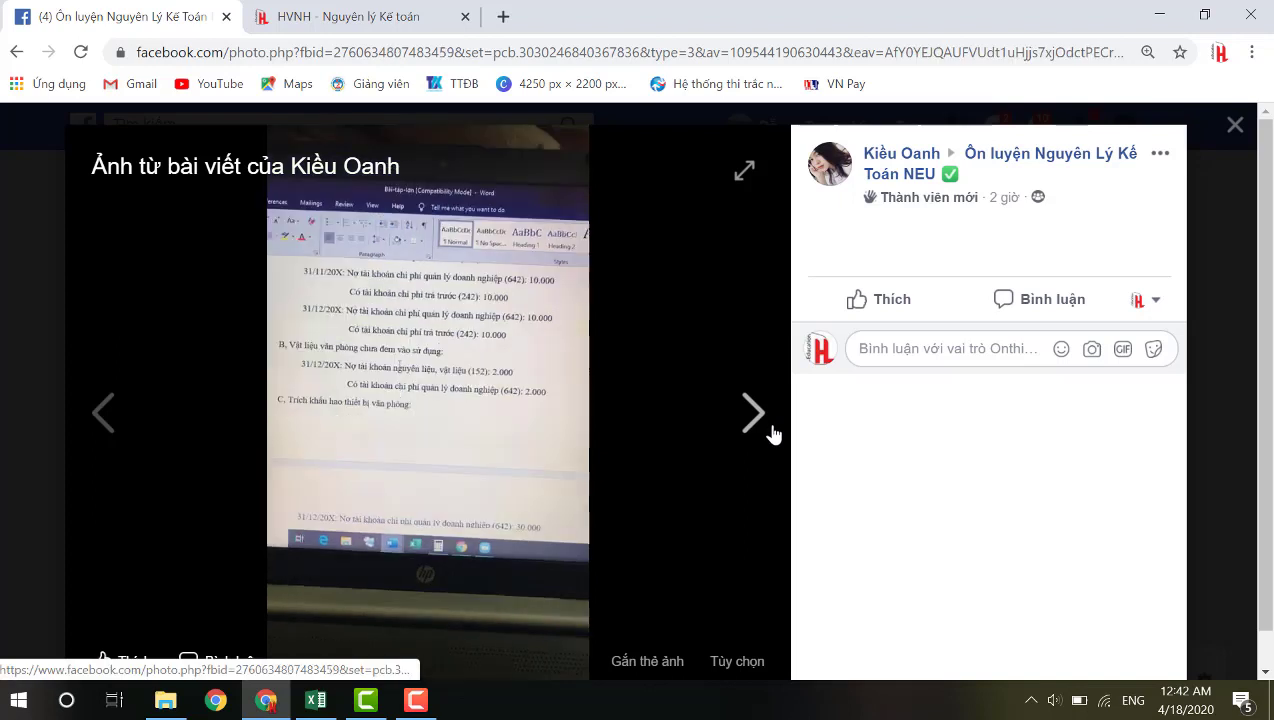
click(770, 430)
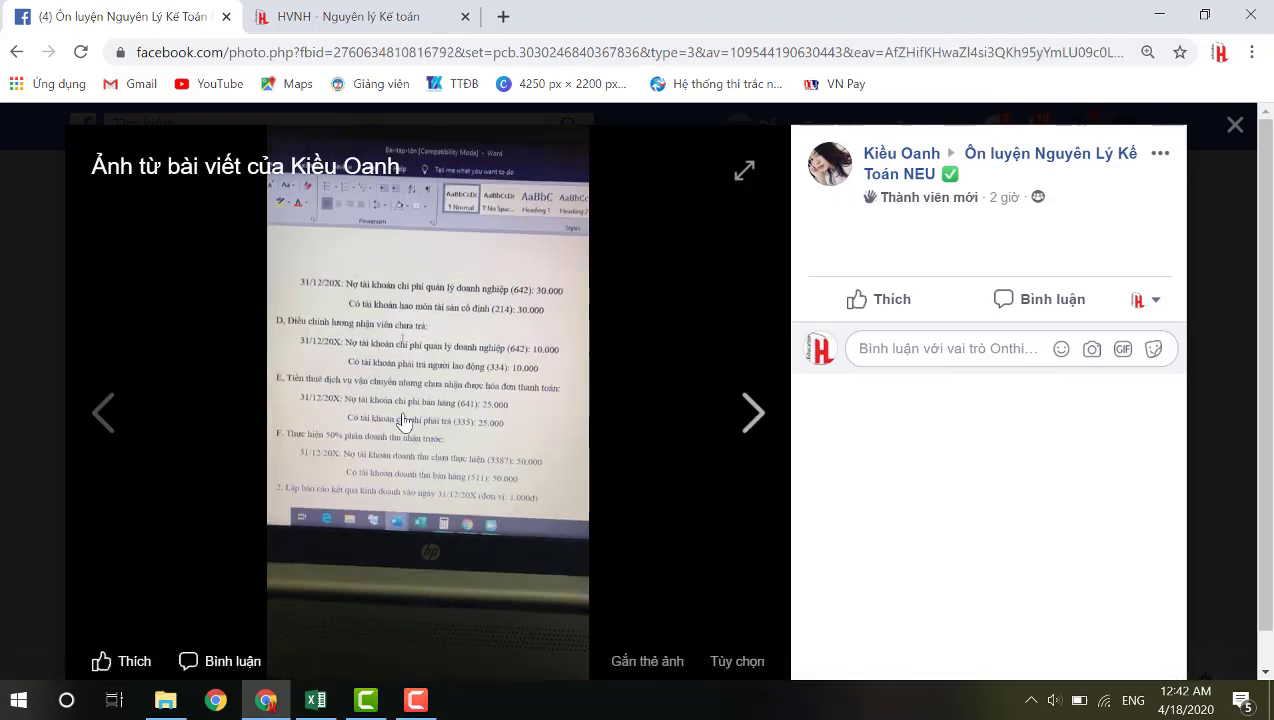
click(735, 440)
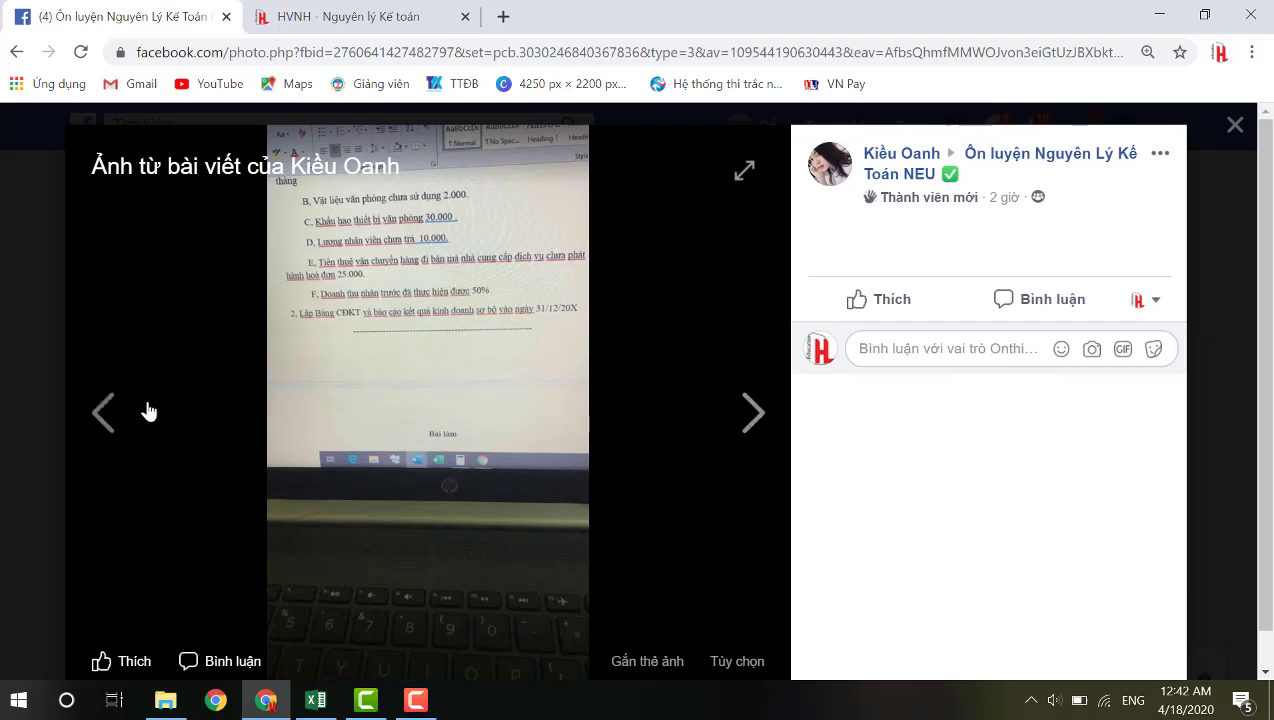
click(740, 420)
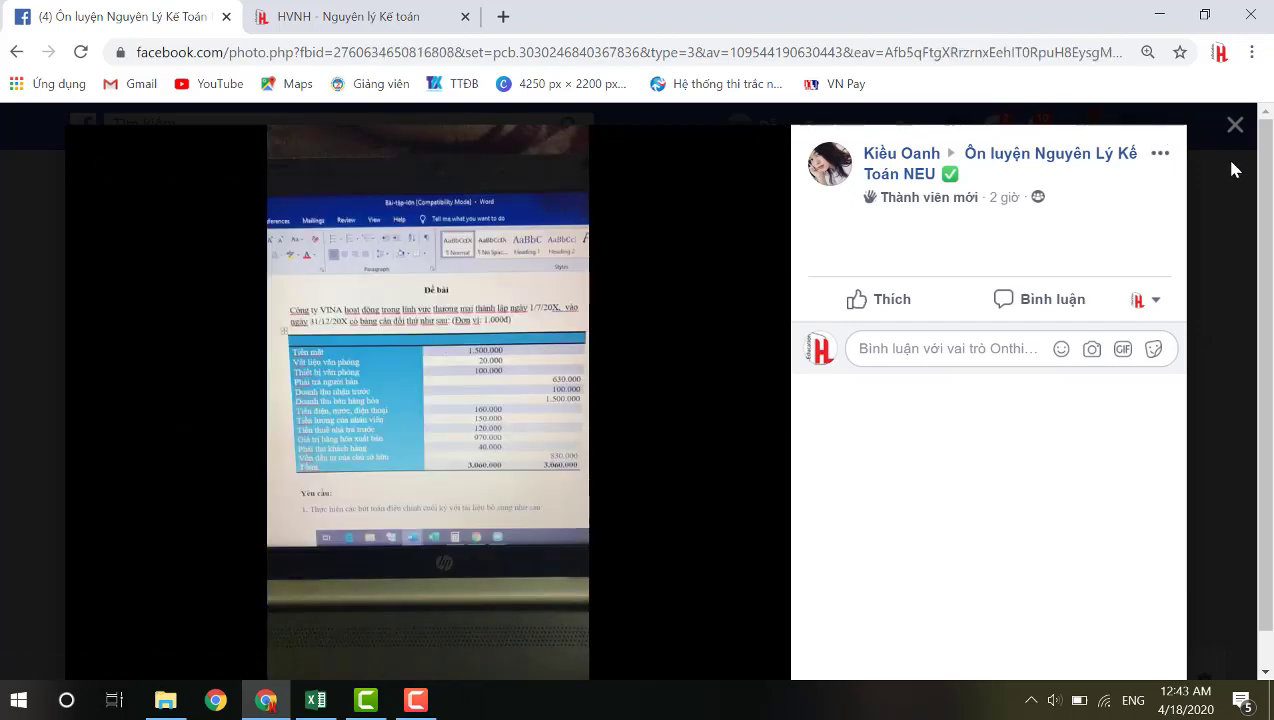
Restore the browser window to sit beside the Tính toán workbook and check the workbook's Output and Imput sheets
click(1206, 15)
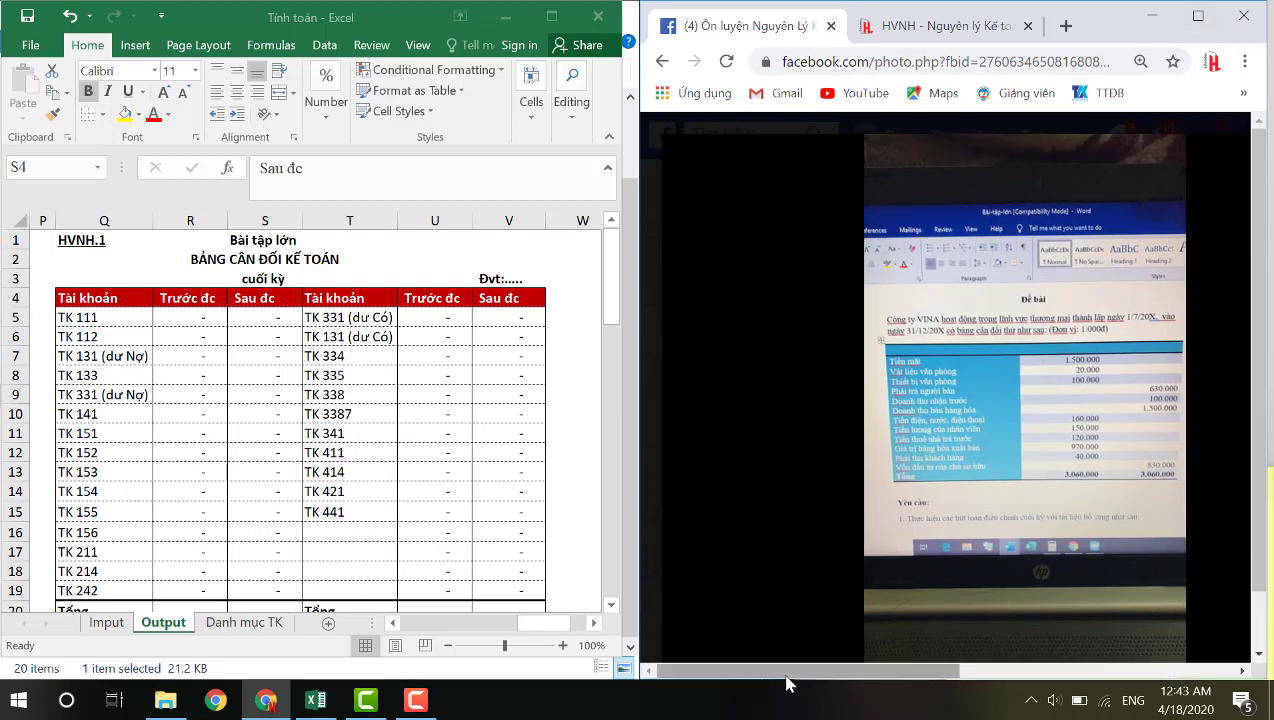
click(367, 404)
scroll(364, 404, down, 2)
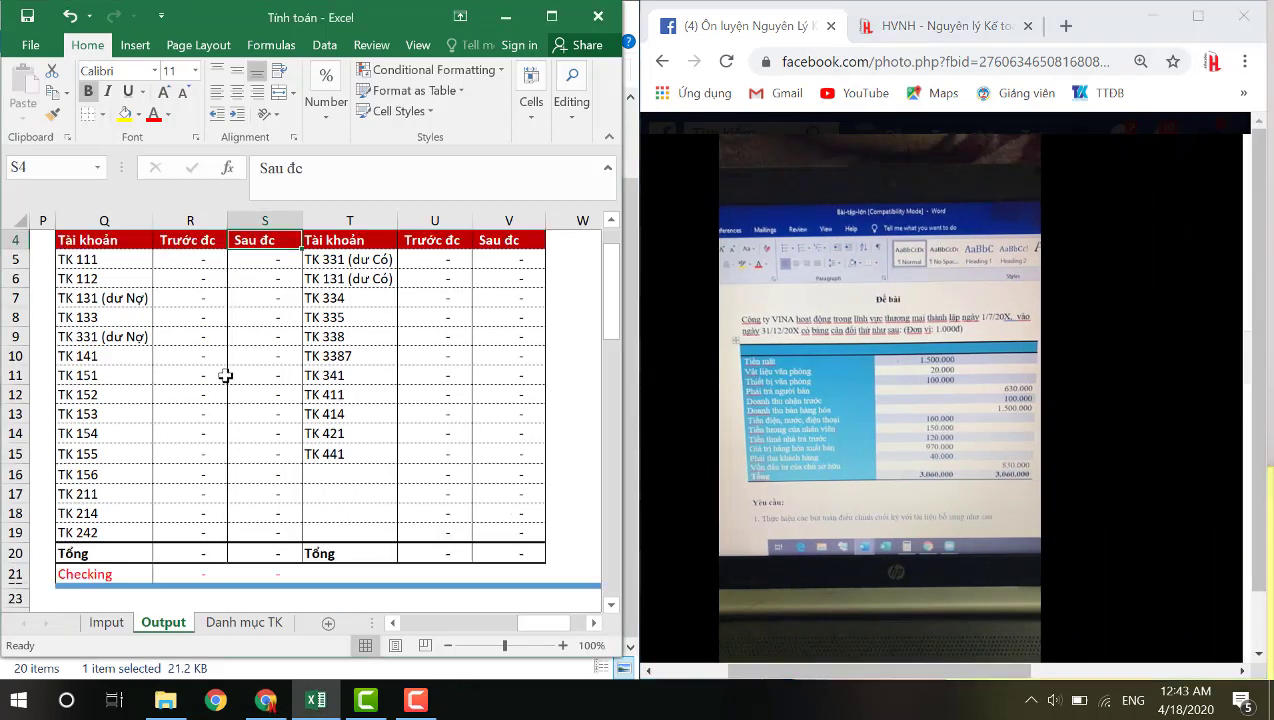
scroll(228, 378, up, 2)
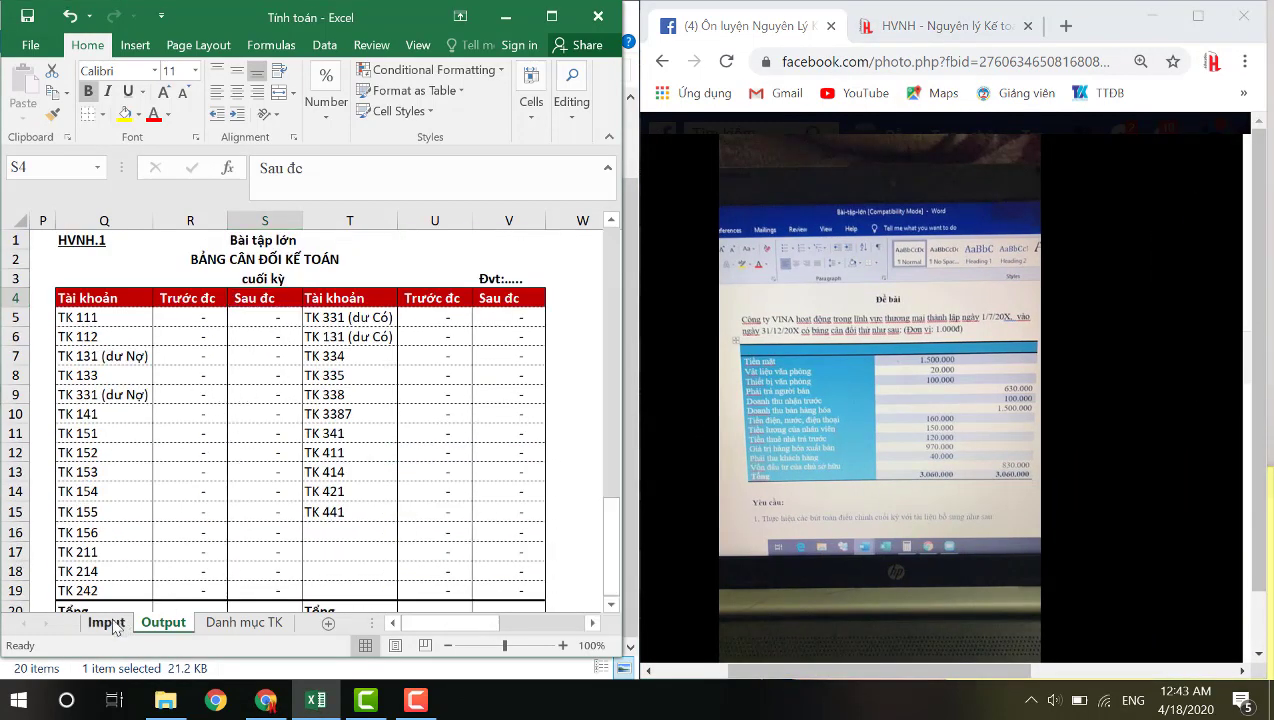
click(106, 622)
scroll(275, 362, up, 6)
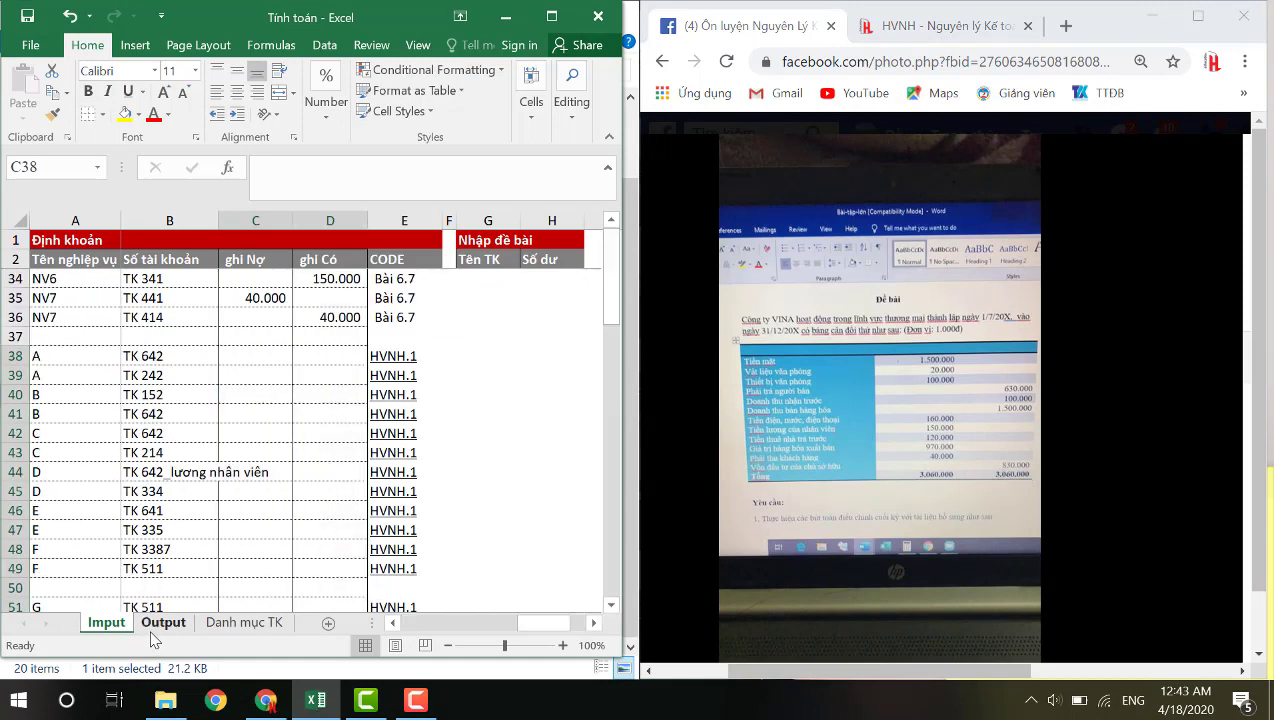
Examine the extent of the balance sheet and the account balance table below it on the Output sheet
click(163, 622)
drag(81, 257, 418, 385)
scroll(300, 420, left, 2)
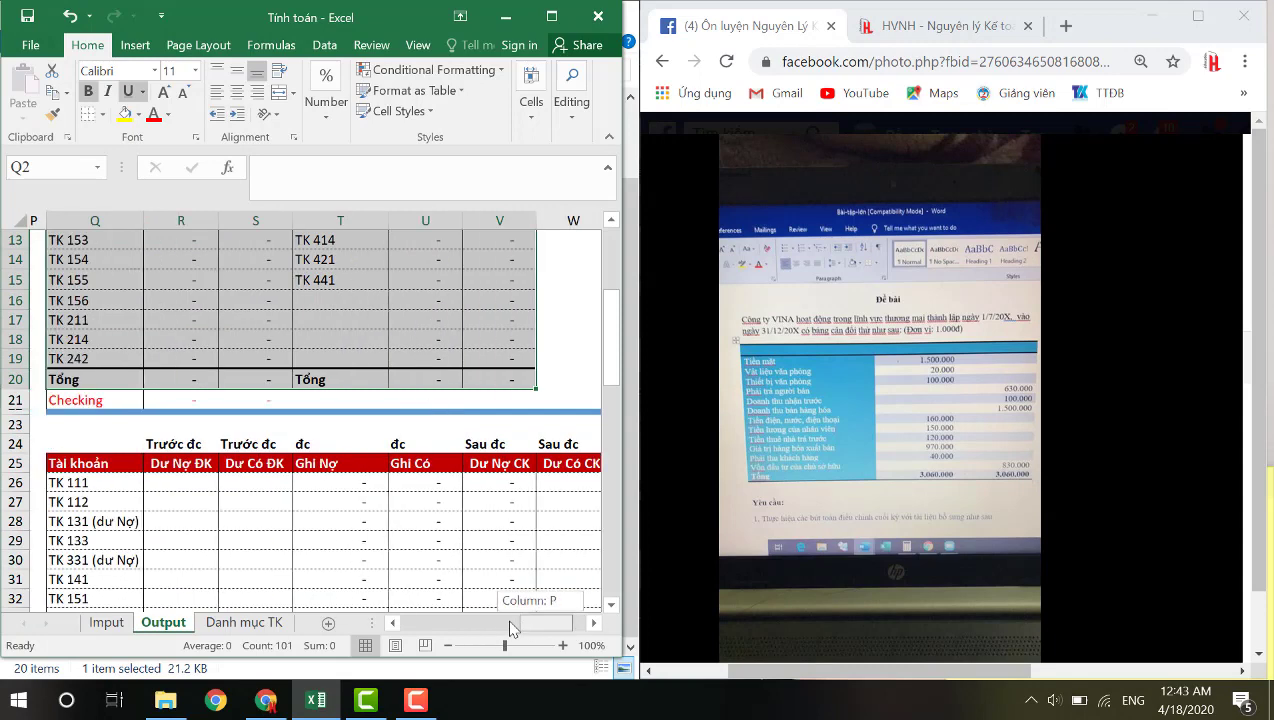
scroll(300, 420, up, 3)
scroll(300, 420, down, 5)
drag(88, 344, 515, 617)
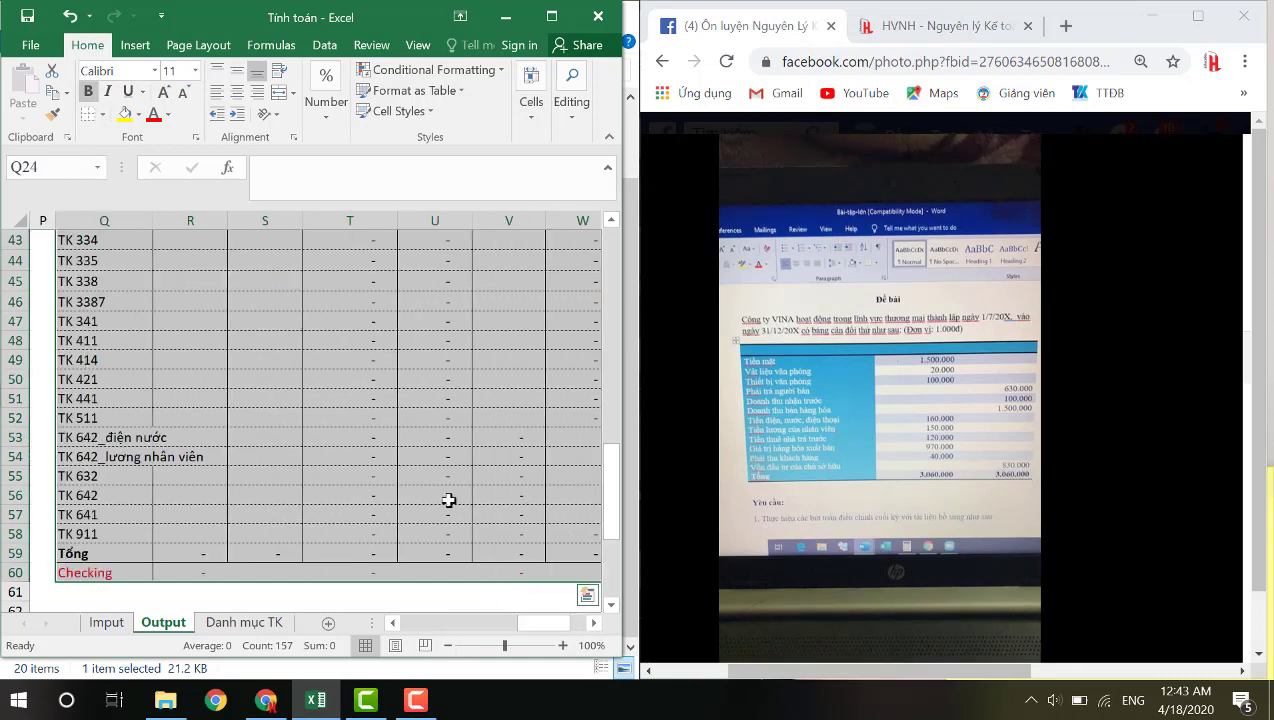
scroll(301, 424, up, 14)
click(268, 270)
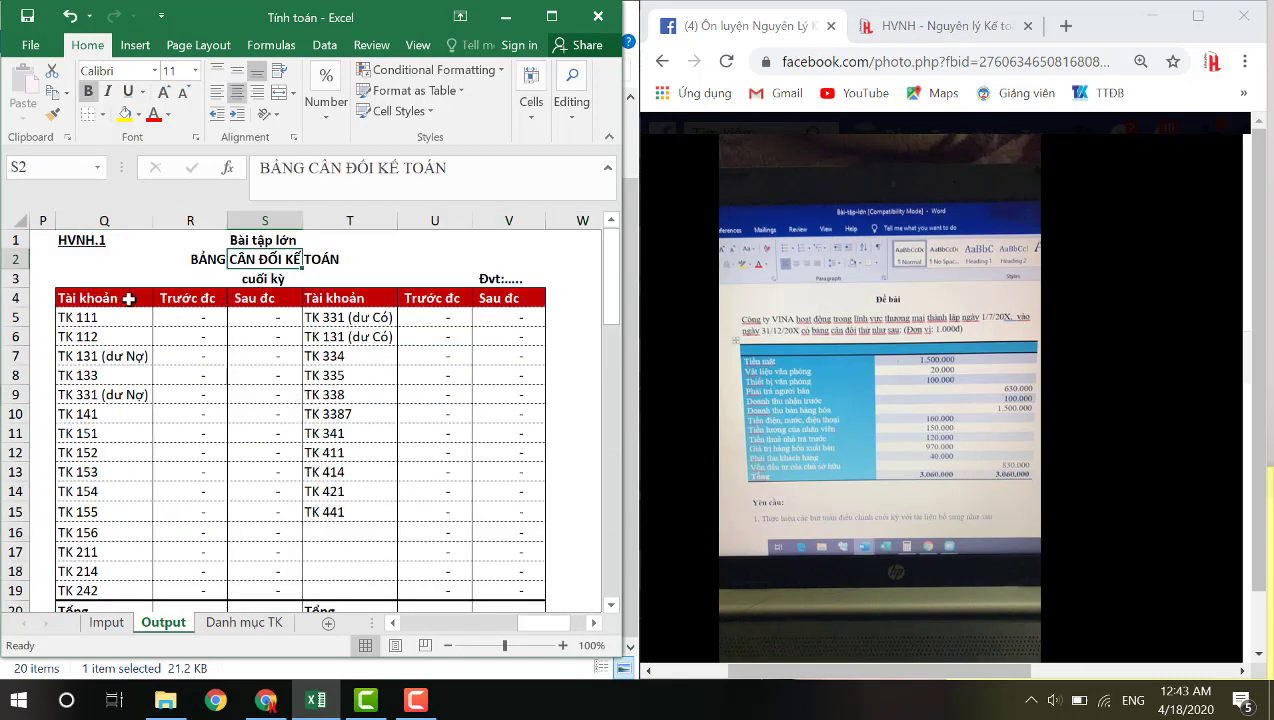
Go through the Tài khoản, Trước đc and Sau đc columns on both sides of the BẢNG CÂN ĐỐI KẾ TOÁN
drag(122, 300, 100, 512)
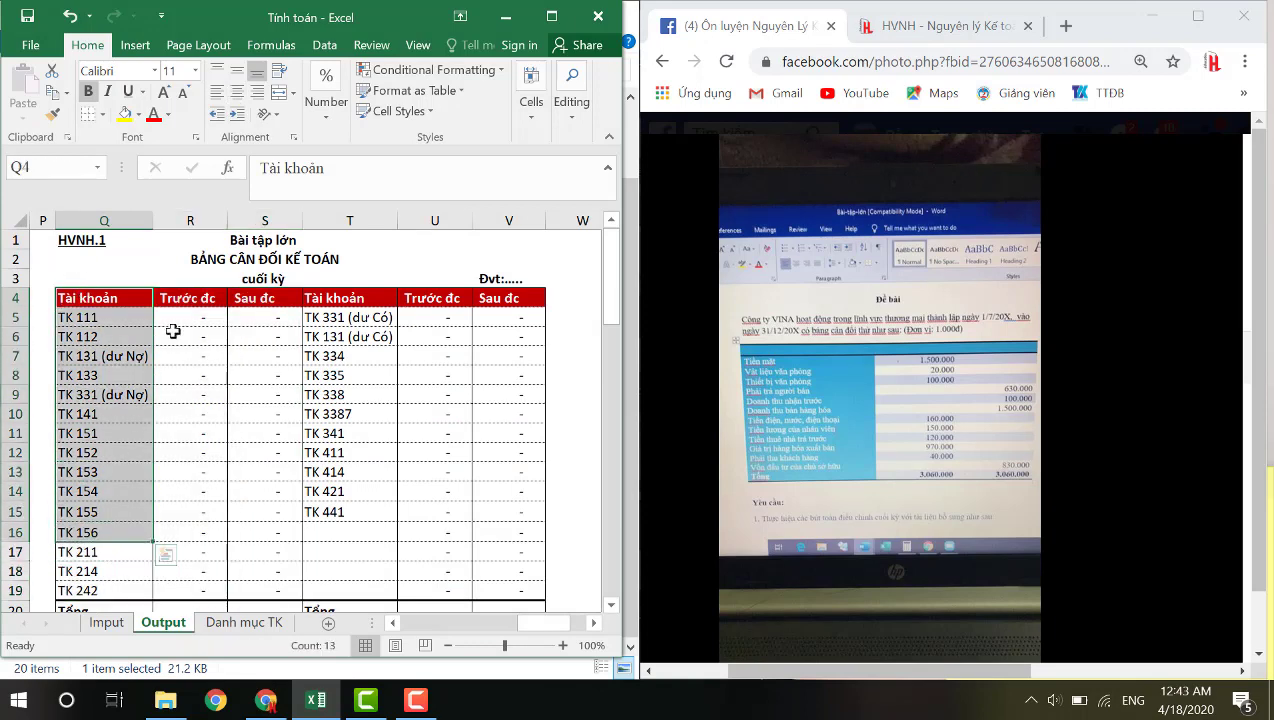
drag(188, 298, 190, 414)
drag(193, 531, 195, 590)
drag(262, 298, 270, 552)
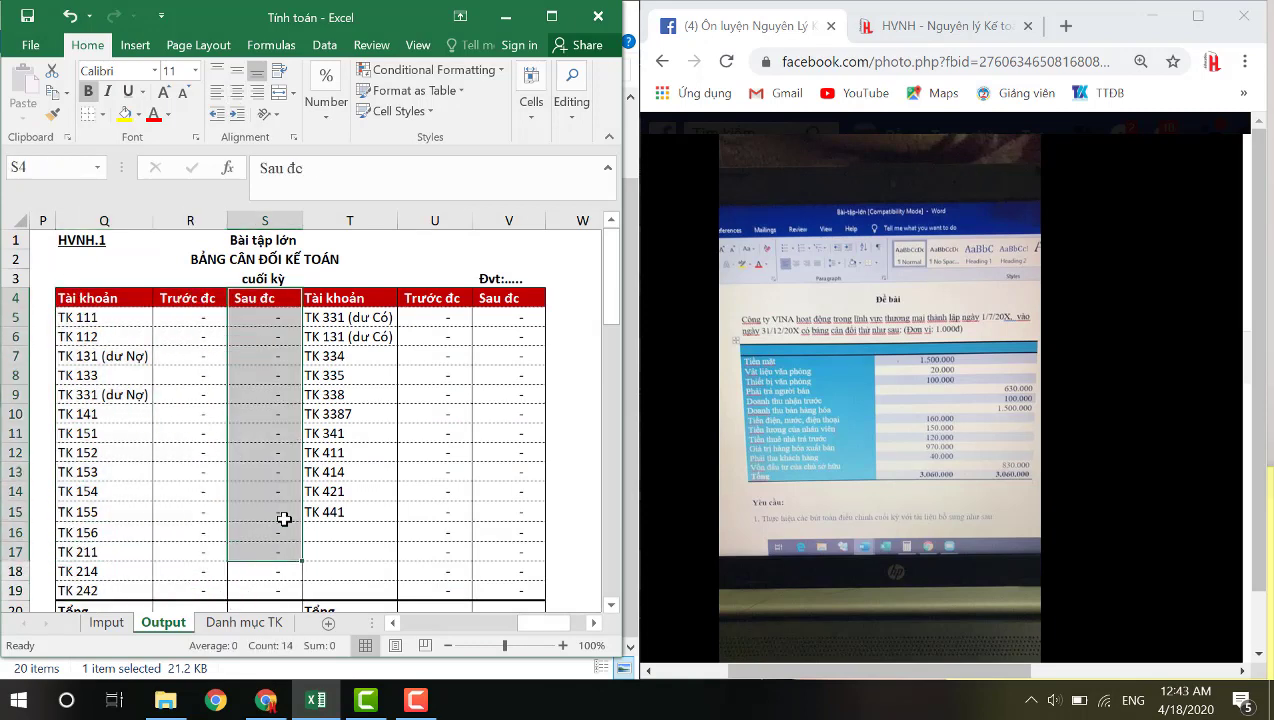
drag(360, 300, 341, 592)
drag(447, 300, 455, 592)
drag(516, 314, 515, 574)
scroll(156, 437, down, 3)
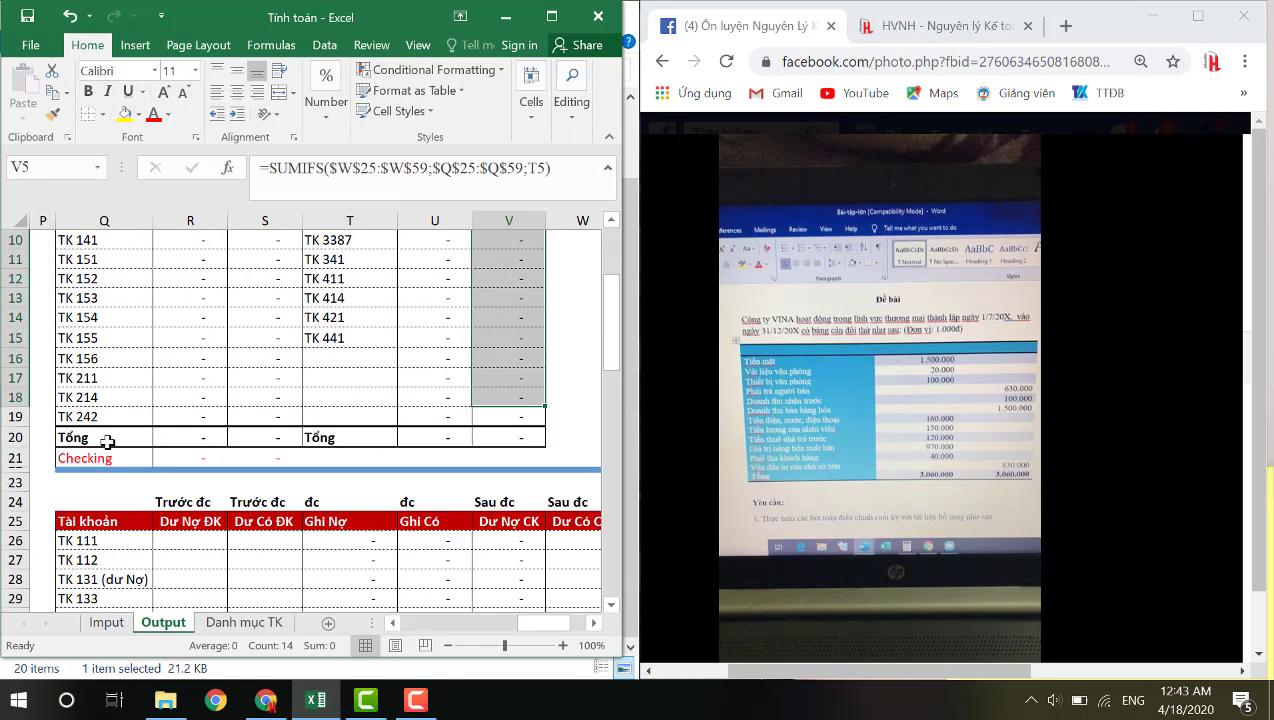
Inspect the formulas in the balance sheet's Tổng row for both Trước đc and Sau đc columns without changing them
click(106, 441)
click(199, 441)
click(276, 438)
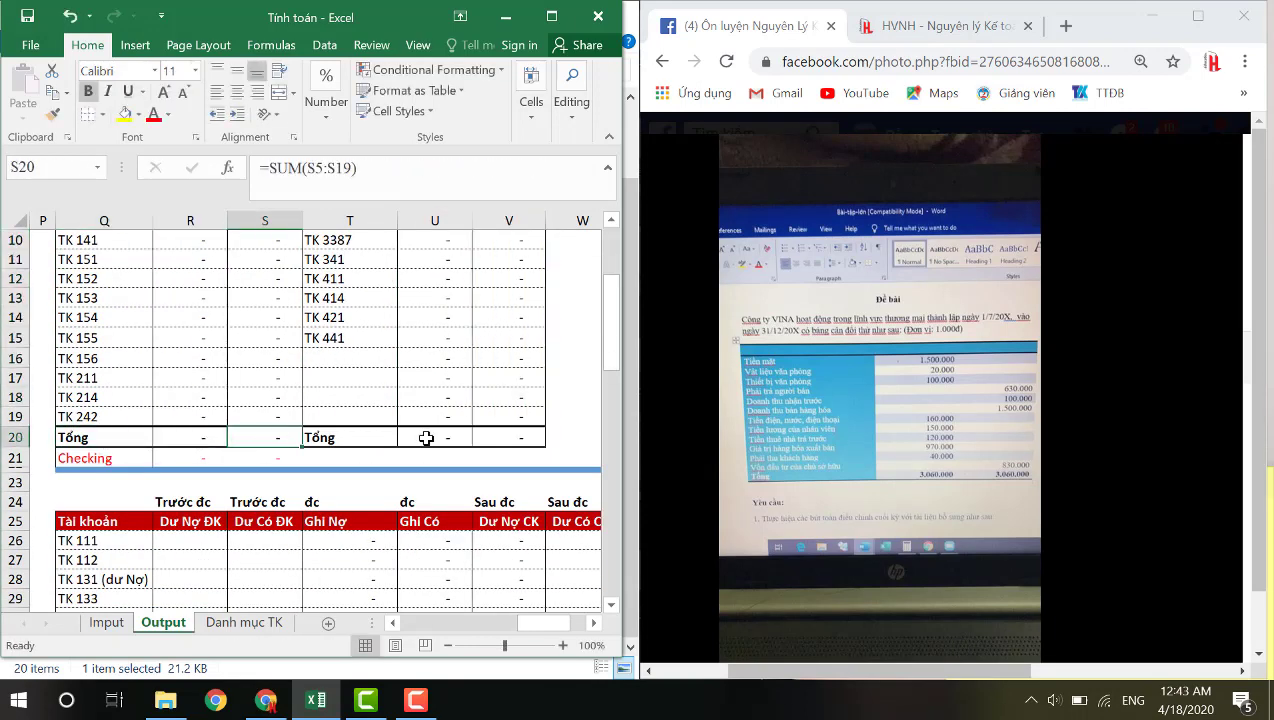
double_click(205, 444)
key(Escape)
double_click(276, 438)
key(Escape)
double_click(435, 438)
key(Escape)
double_click(530, 441)
key(Escape)
scroll(307, 448, down, 3)
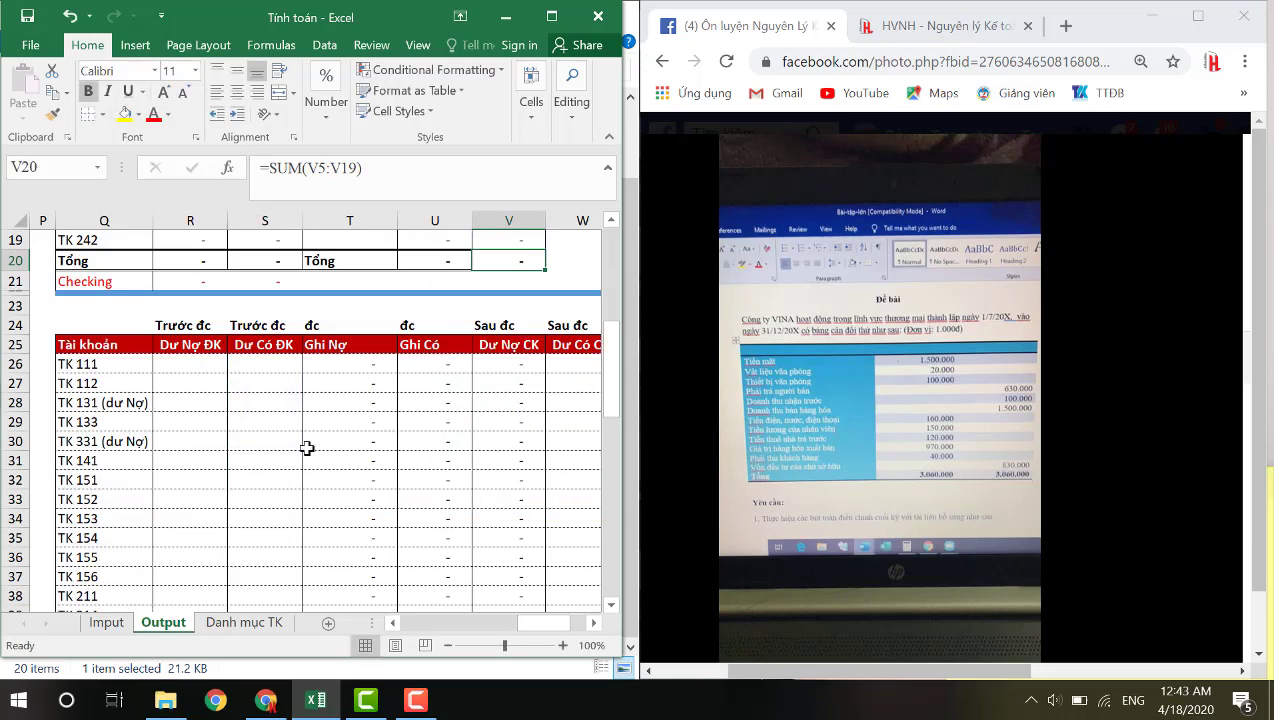
Review the lower table's account list and its opening balance, Ghi Nợ, Ghi Có and closing balance column headings
scroll(307, 448, down, 2)
scroll(85, 318, up, 1)
click(102, 301)
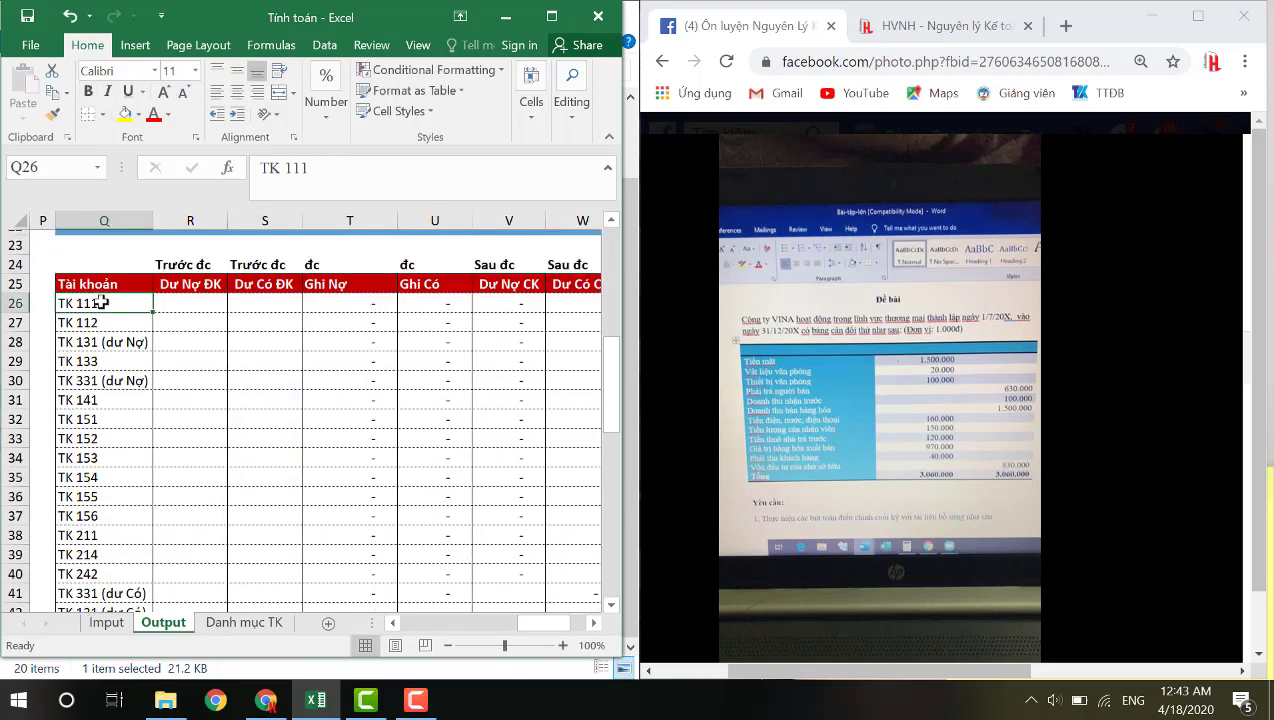
drag(115, 284, 150, 468)
scroll(150, 468, up, 1)
mouse_move(190, 344)
mouse_down()
mouse_move(277, 471)
mouse_move(273, 501)
mouse_move(250, 338)
mouse_move(186, 343)
mouse_up()
key(Right)
key(Right)
key(Right)
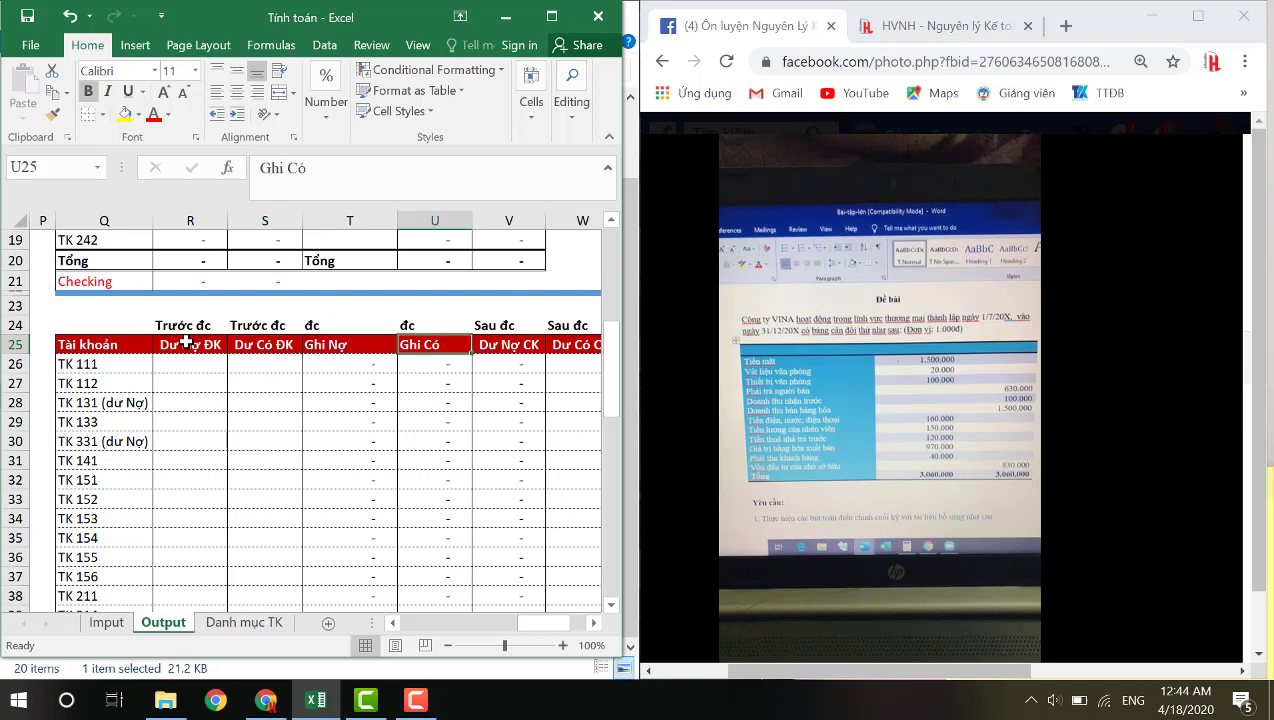
drag(352, 338, 418, 343)
click(409, 350)
key(Right)
key(Right)
key(Right)
click(409, 350)
click(447, 349)
scroll(554, 603, left, 3)
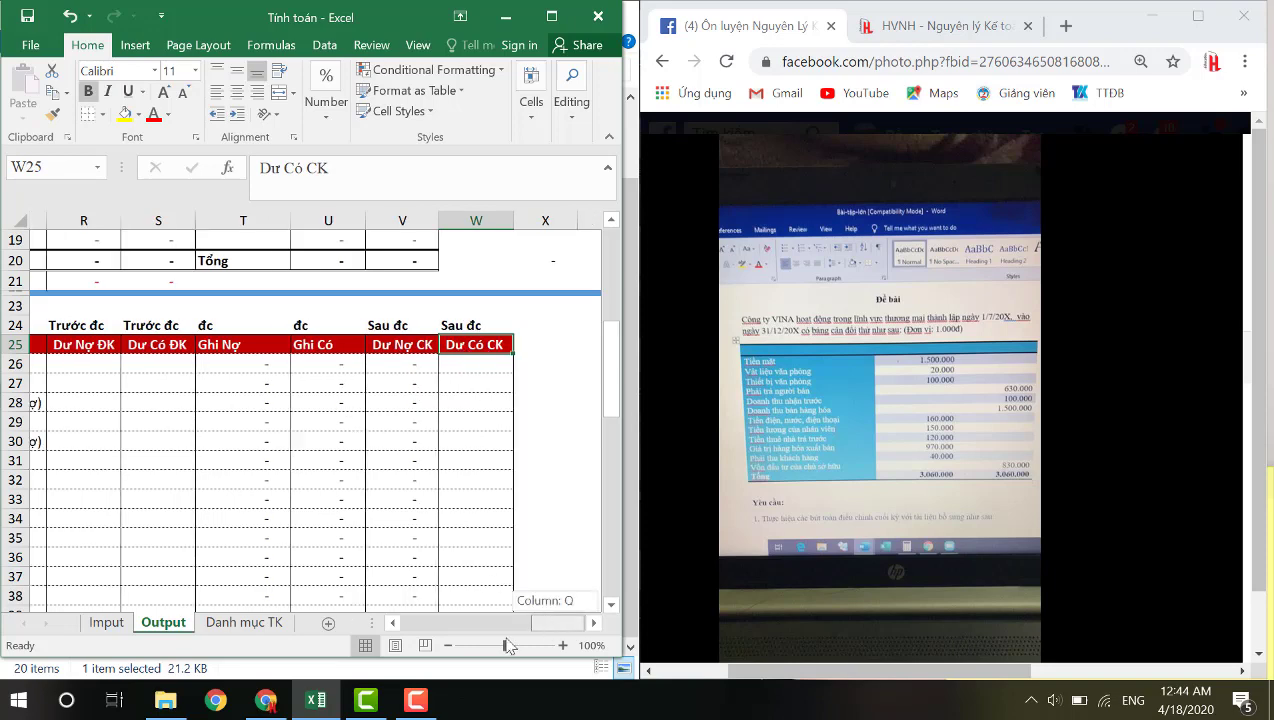
Check the debit and credit cells for the HVNH.1 entries on the Imput sheet and the Sau đc column on the Output sheet
click(106, 622)
scroll(203, 472, up, 1)
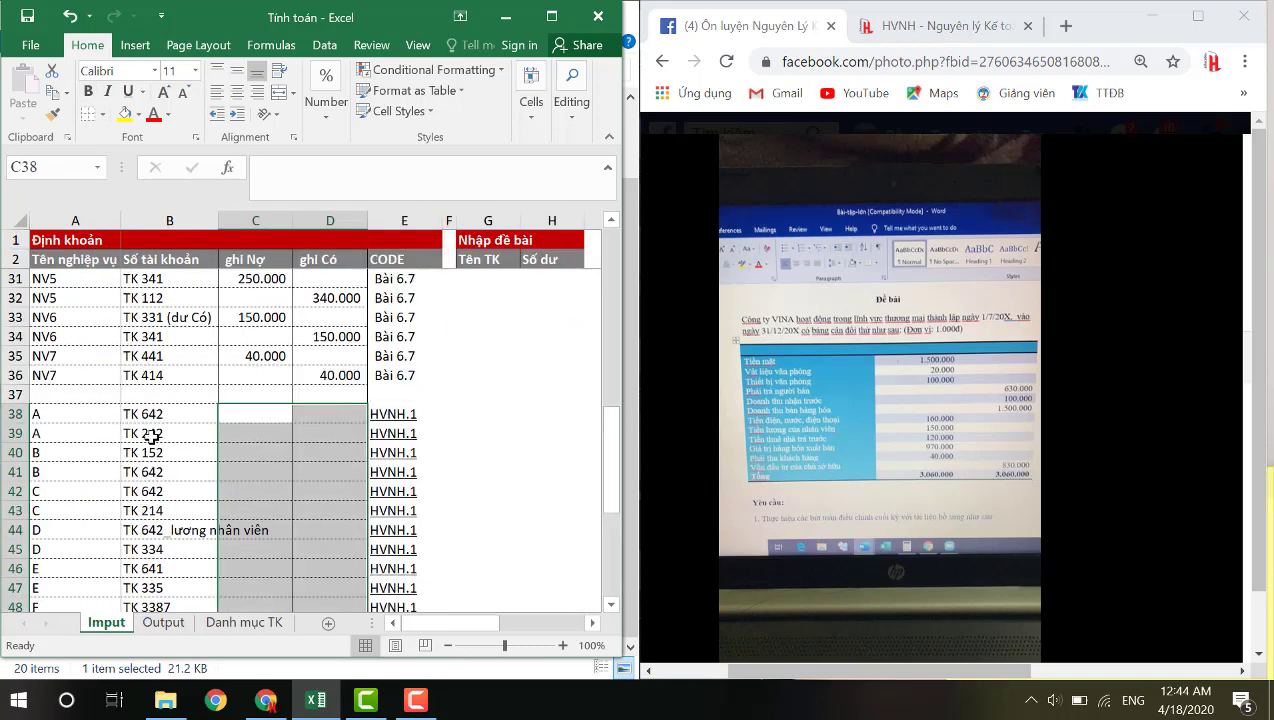
click(212, 433)
drag(262, 414, 321, 553)
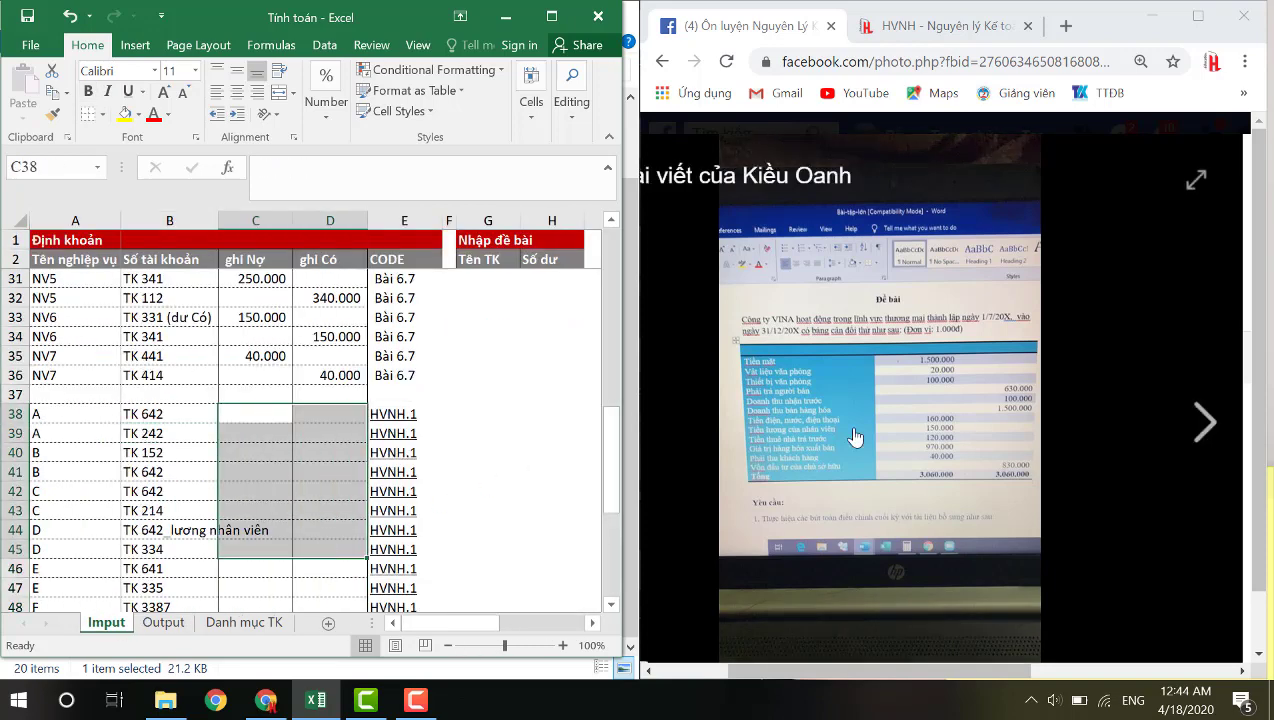
scroll(250, 532, down, 2)
click(172, 625)
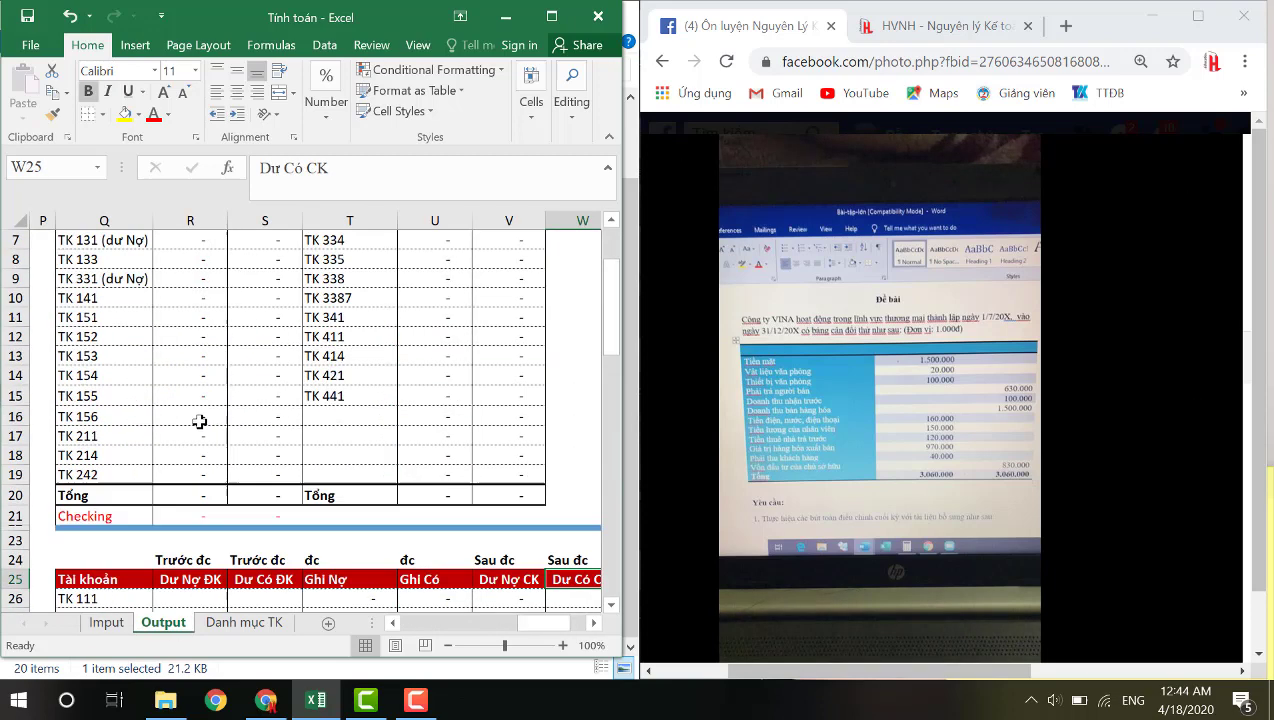
scroll(267, 364, up, 2)
drag(239, 298, 234, 557)
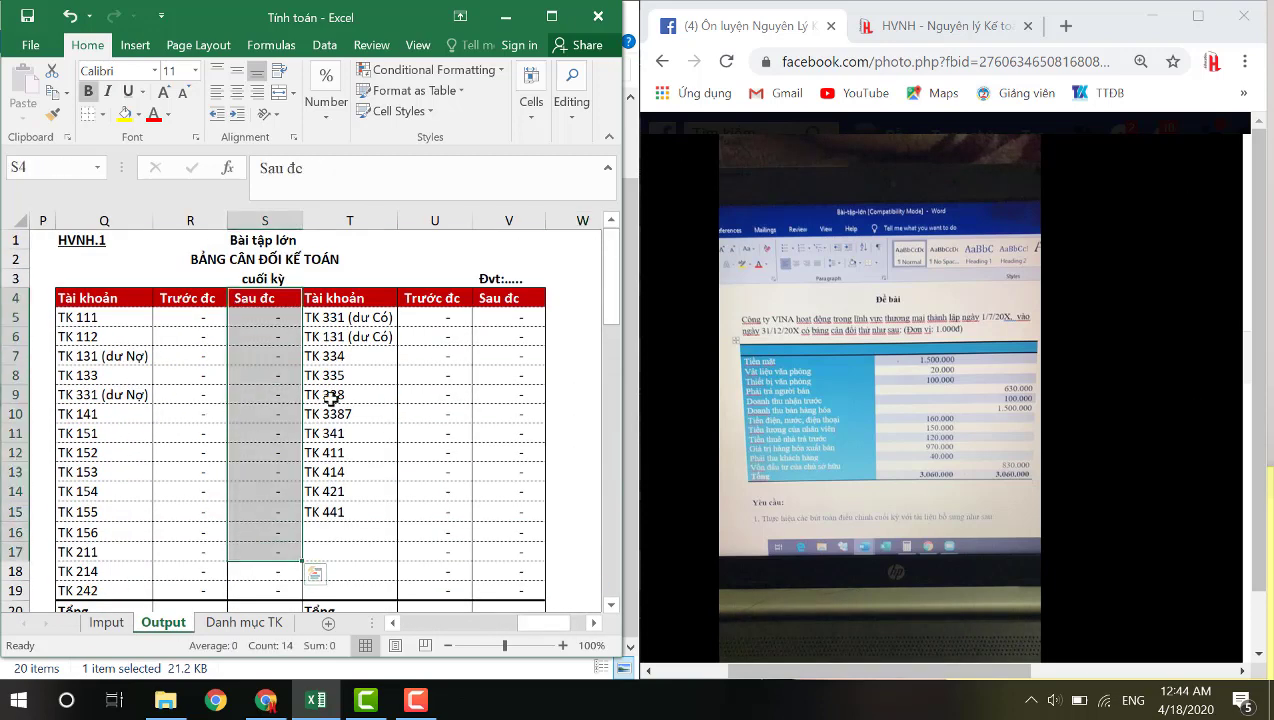
mouse_move(819, 532)
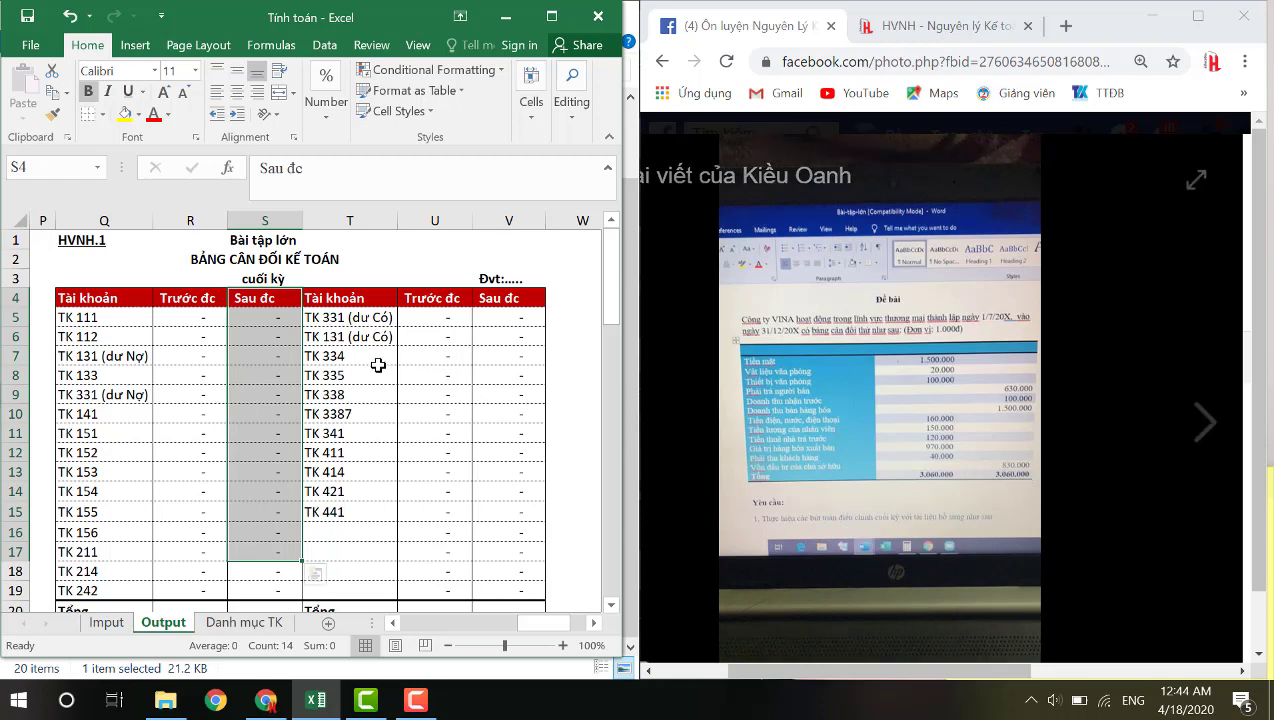
Enter 1.500.000 as the Dư Nợ ĐK of TK 111 in the Output sheet's lower table, matching Tiền mặt in the exercise photo
scroll(365, 380, down, 5)
click(250, 440)
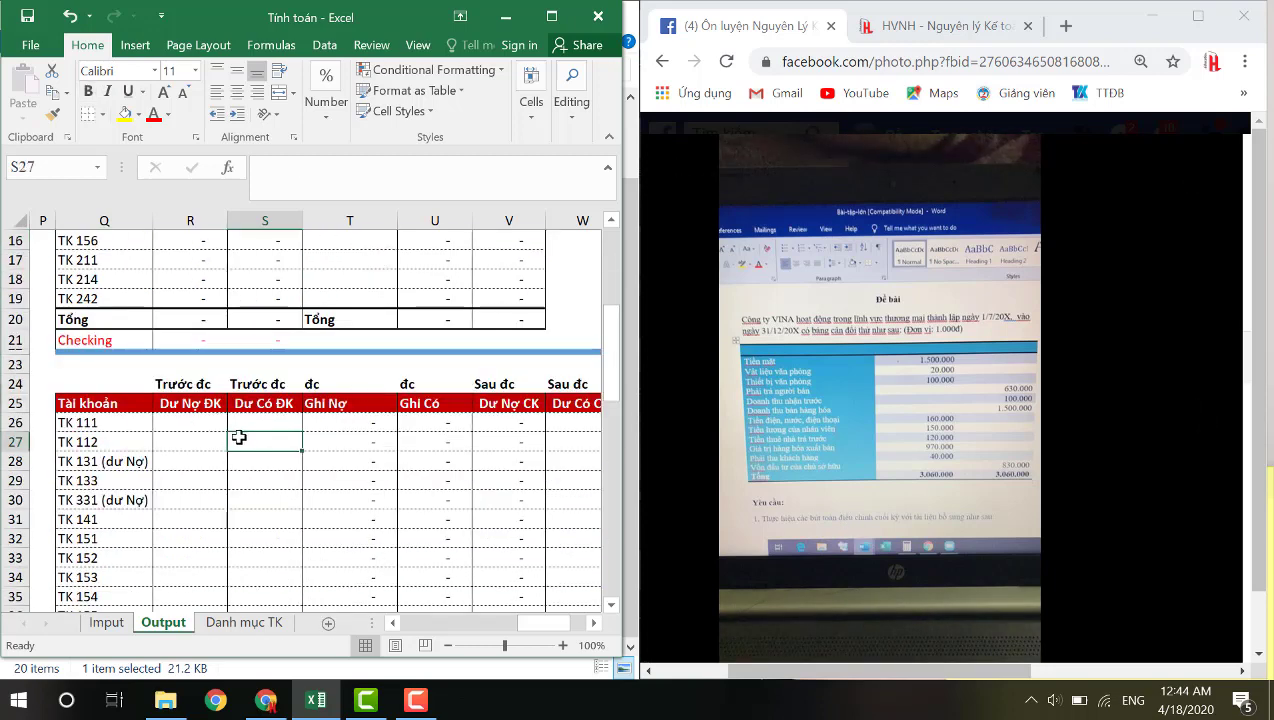
mouse_move(893, 432)
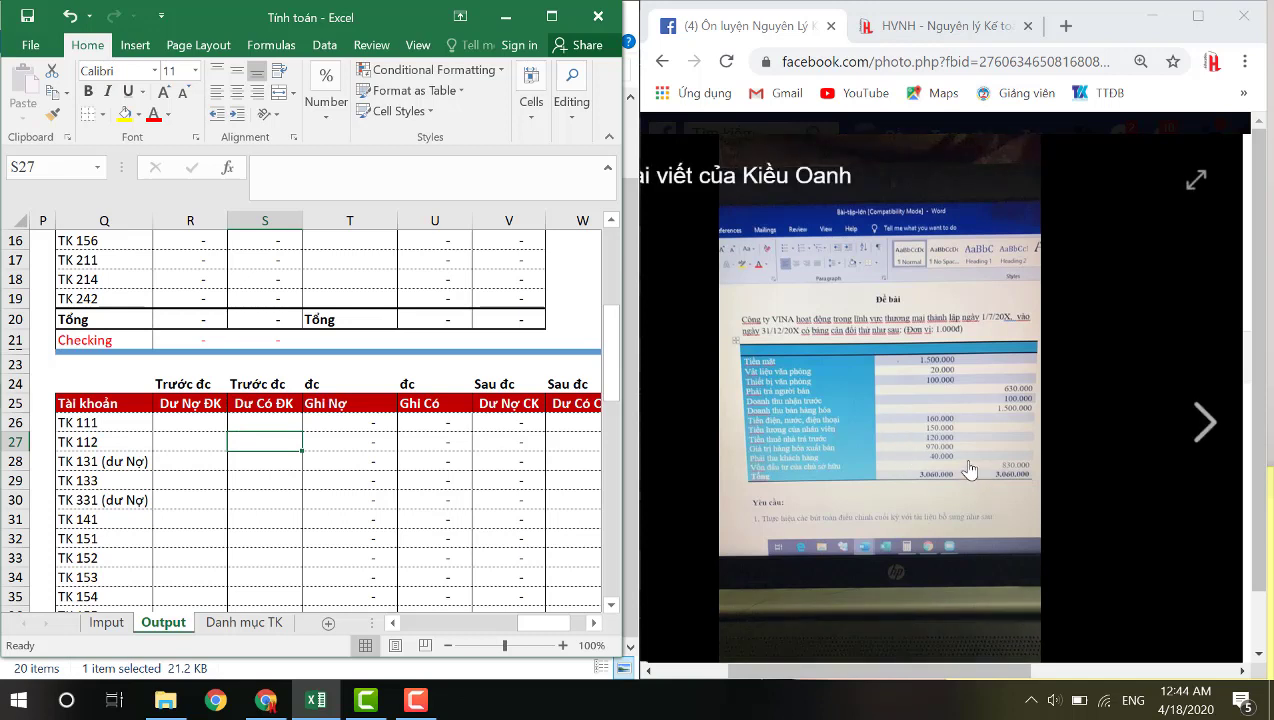
drag(776, 672, 759, 683)
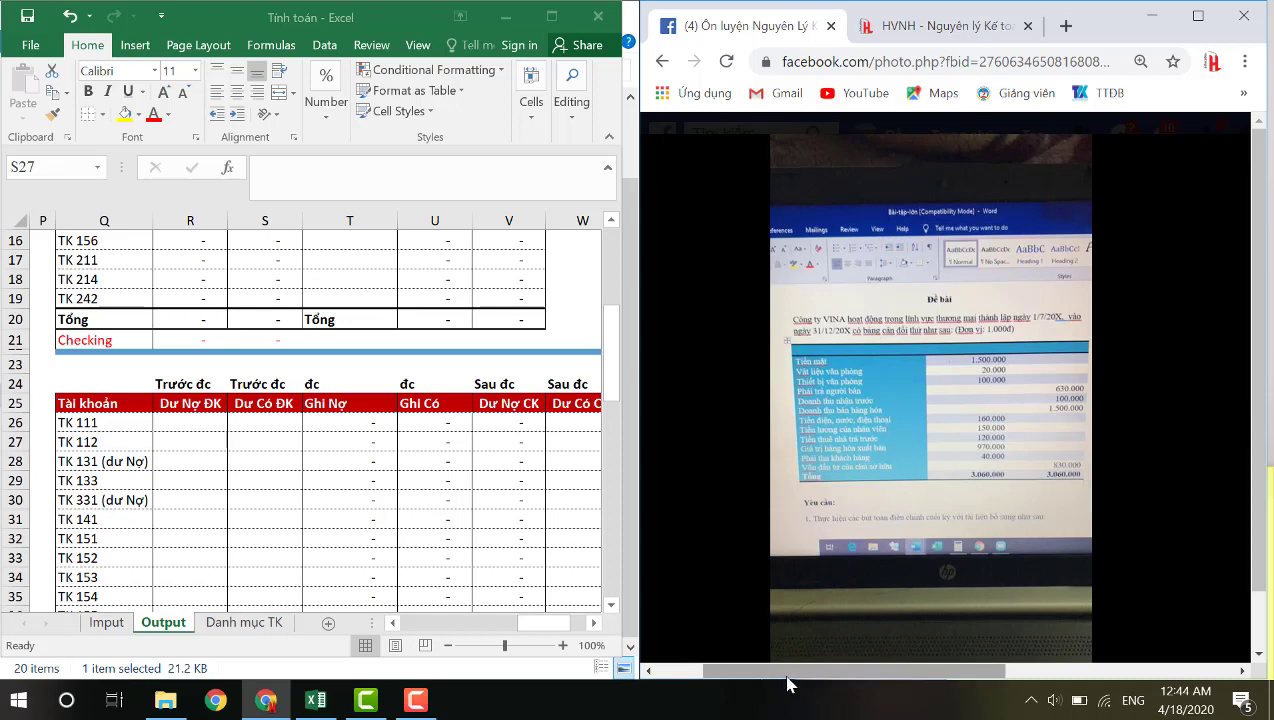
click(250, 444)
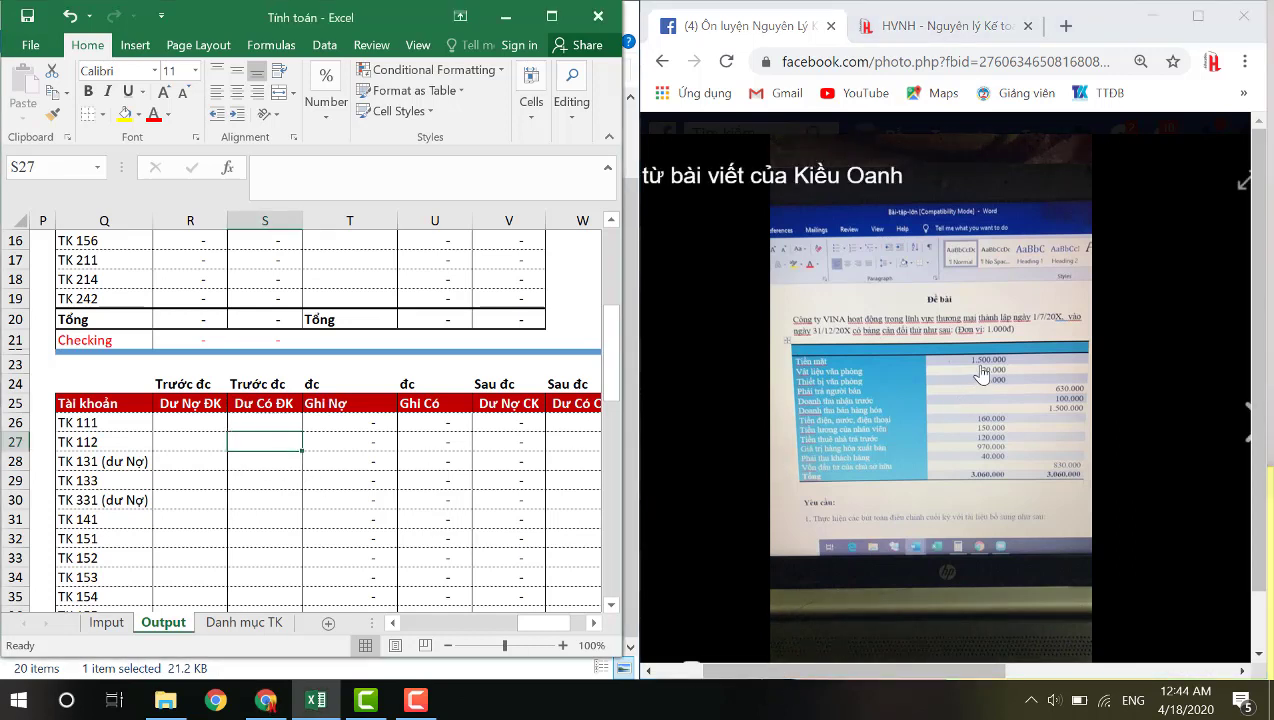
click(199, 421)
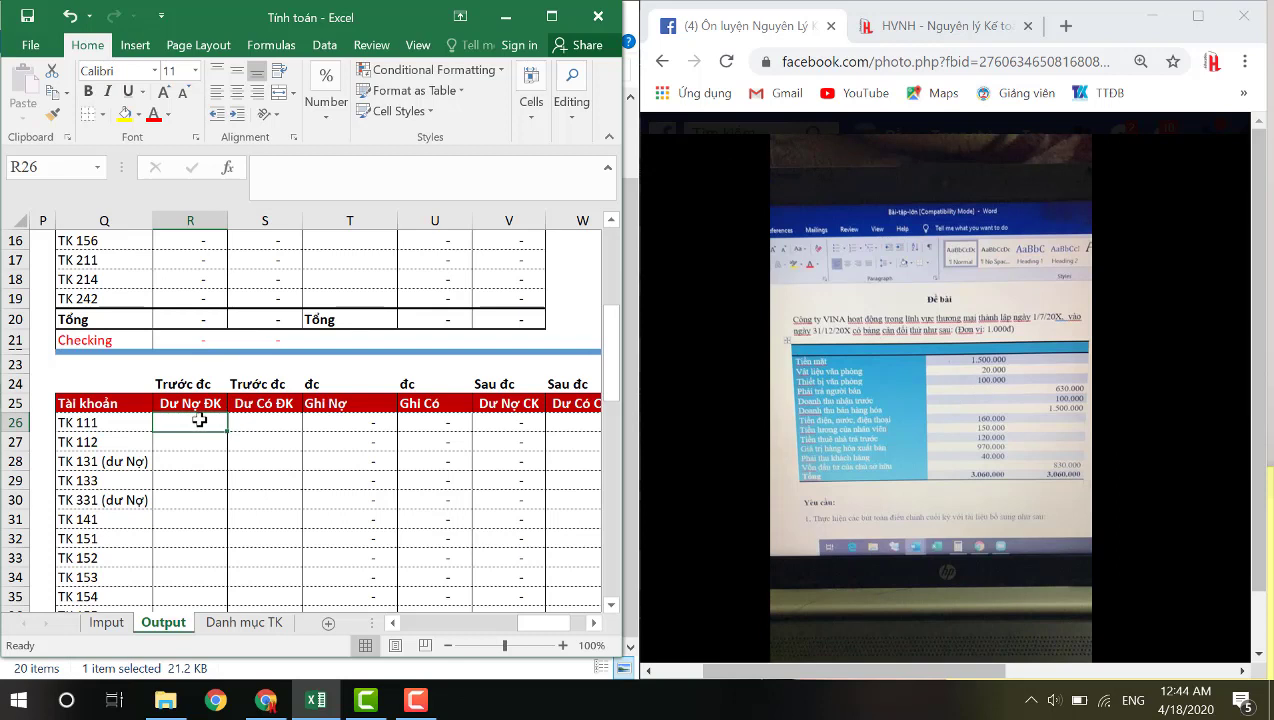
text(150000)
key(Return)
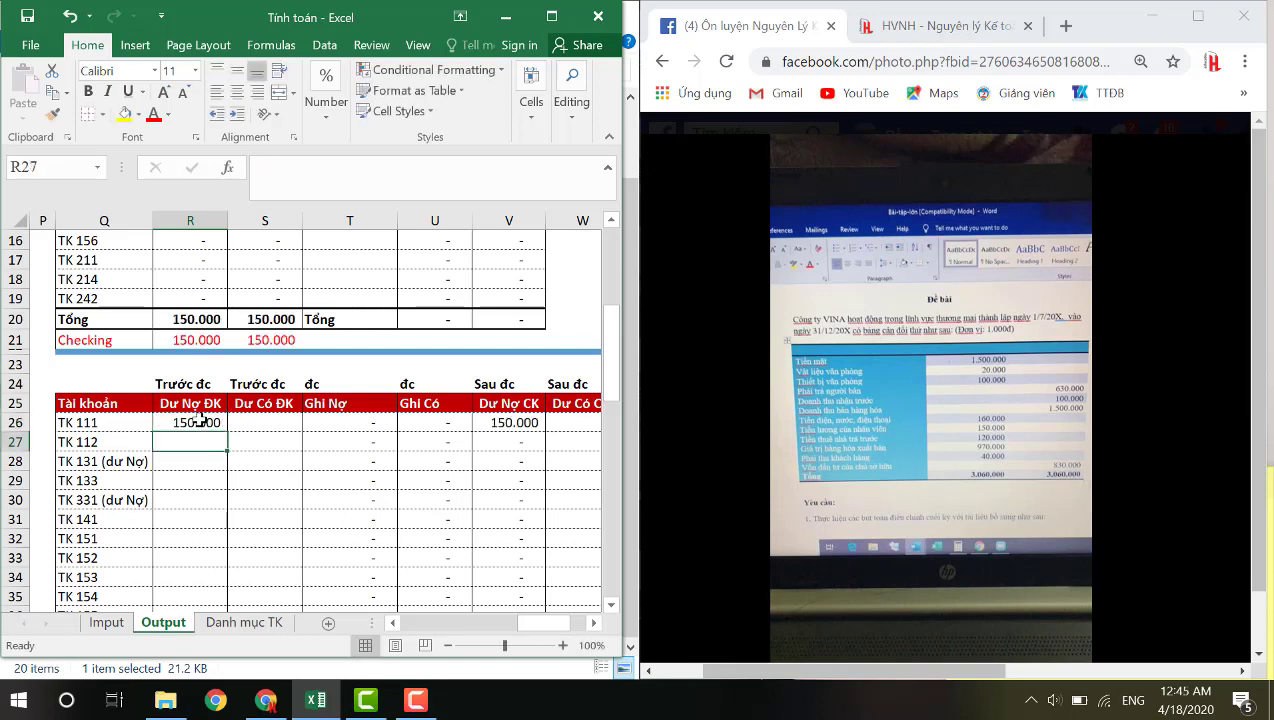
double_click(186, 421)
text(0)
key(Return)
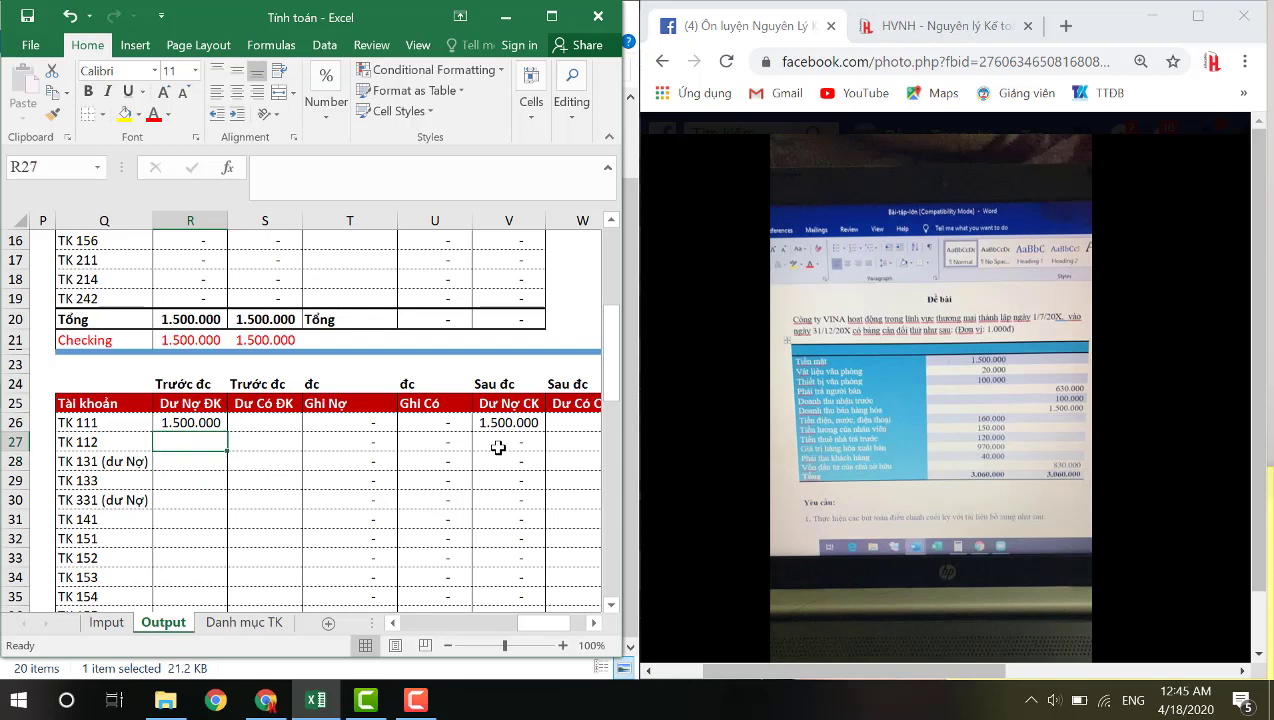
Enter 2.000 as the Dư Nợ ĐK of TK 153 in the lower table
key(Down)
key(Down)
key(Down)
key(Down)
key(Left)
key(Down)
key(Down)
key(Down)
key(Right)
key(Right)
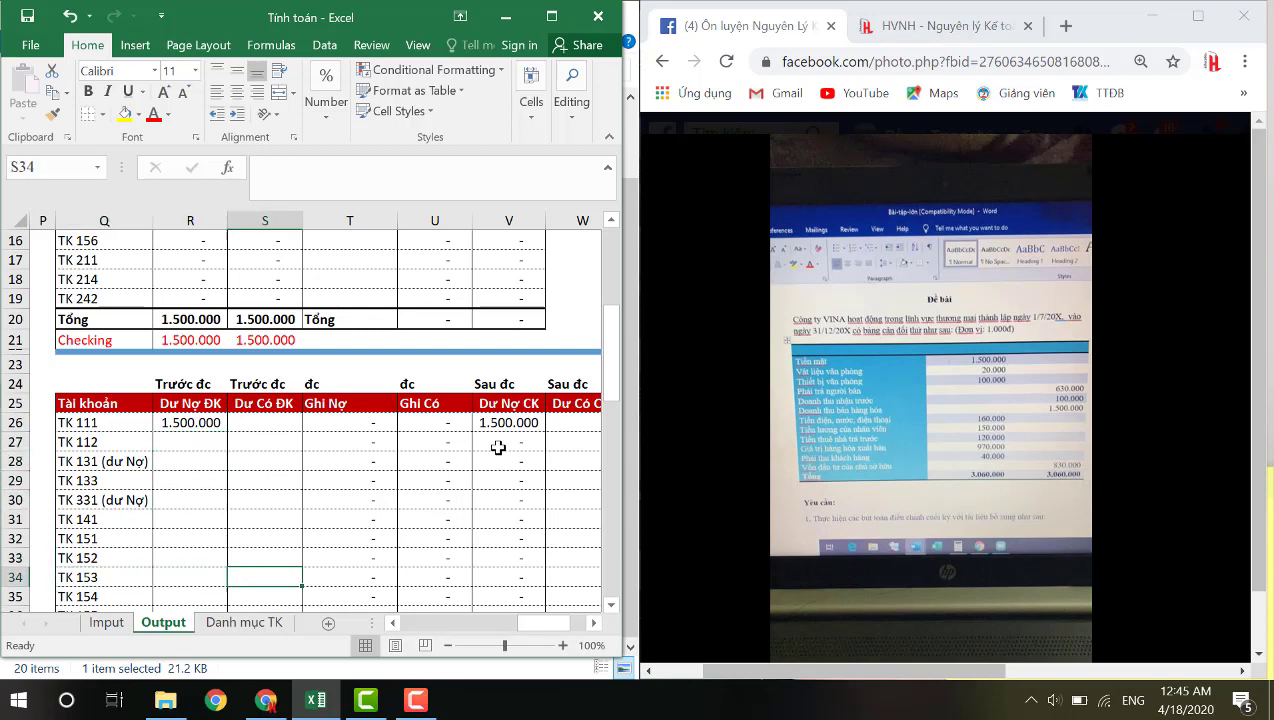
key(Left)
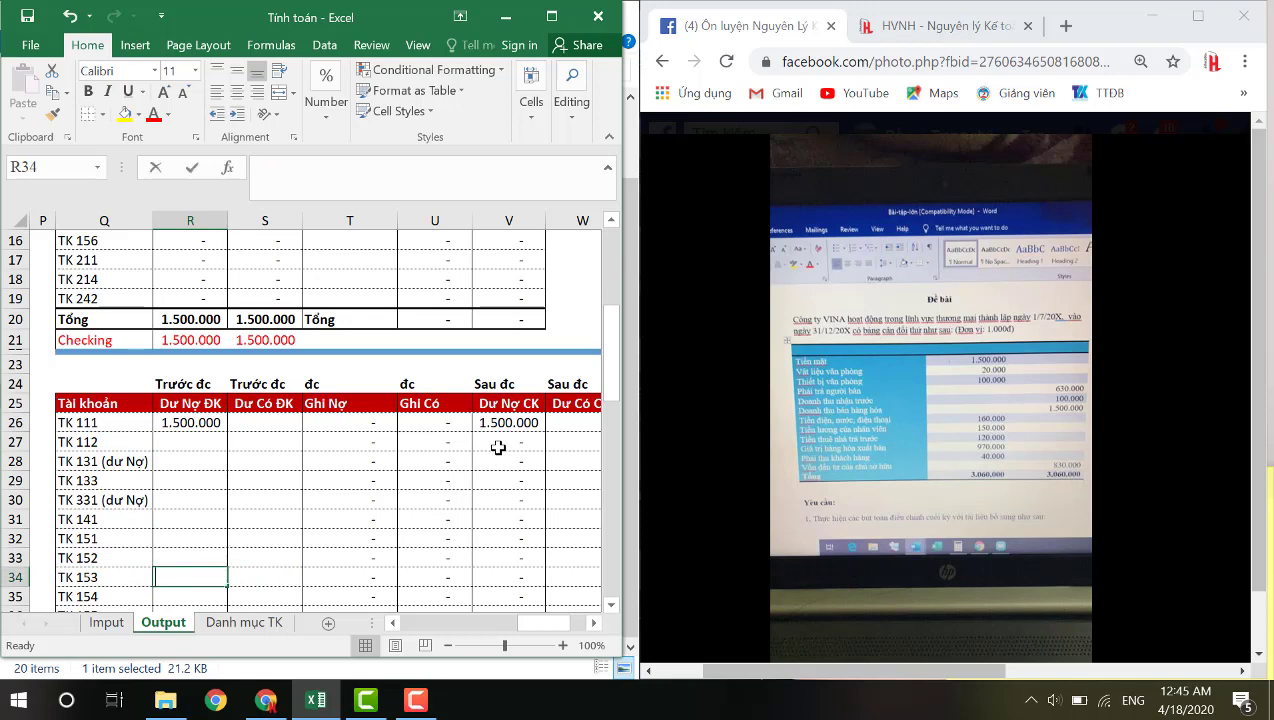
text(2000)
key(Return)
key(Up)
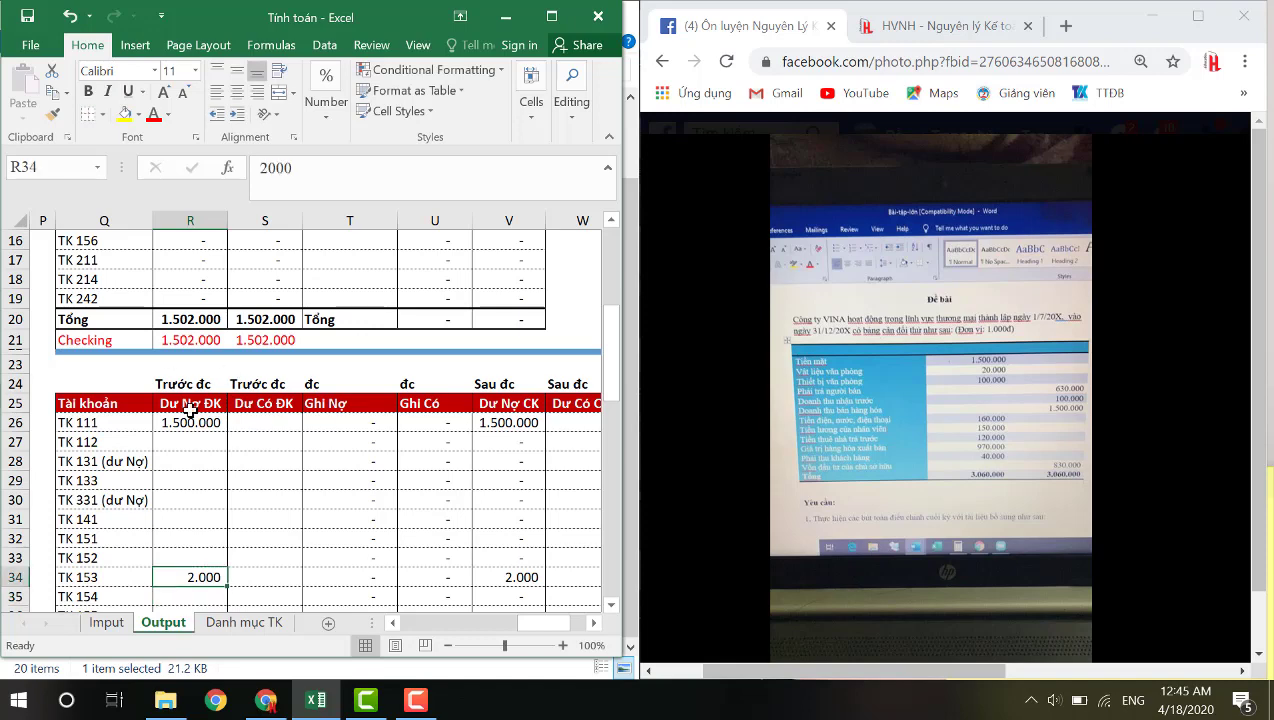
drag(190, 410, 205, 578)
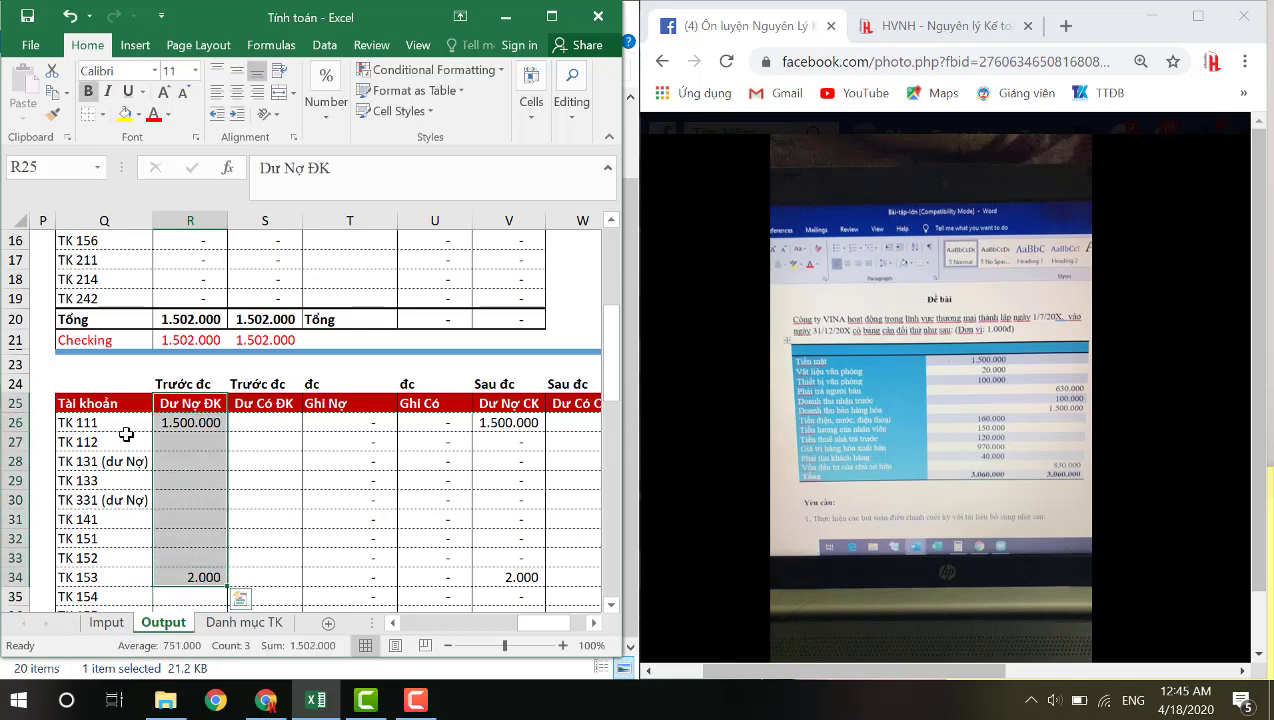
click(139, 576)
click(175, 577)
Enter 100.000 as the Dư Nợ ĐK of TK 211, matching Thiết bị văn phòng in the exercise photo
scroll(188, 555, down, 1)
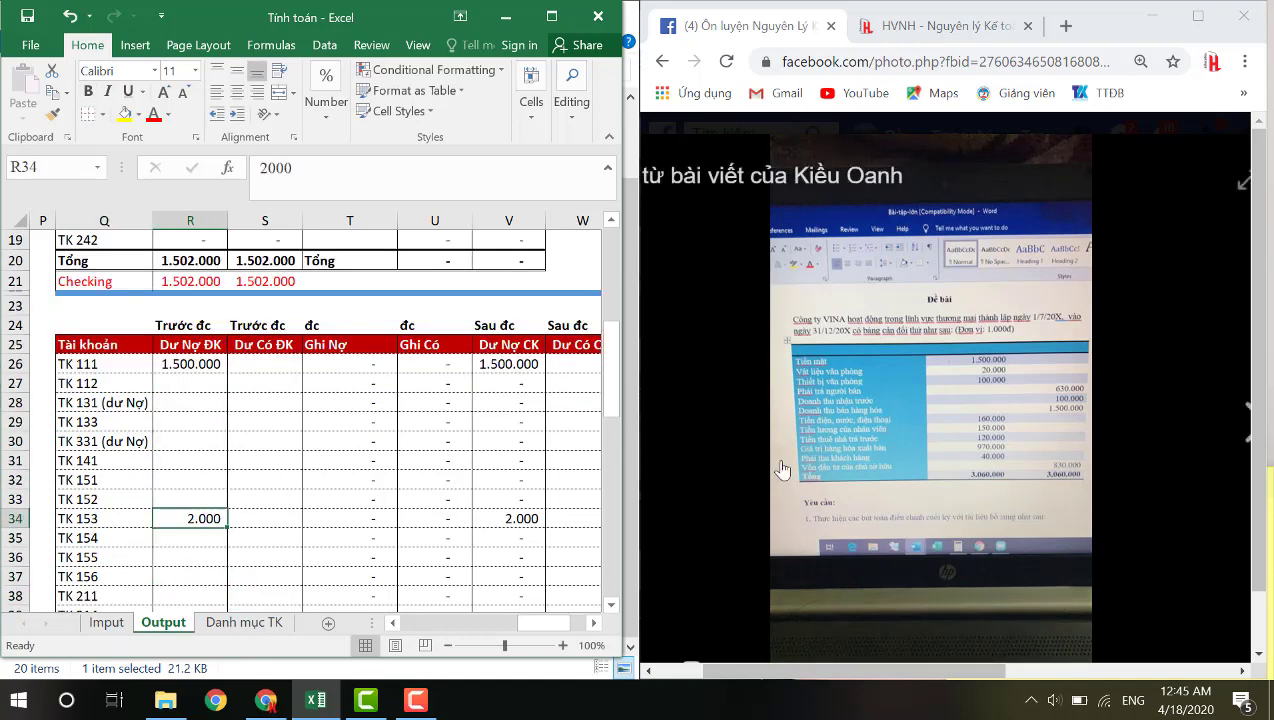
scroll(175, 572, down, 1)
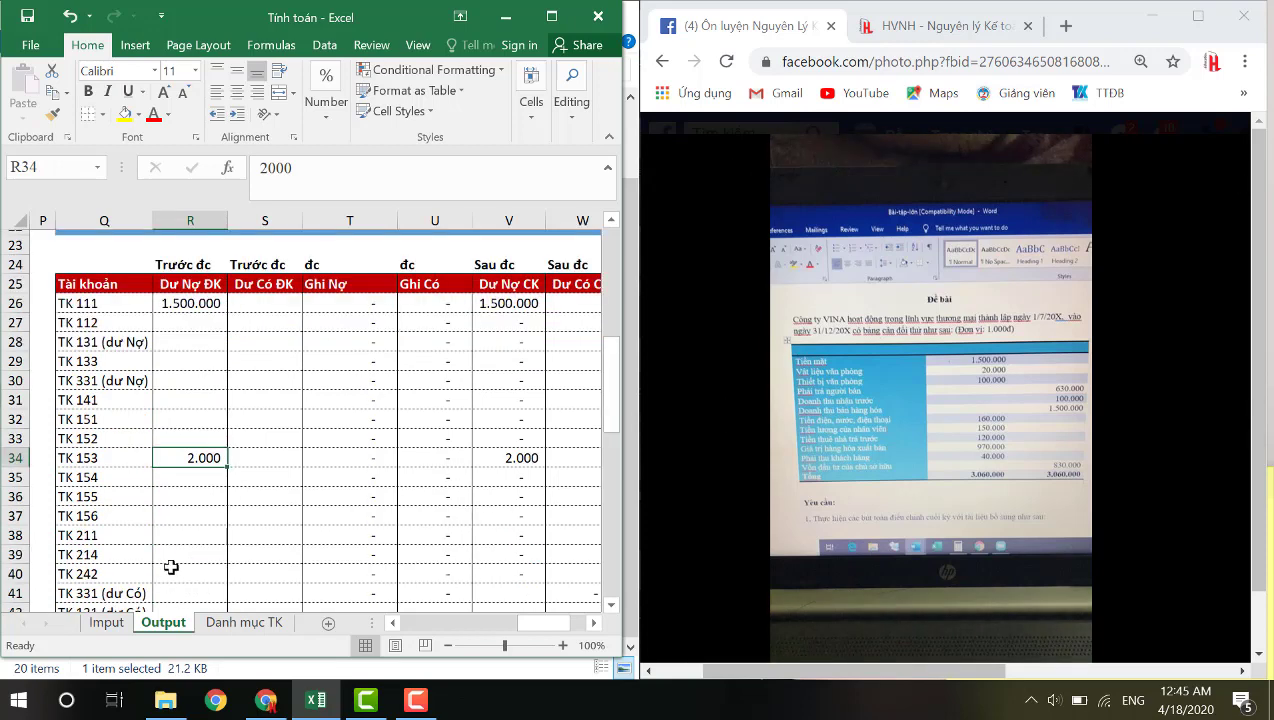
click(170, 537)
text(100000)
key(Return)
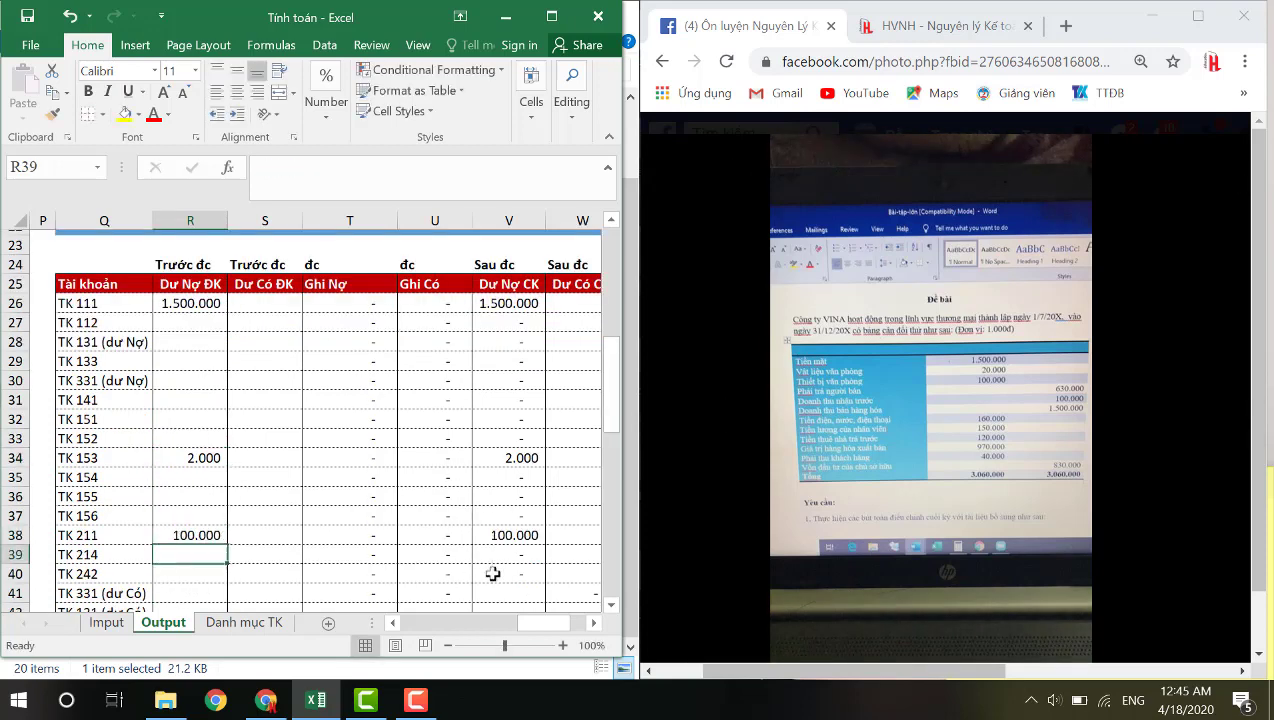
key(Up)
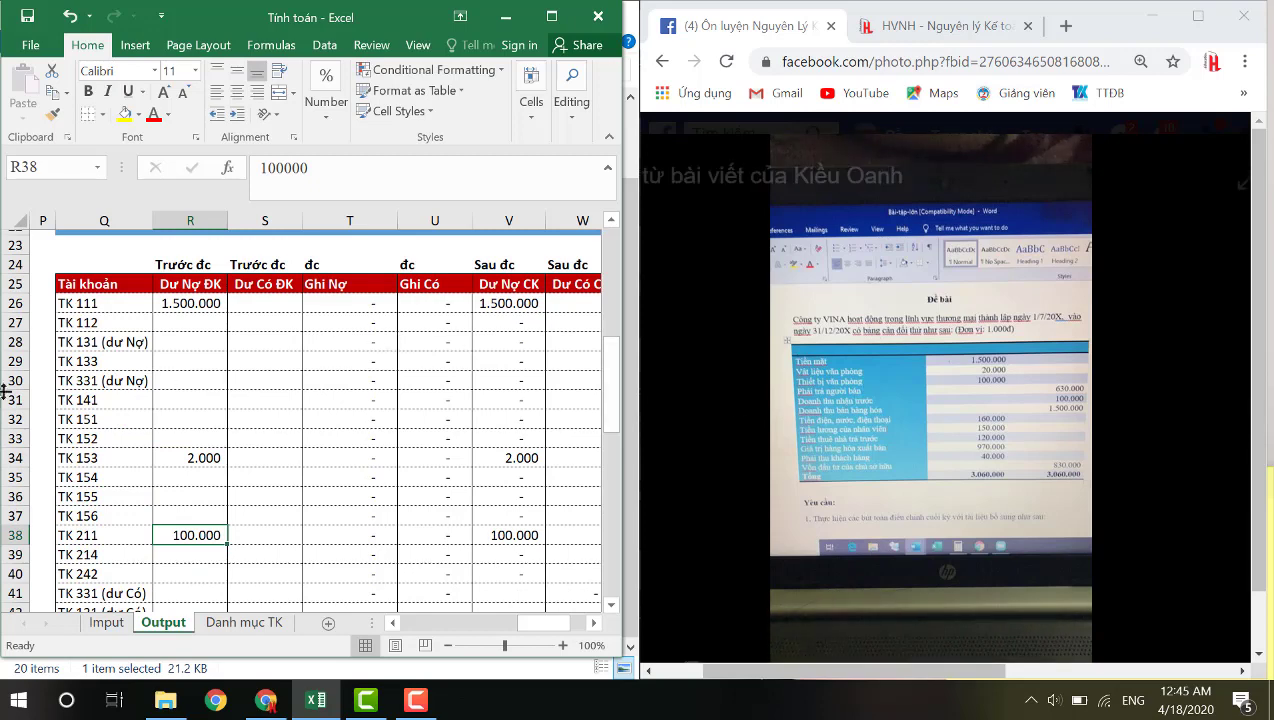
Enter 630.000 as the Dư Có ĐK of TK 331 (dư Có), matching Phải trả người bán in the exercise photo
scroll(125, 541, down, 1)
click(128, 550)
key(Right)
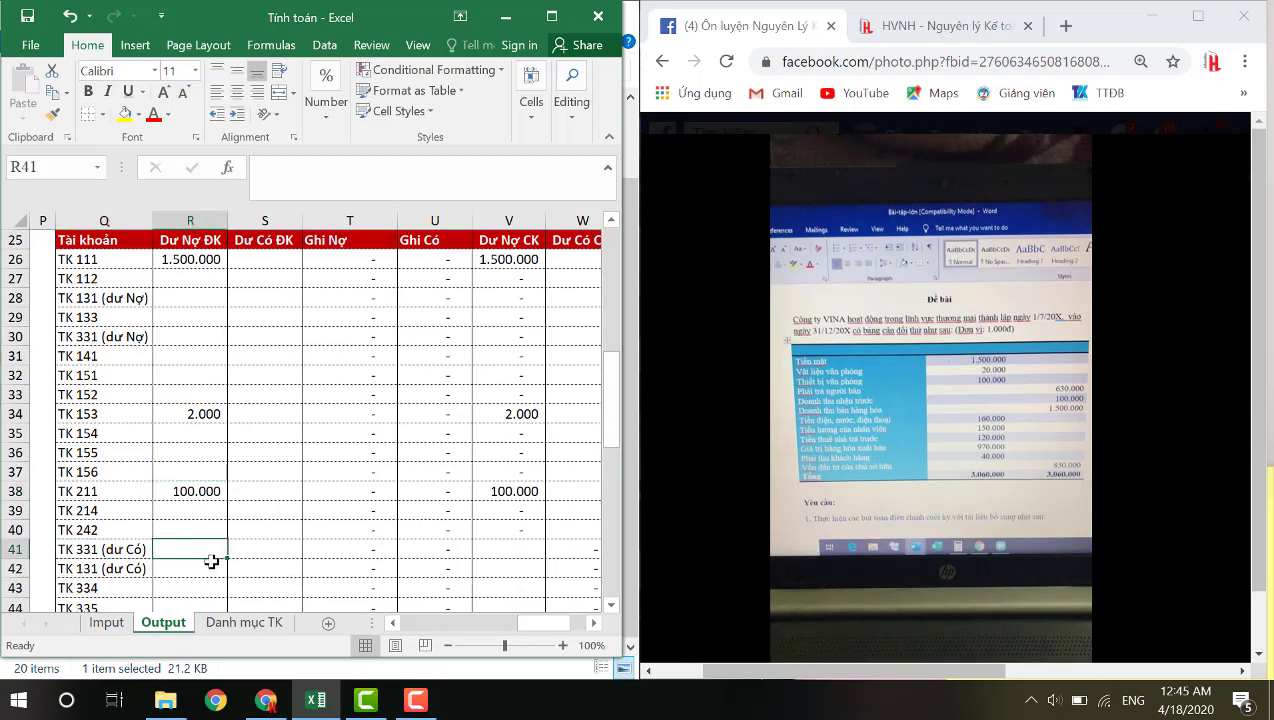
key(Right)
text(639)
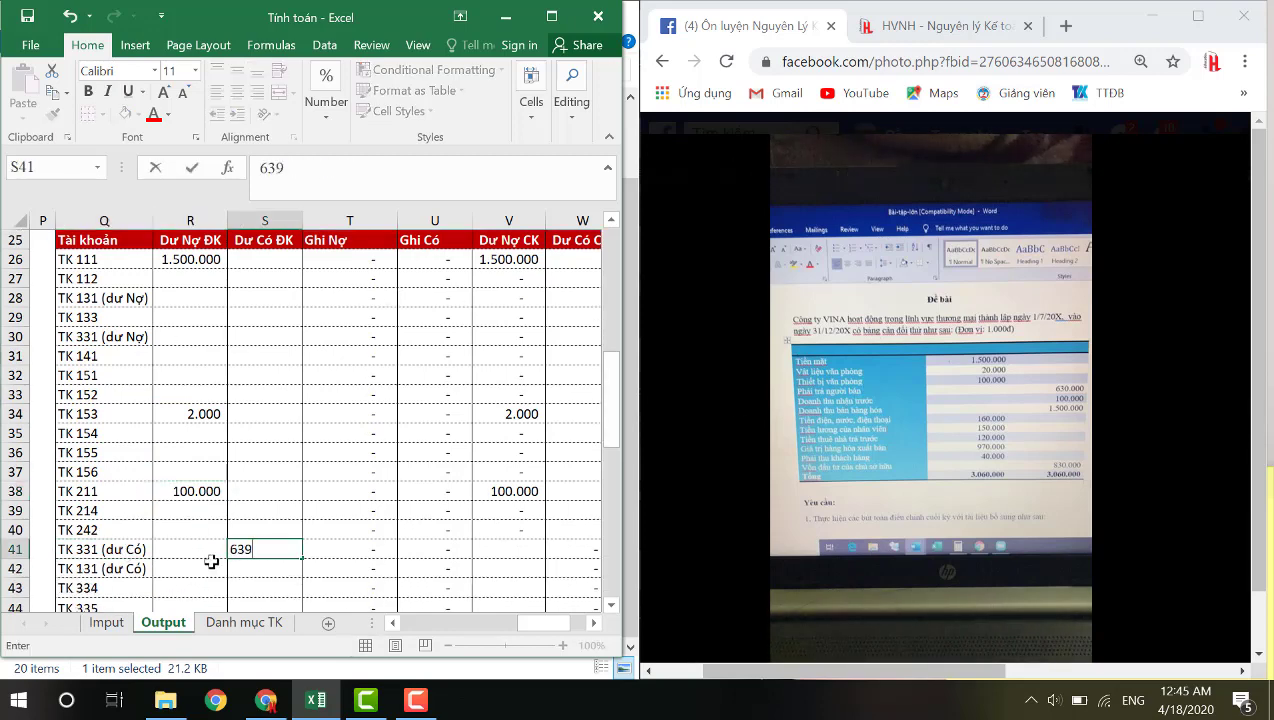
key(Return)
key(Left)
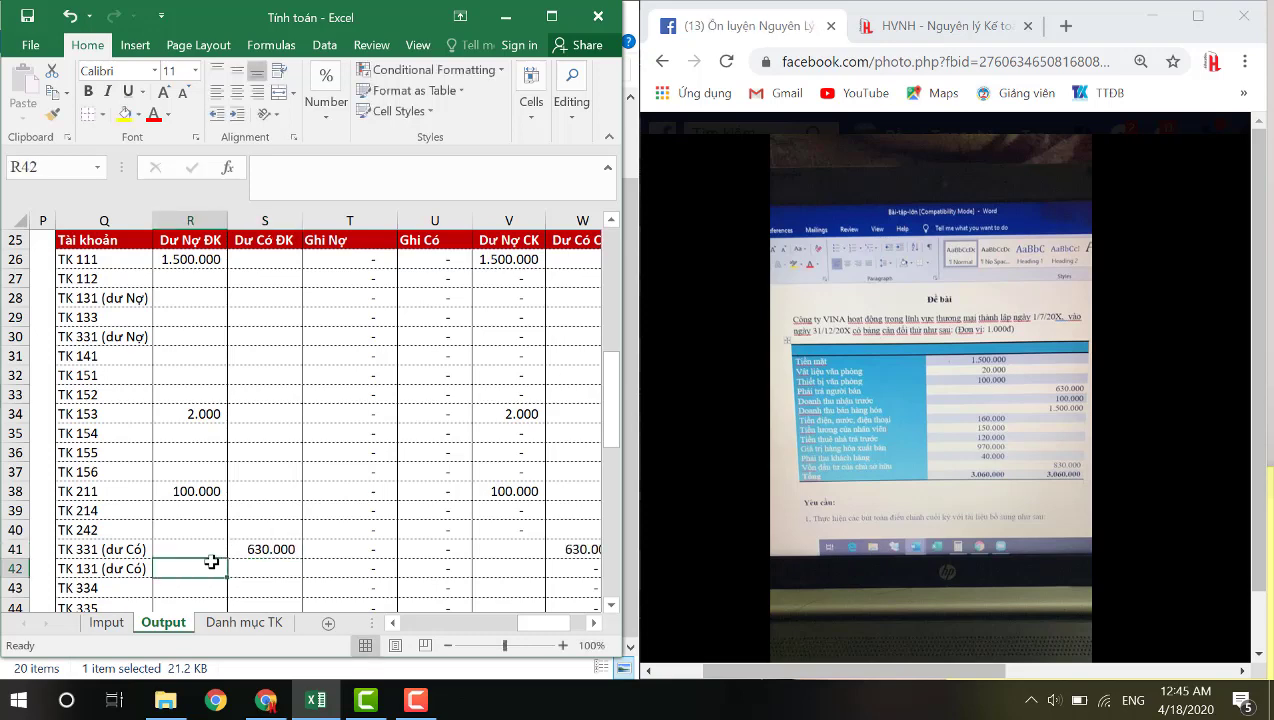
Enter 100.000 as the Dư Có ĐK of TK 3387, matching Doanh thu nhận trước in the exercise photo
scroll(162, 571, down, 1)
click(148, 587)
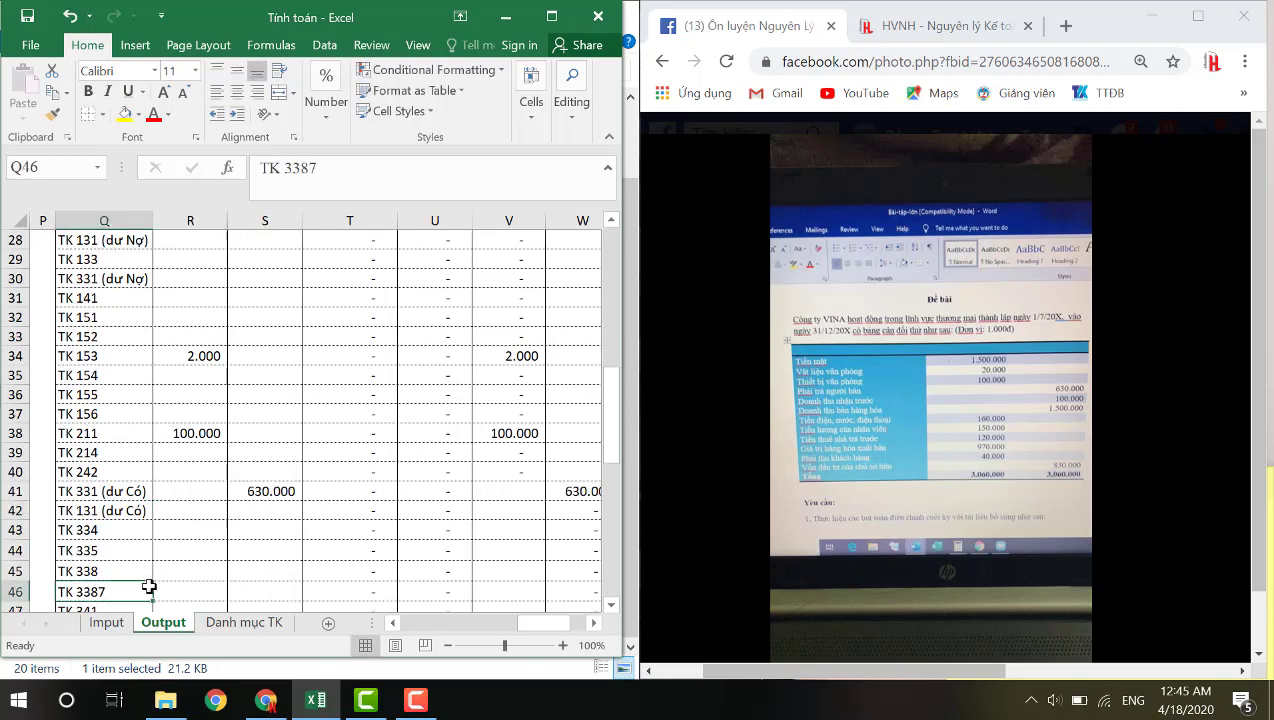
key(Right)
key(Right)
text(100000)
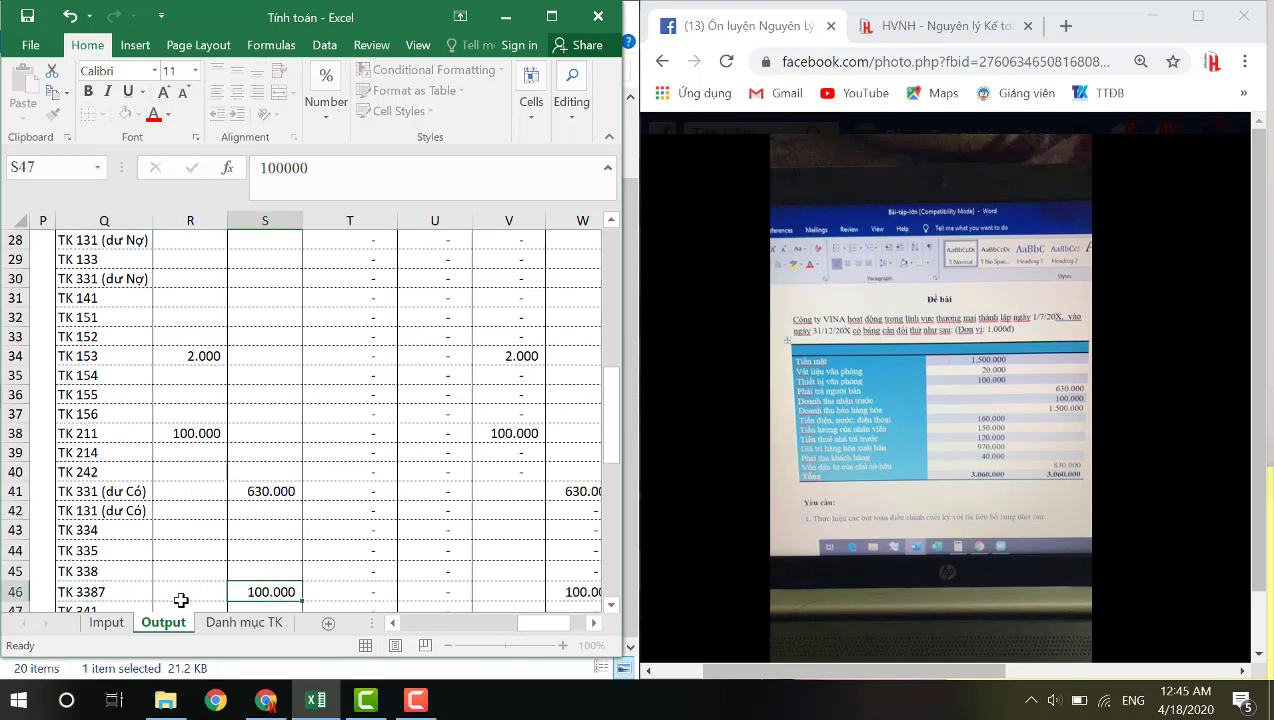
key(Return)
key(Left)
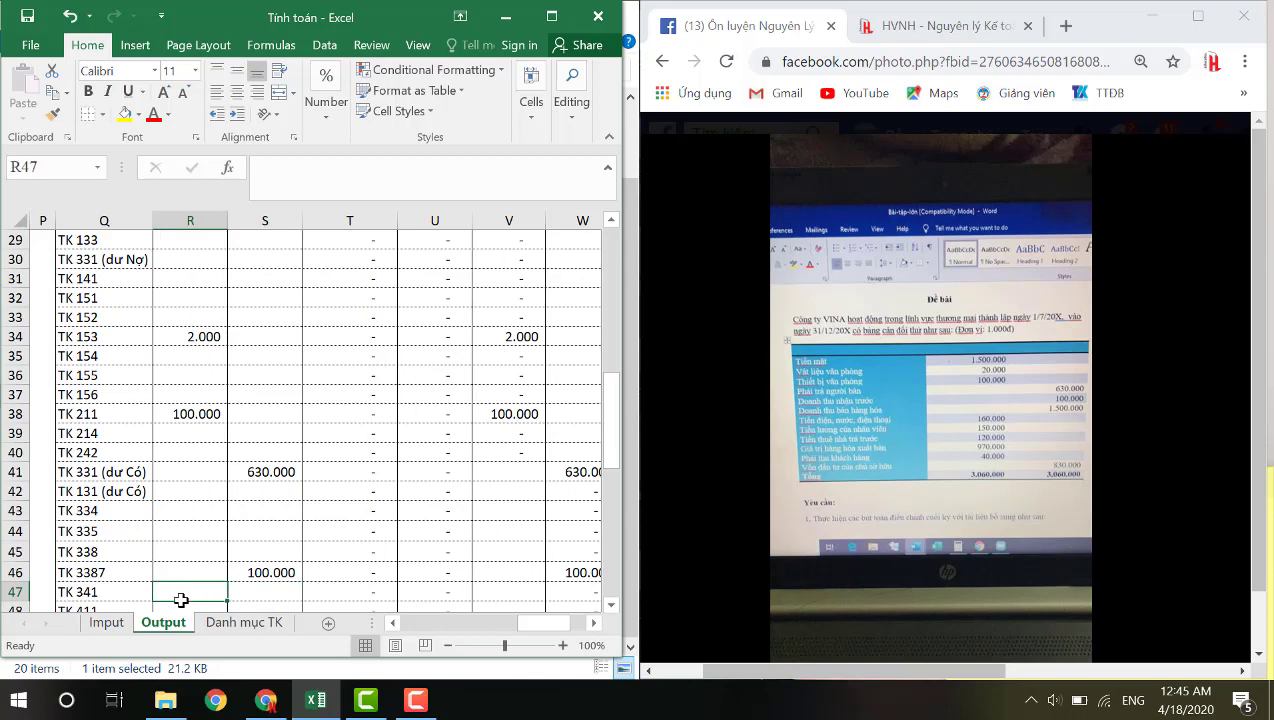
Enter 1.500.000 as the Dư Có ĐK of TK 511, matching Doanh thu bán hàng hóa in the exercise photo
scroll(195, 585, down, 2)
click(199, 579)
key(Right)
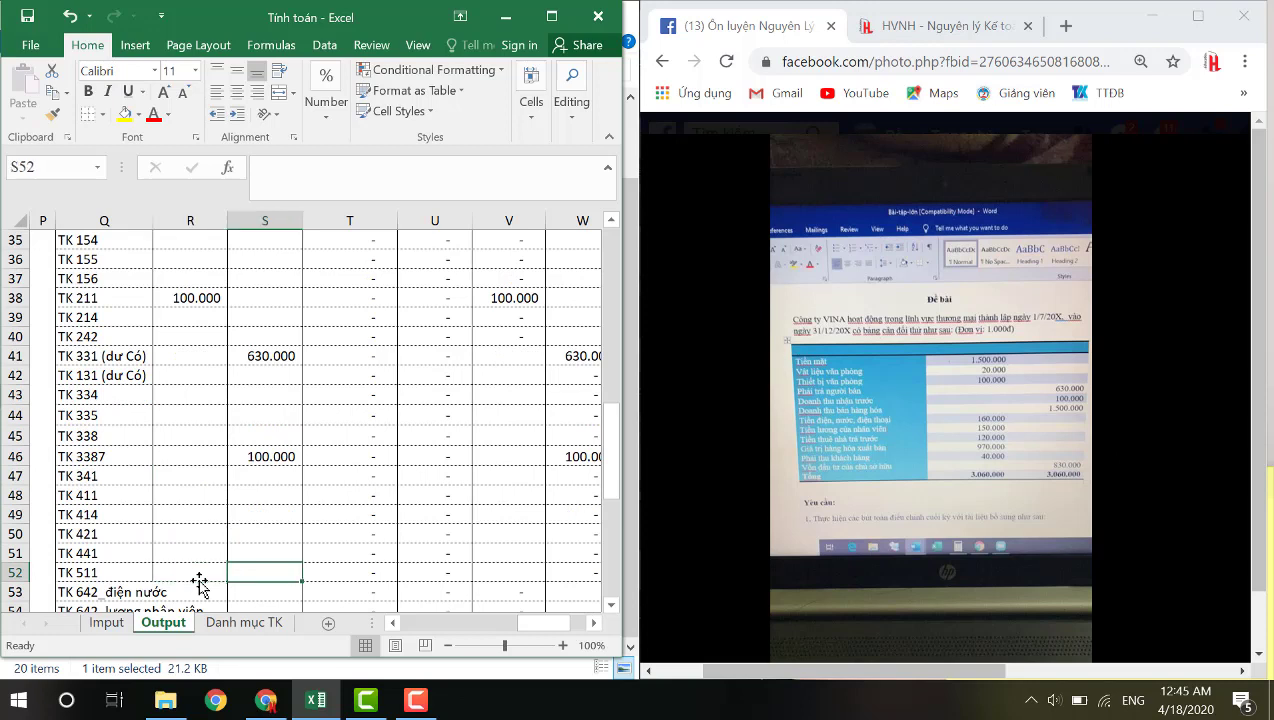
text(1500000)
key(Return)
Enter Dư Nợ ĐK balances of 160.000 for TK 642_điện nước and 150.000 for TK 642_lương nhân viên
key(Left)
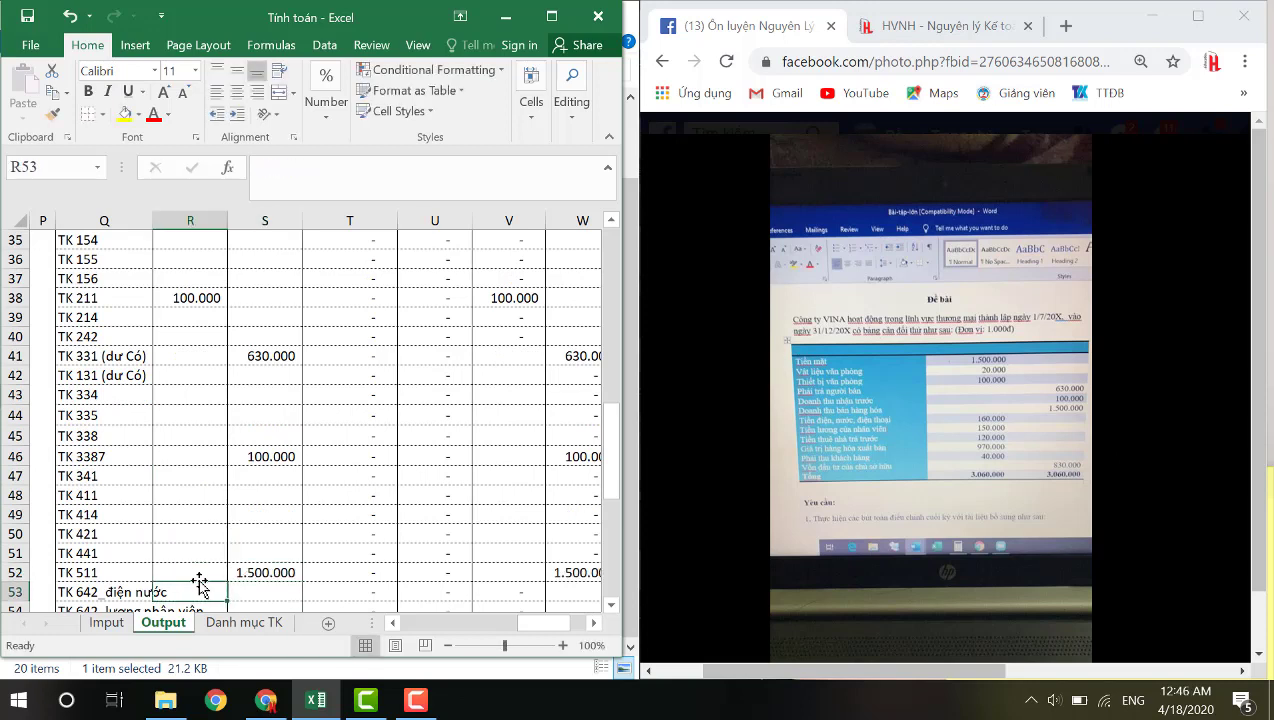
key(Left)
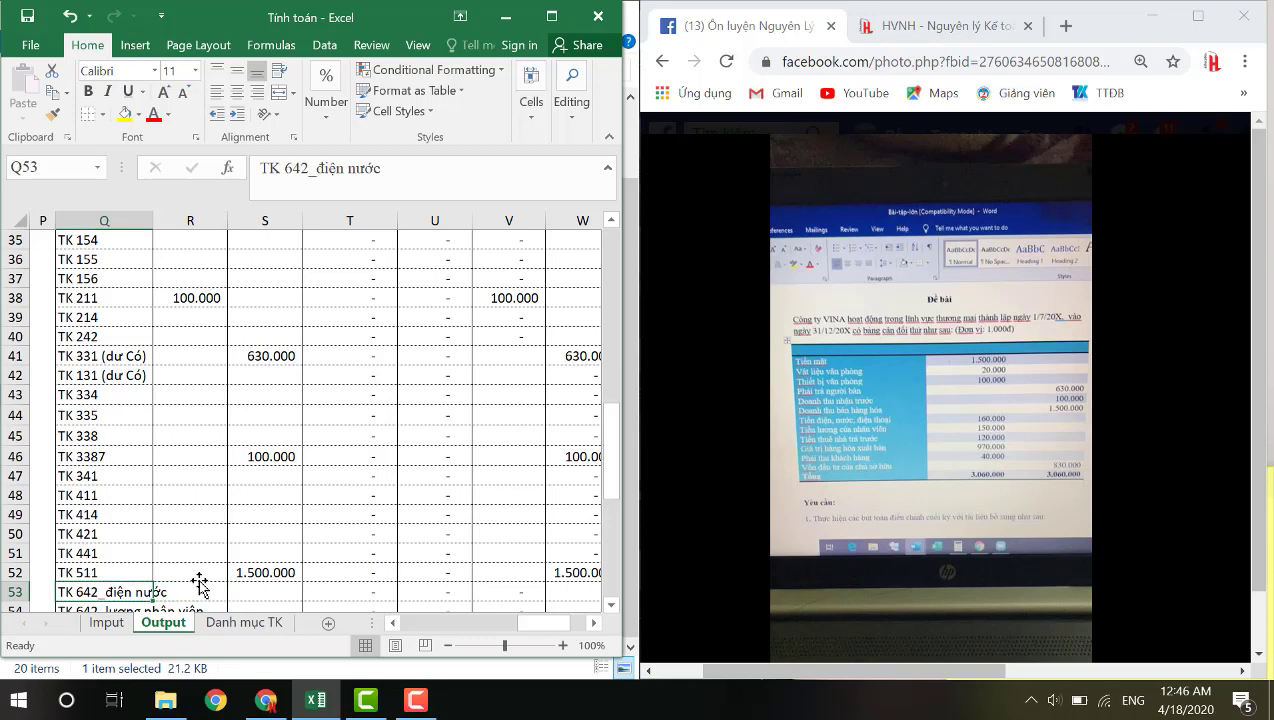
key(Right)
text(160000)
key(Return)
key(Left)
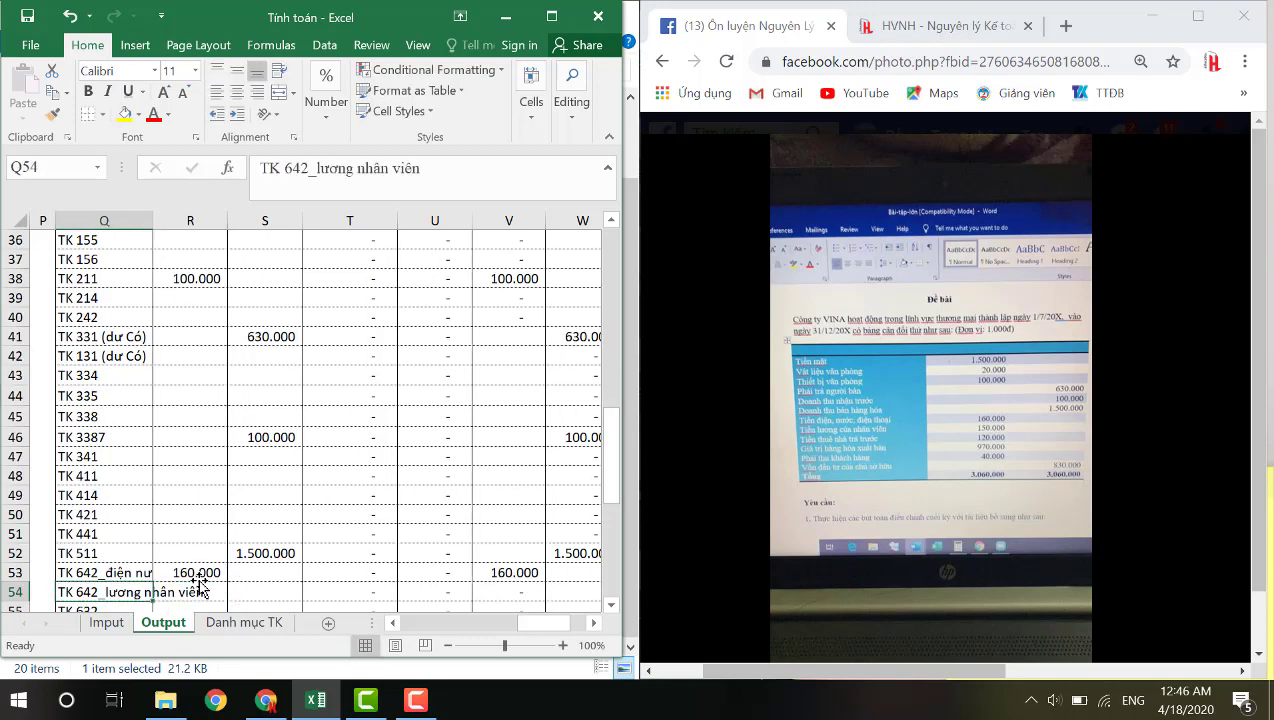
key(Right)
text(150000)
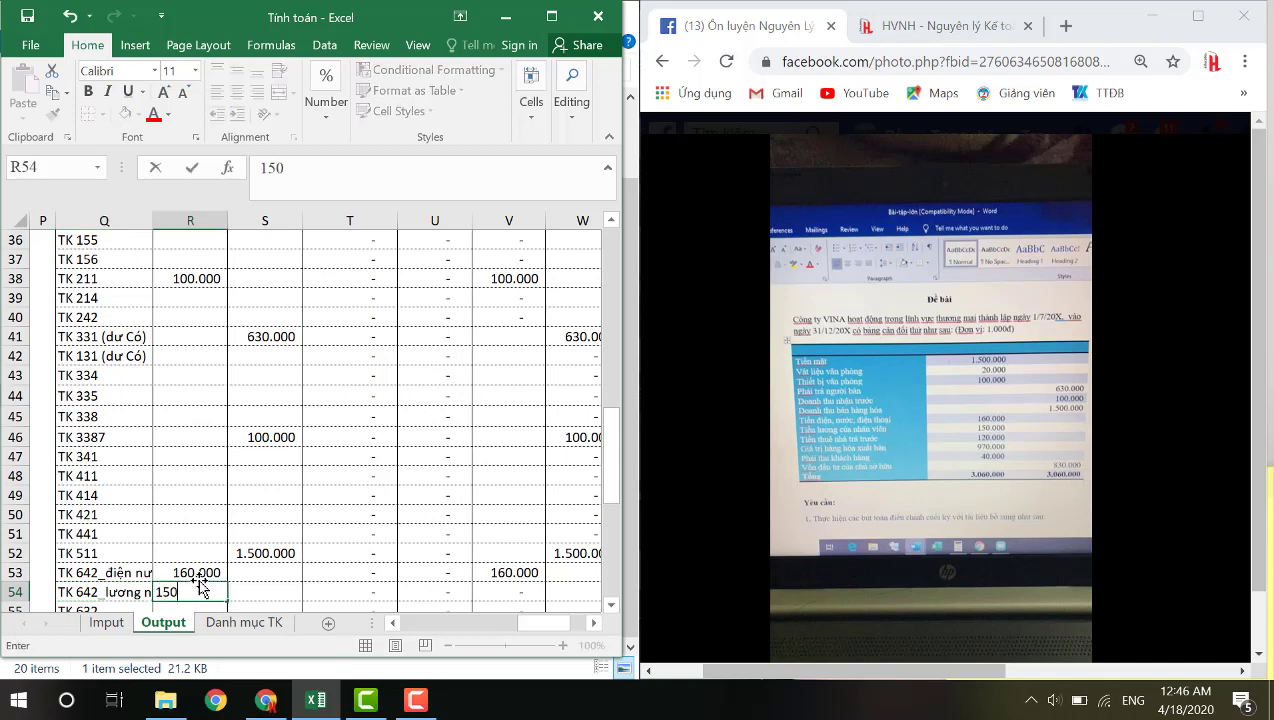
key(Return)
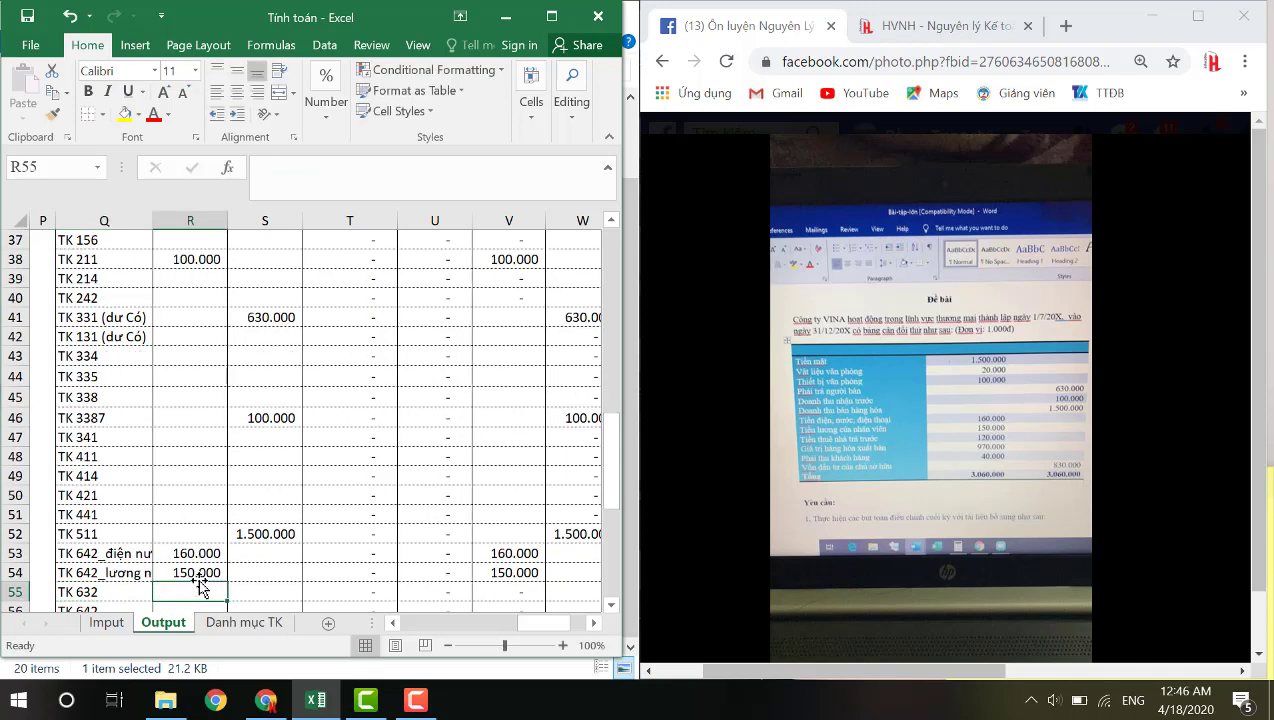
Enter 120.000 as the Dư Nợ ĐK of TK 242, matching Tiền thuê nhà trả trước in the exercise photo
key(Up)
key(Up)
key(Up)
key(Up)
key(Up)
key(Up)
key(Up)
key(Up)
key(Up)
key(Up)
key(Up)
key(Up)
key(Up)
key(Up)
key(Up)
key(Up)
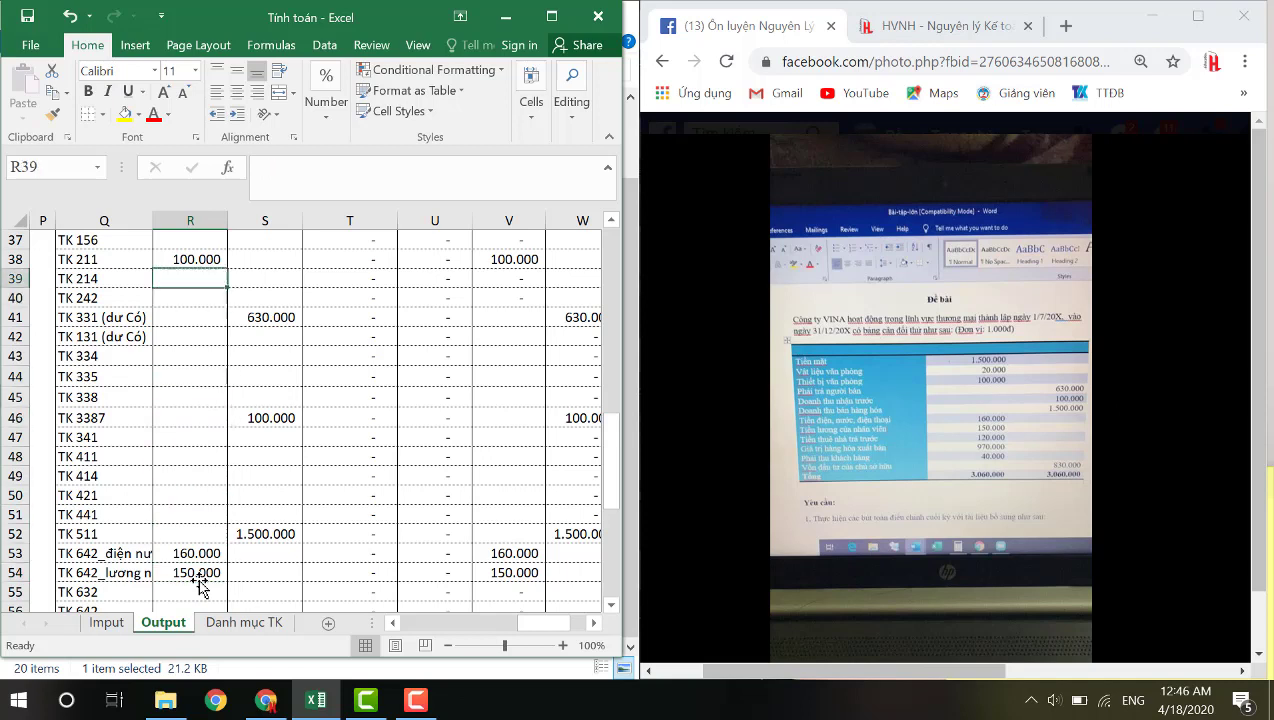
key(Down)
text(12)
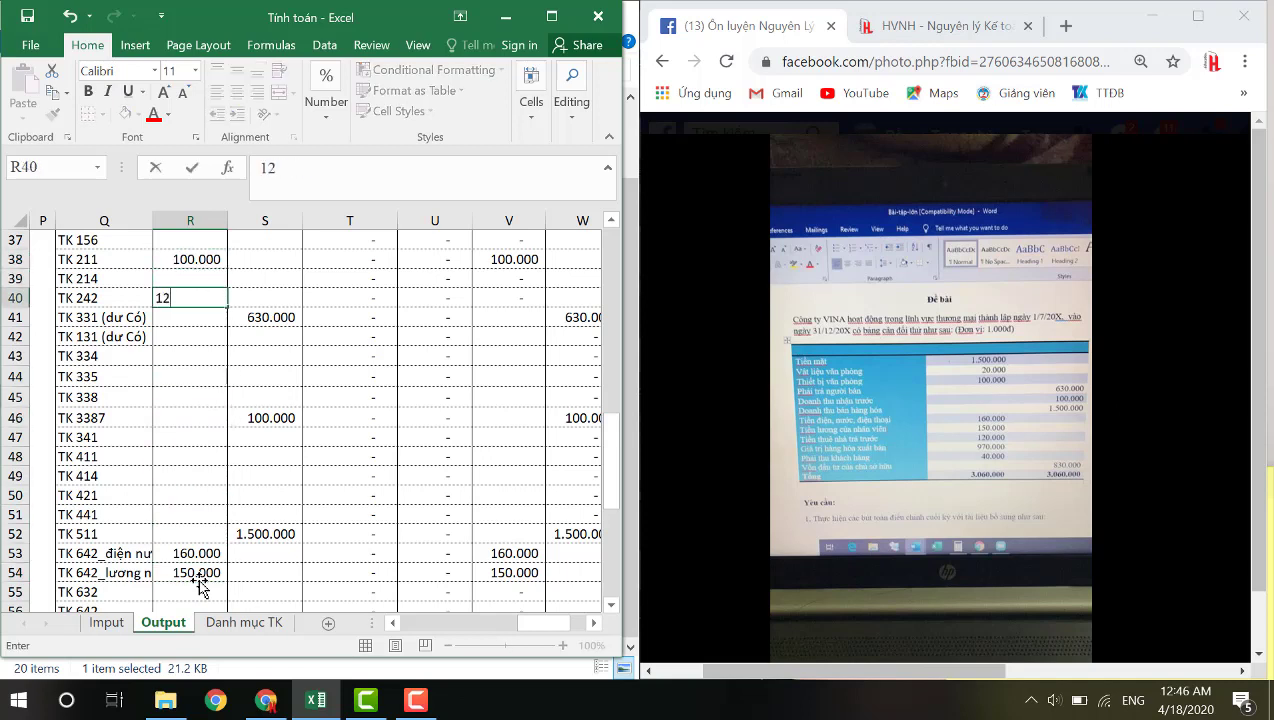
text(0.00000)
key(Return)
key(Up)
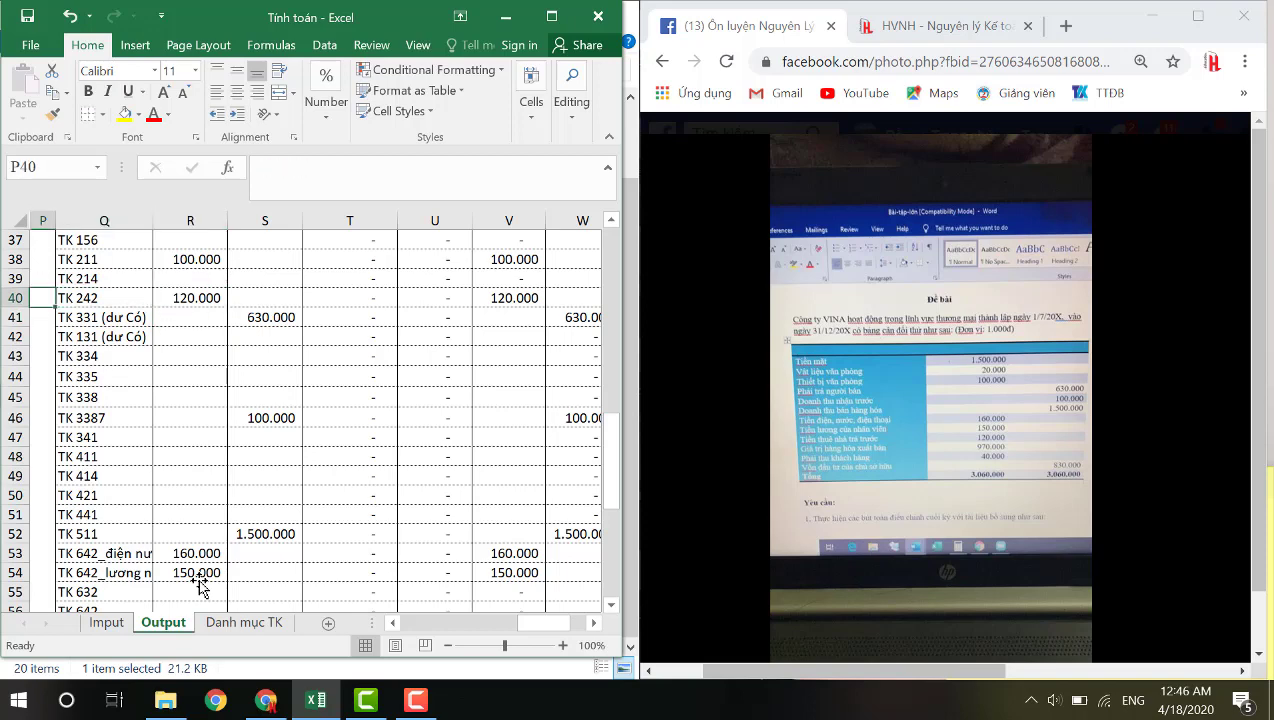
Enter 970.000 as the Dư Nợ ĐK of TK 632, matching Giá trị hàng hóa xuất bán in the exercise photo
scroll(200, 588, down, 1)
click(200, 541)
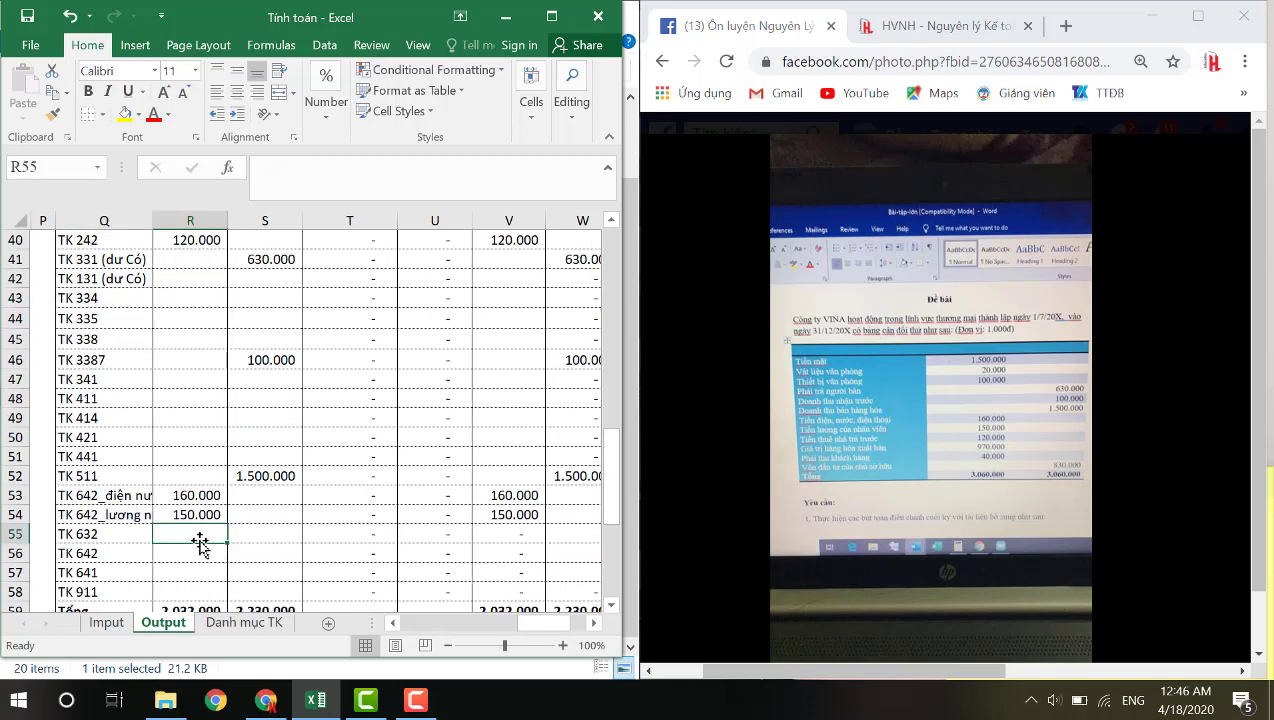
text(970.00)
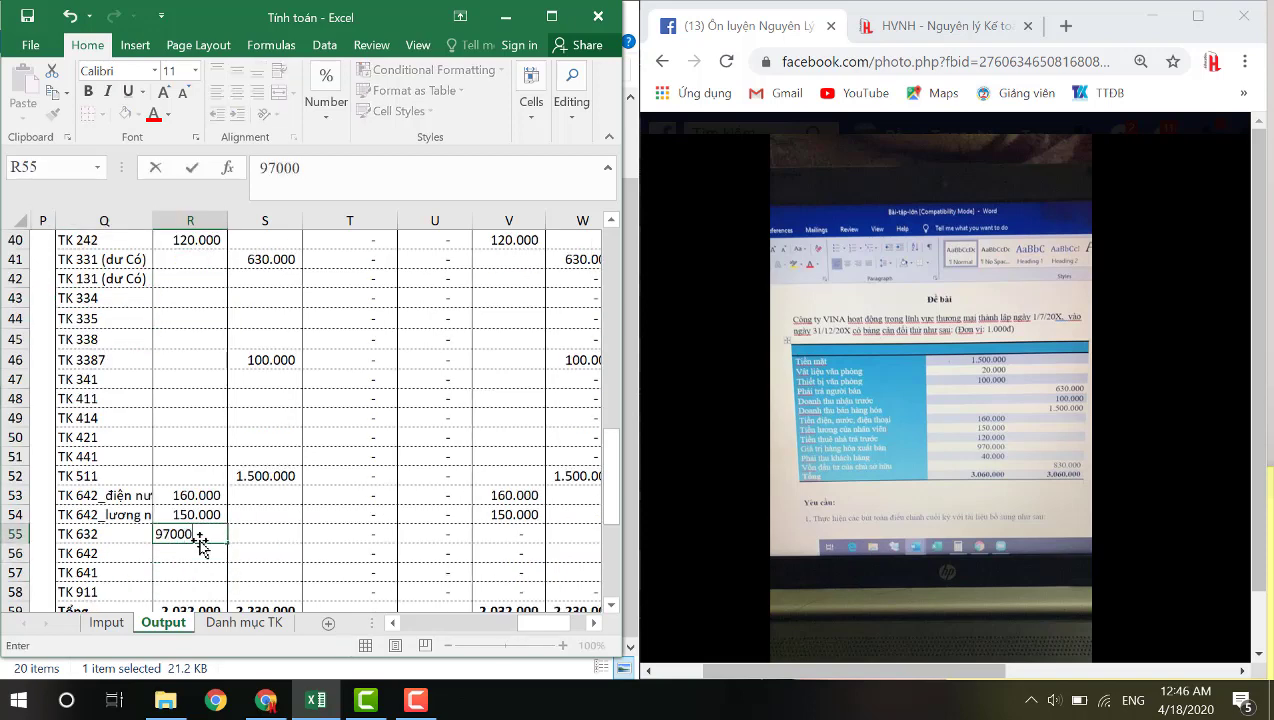
text(0)
key(Return)
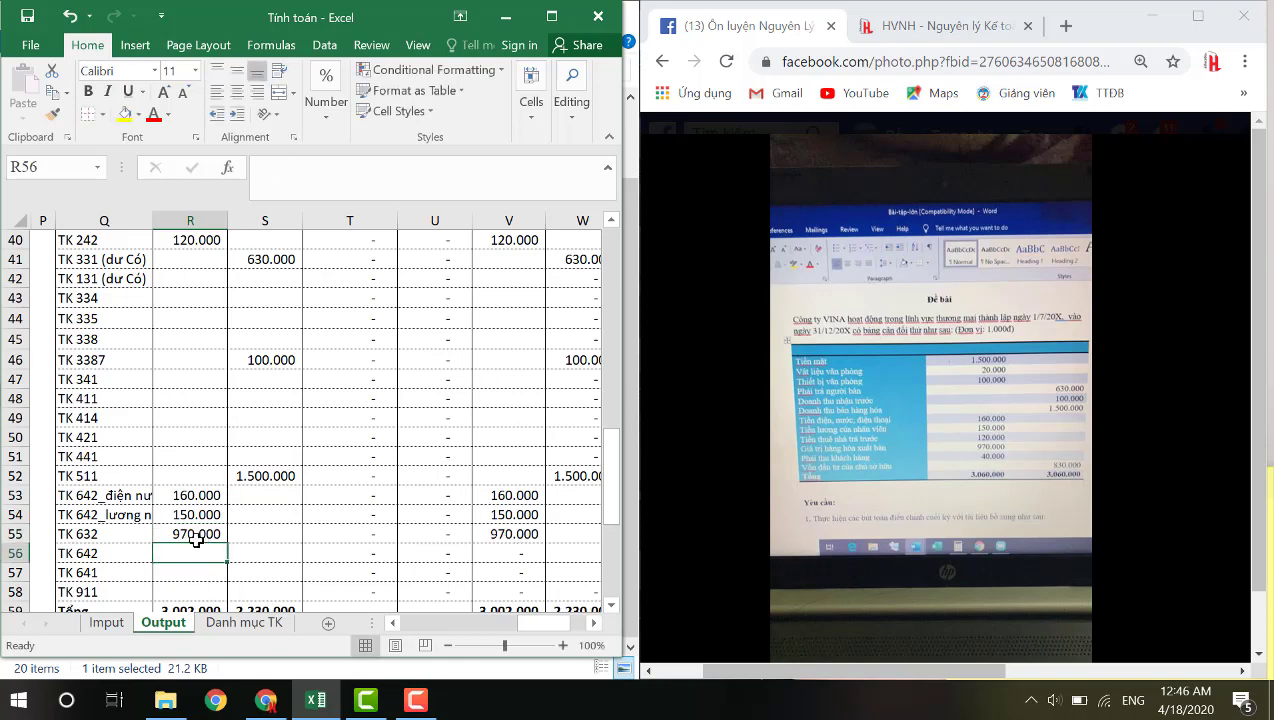
Enter 40.000 as the Dư Nợ ĐK of TK 131 (dư Nợ), matching Phải thu khách hàng in the exercise photo
scroll(197, 540, up, 4)
click(192, 248)
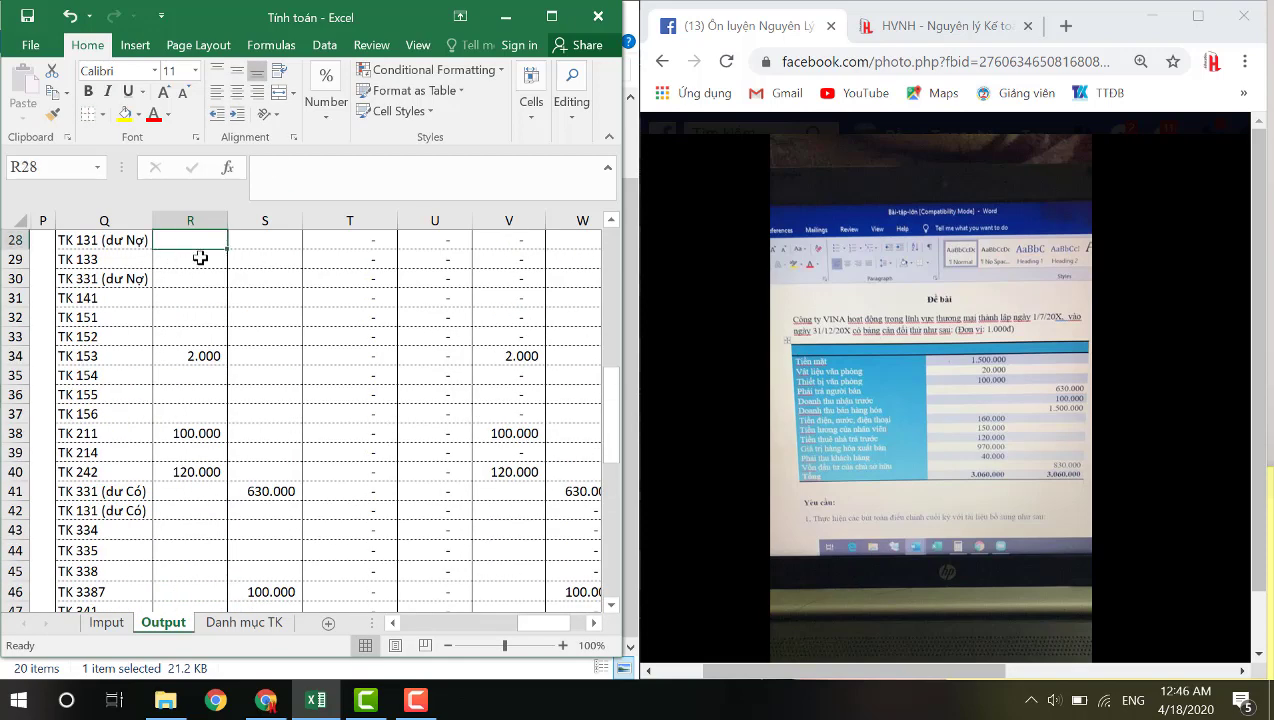
text(40.00)
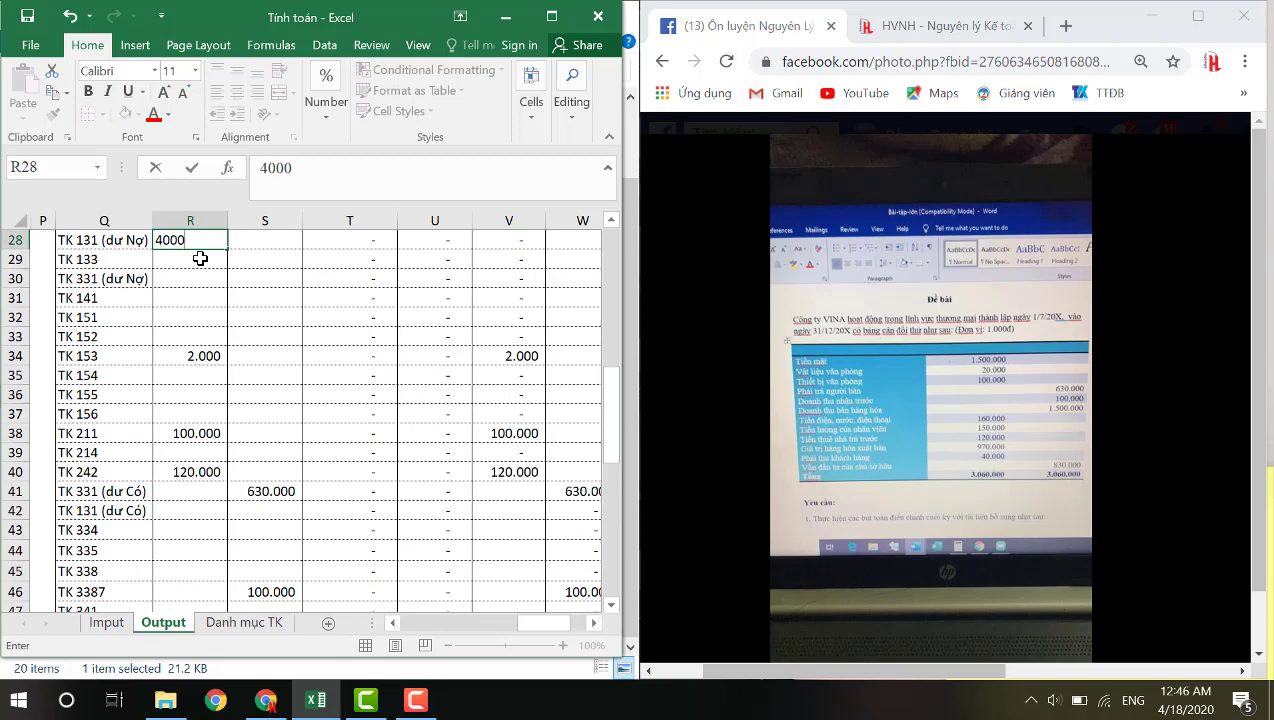
text(0)
key(Return)
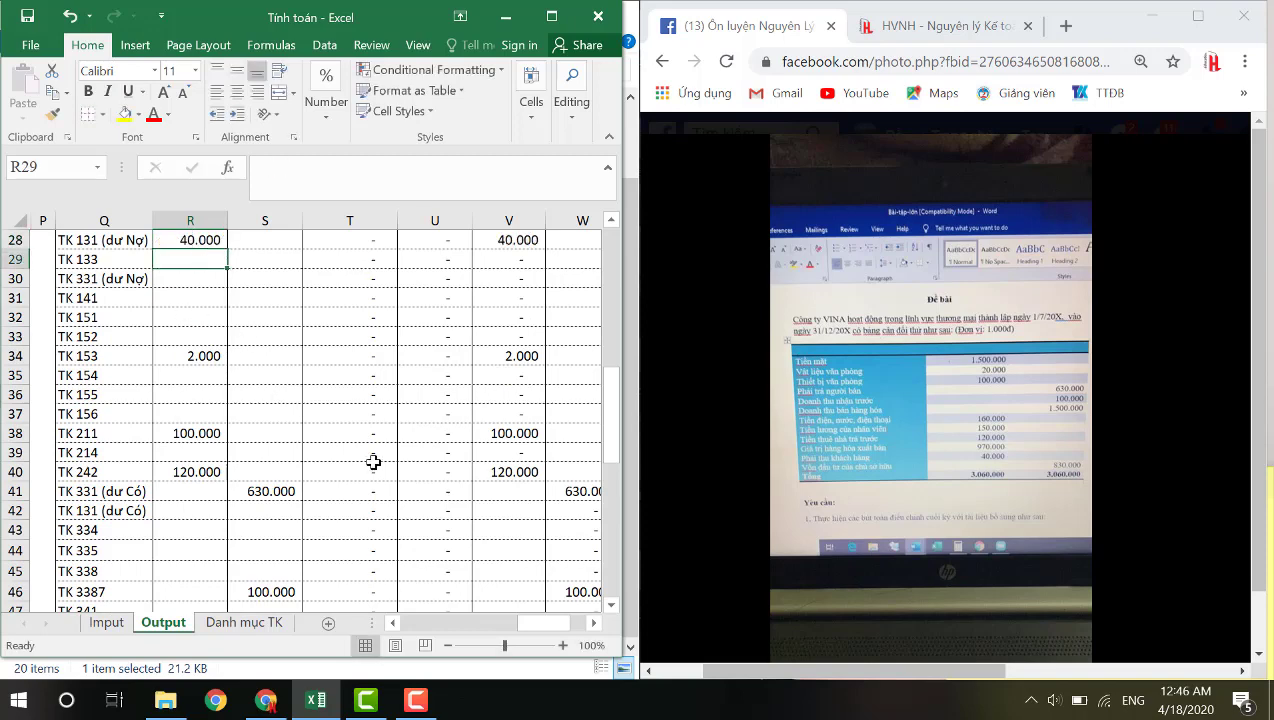
Enter 830.000 as the Dư Có ĐK of TK 411, matching Vốn đầu tư của chủ sở hữu in the exercise photo
scroll(373, 462, down, 2)
scroll(211, 516, down, 1)
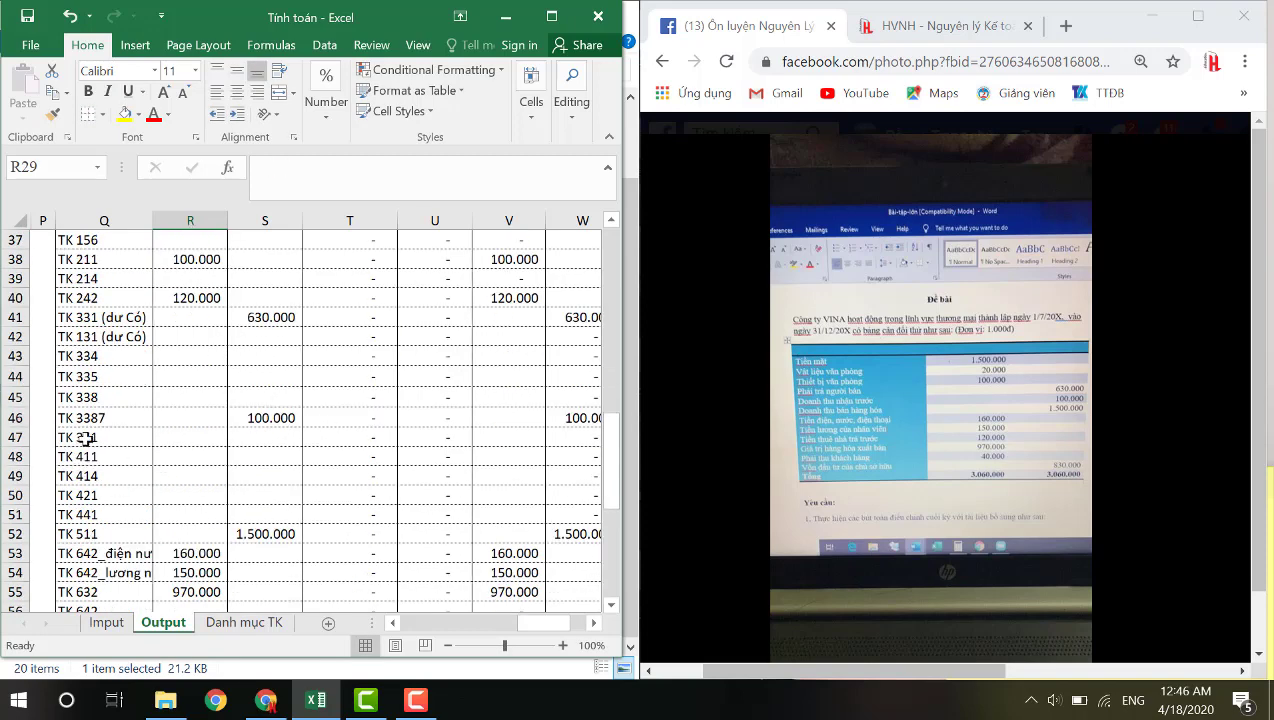
click(88, 456)
key(Right)
key(Right)
text(830.0)
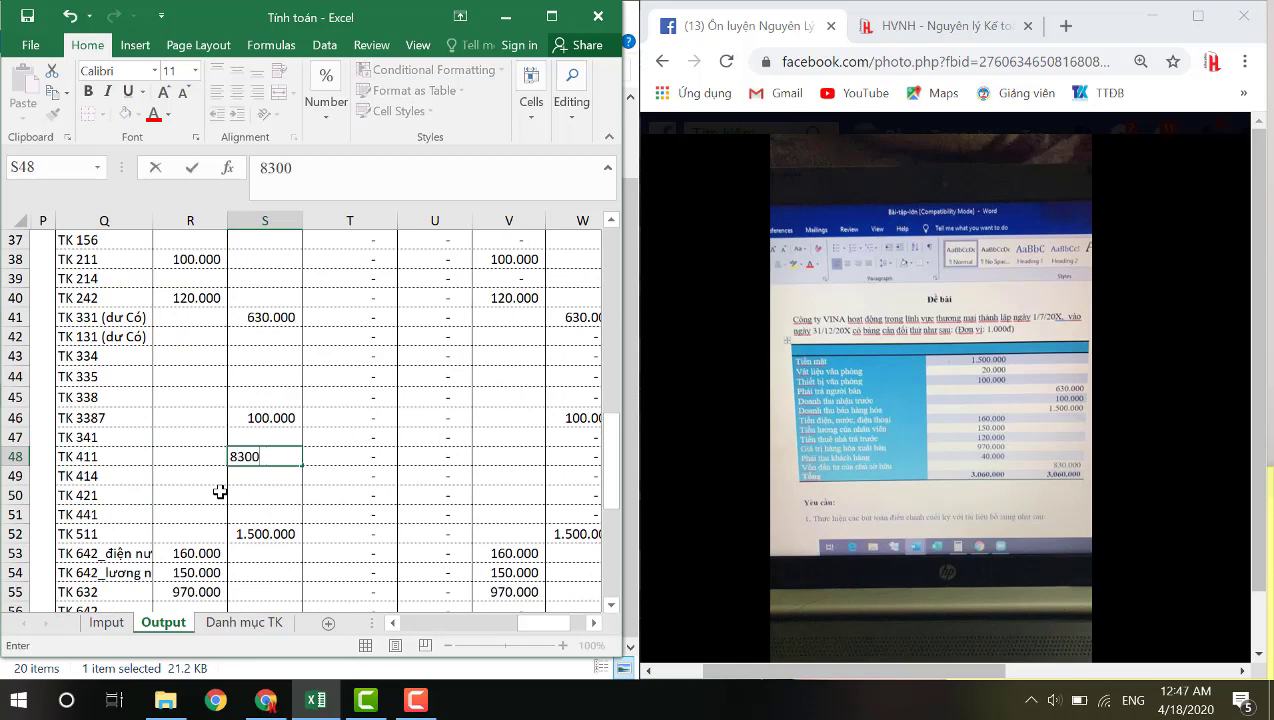
text(00)
key(Return)
Check the Dư Nợ ĐK cells in the Tổng and Checking rows, and review the TK 153 entry against the exercise photo
scroll(220, 492, down, 2)
click(200, 424)
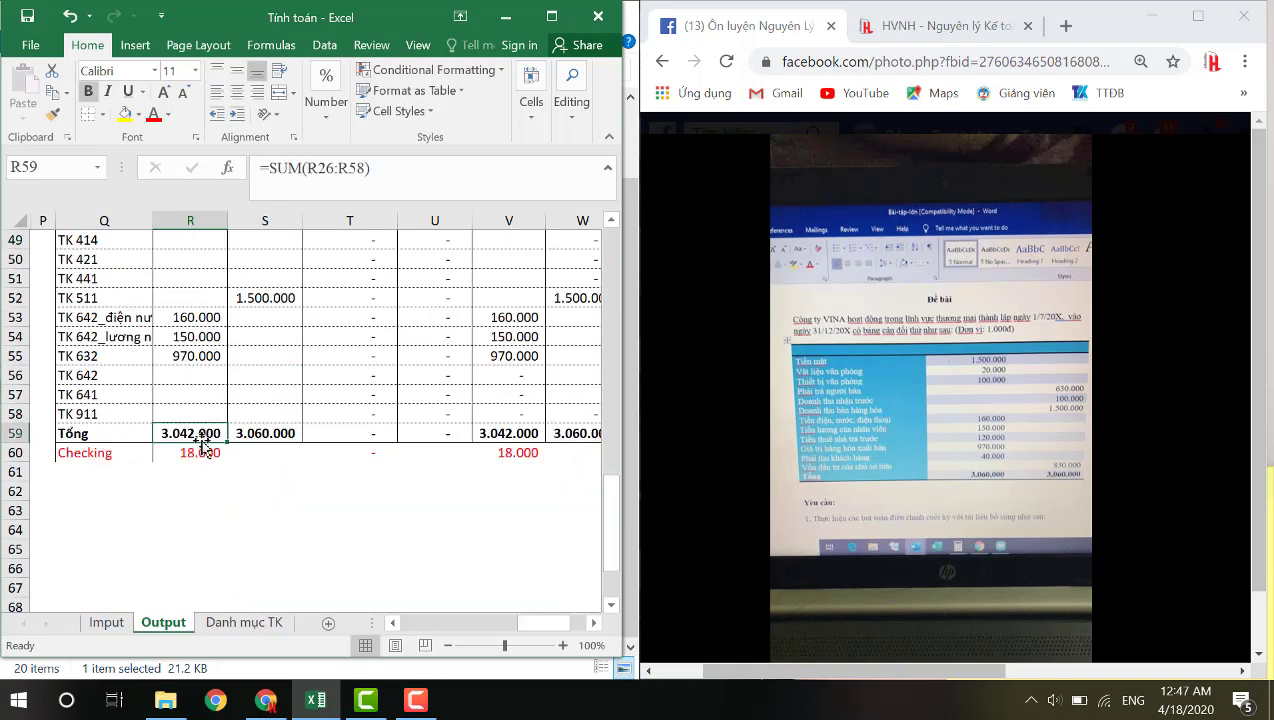
scroll(196, 447, up, 4)
scroll(196, 447, down, 4)
click(206, 452)
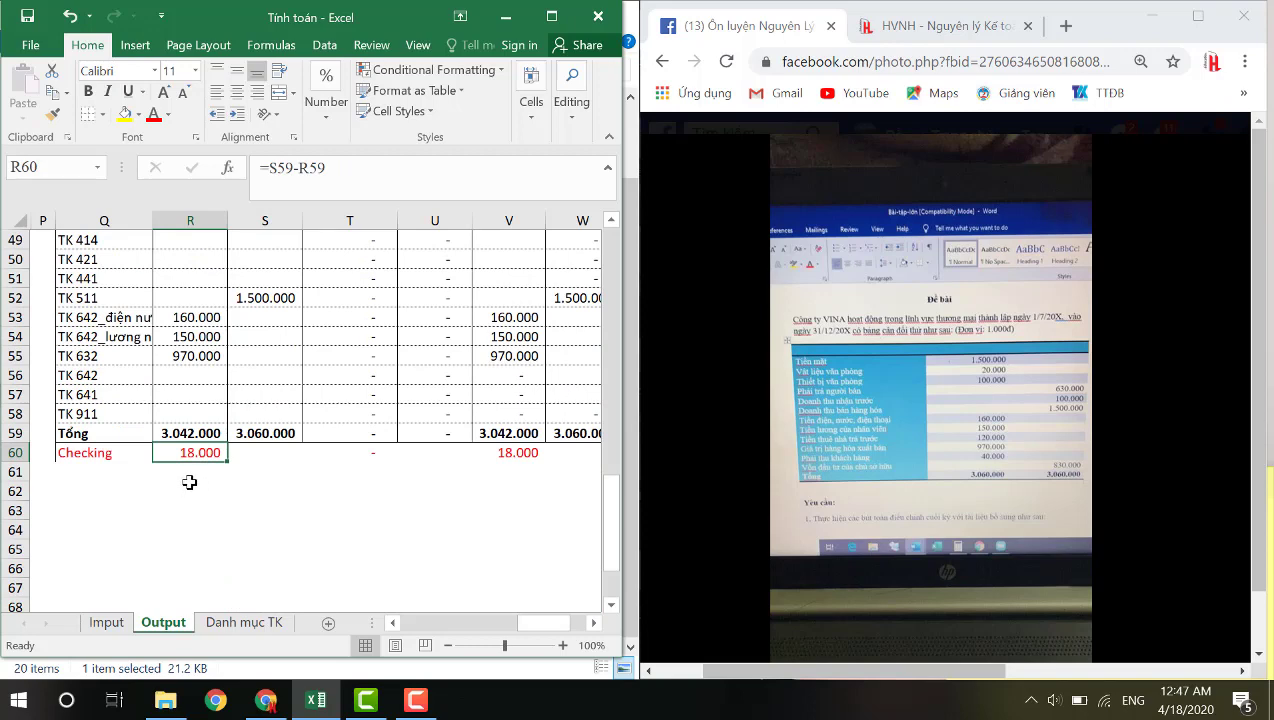
scroll(200, 432, up, 6)
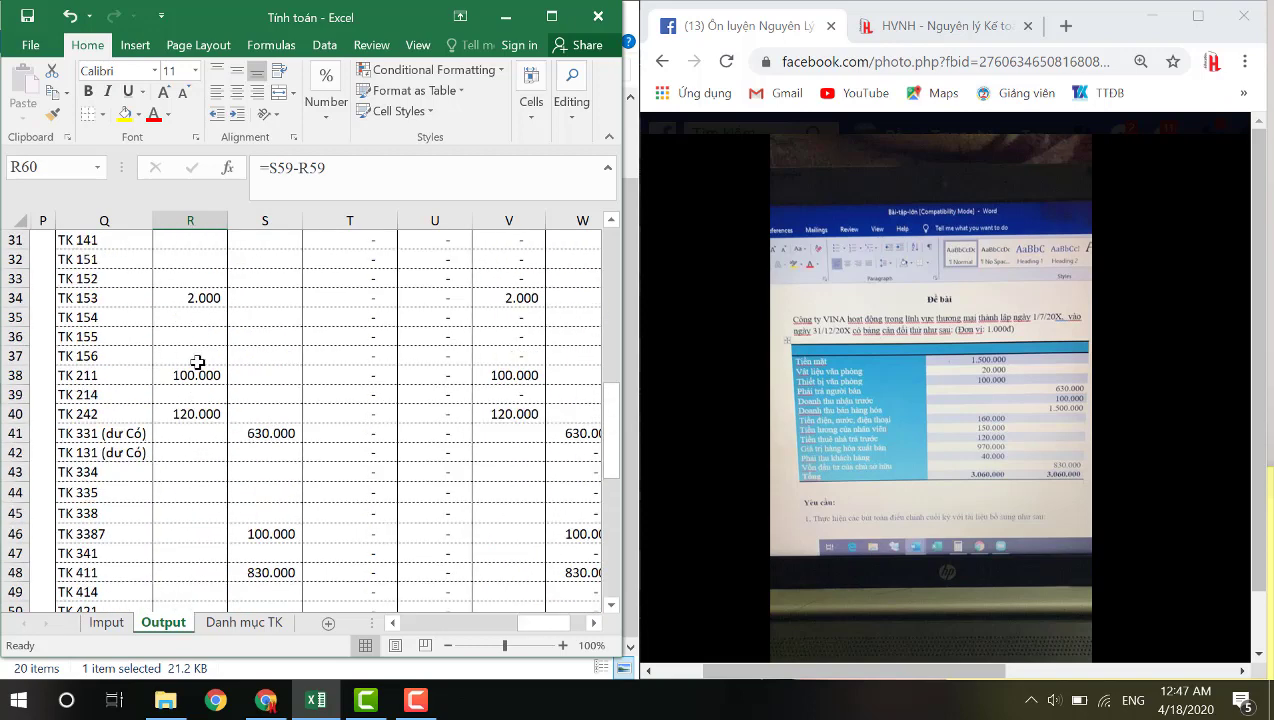
click(200, 297)
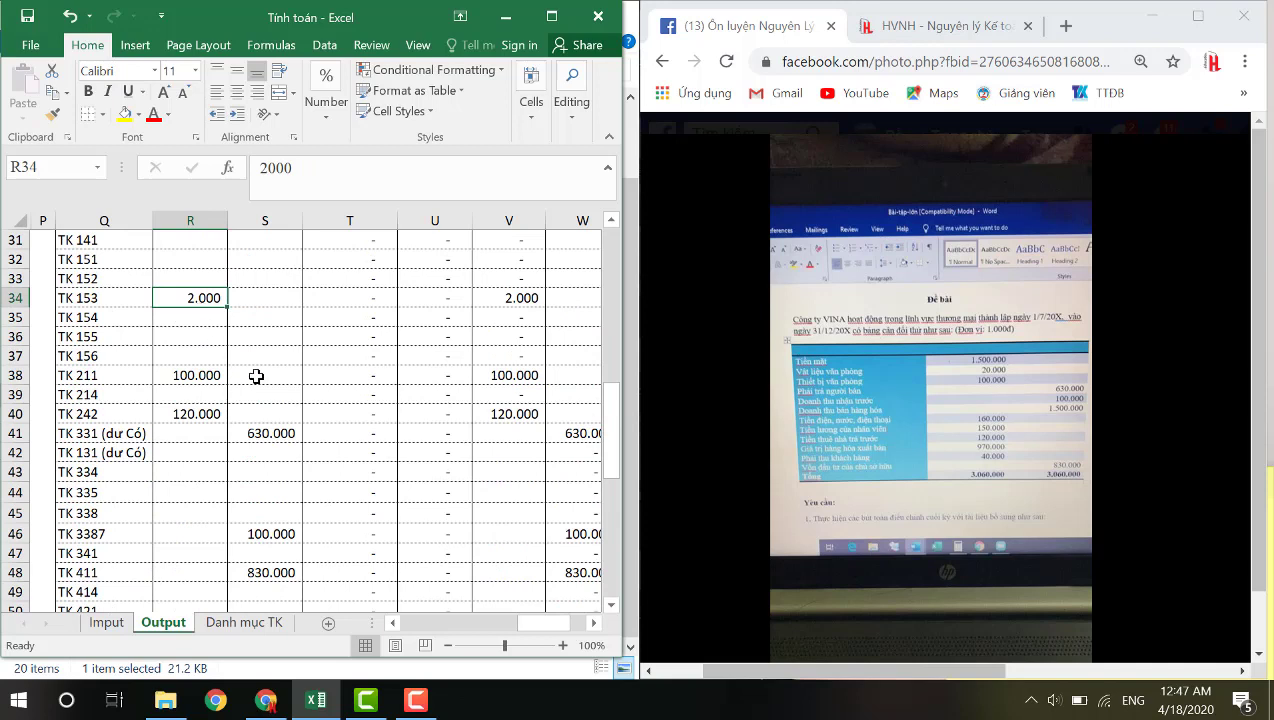
Set the Dư Nợ ĐK of TK 153 to 20.000, matching Vật liệu văn phòng in the exercise photo
text(20000)
key(Return)
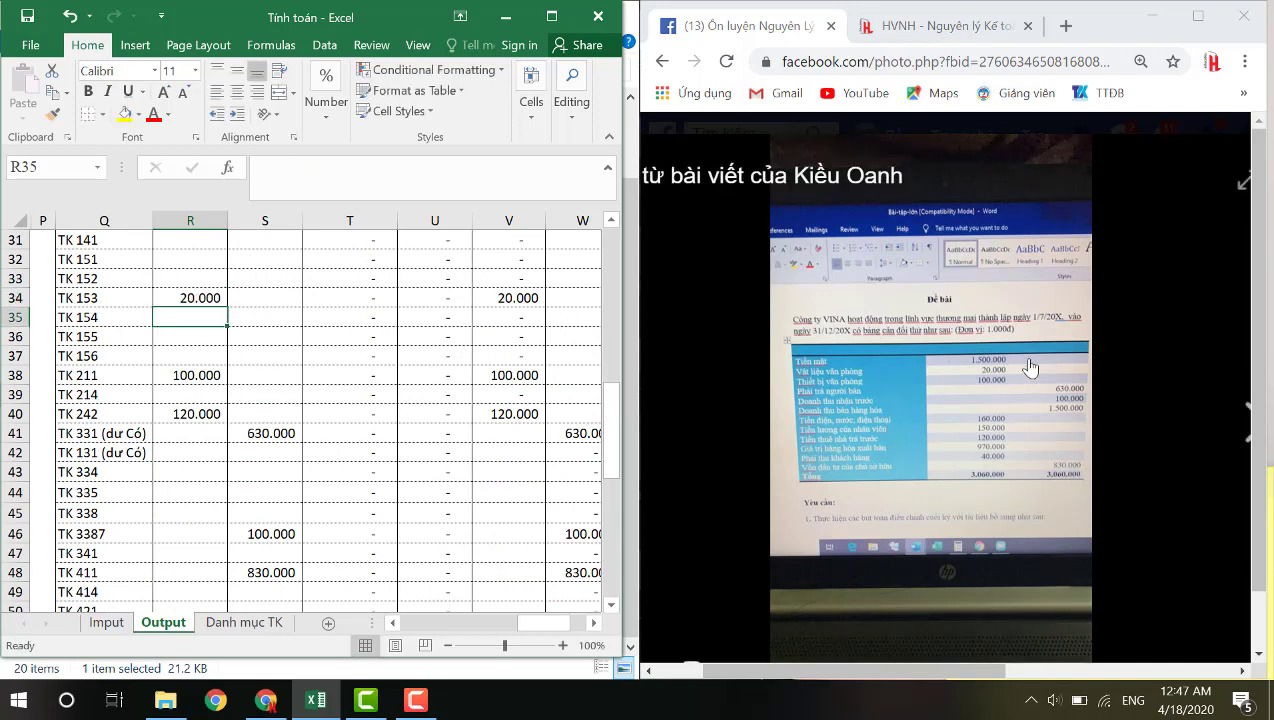
click(190, 278)
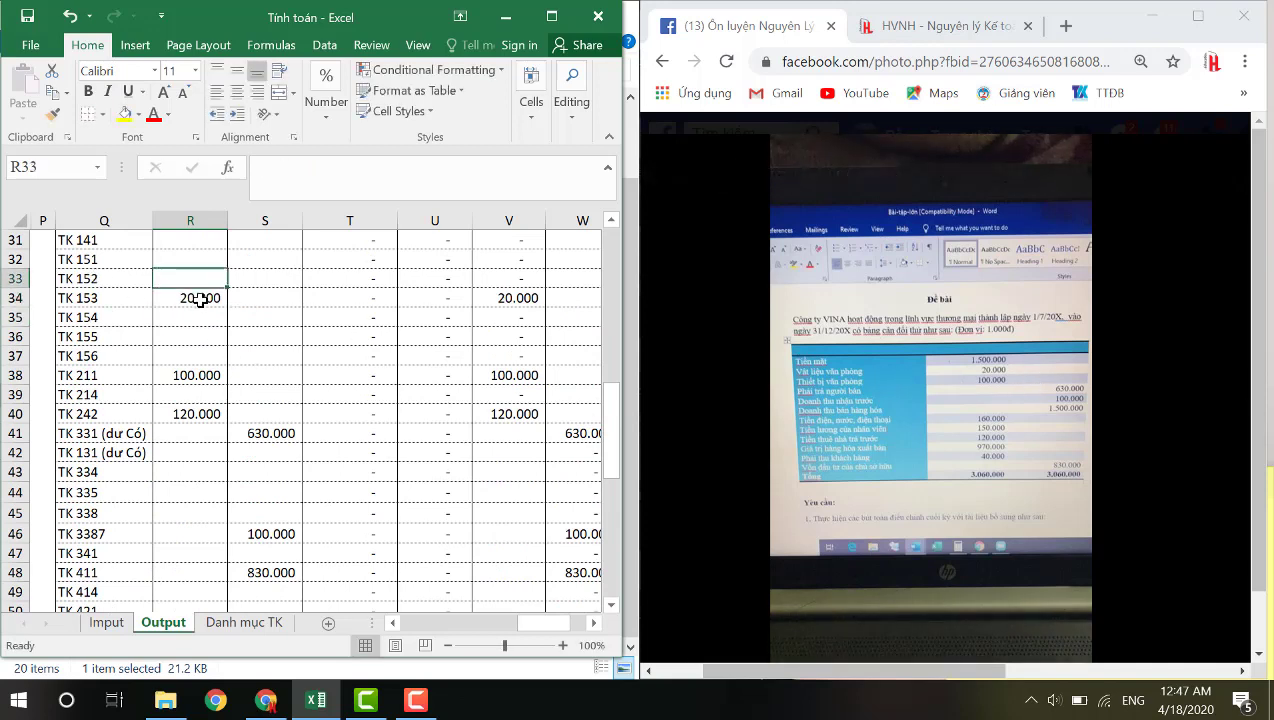
click(199, 297)
Check the Dư Nợ ĐK and Dư Có ĐK totals and the Checking formula beneath the trial balance
scroll(205, 340, down, 6)
click(250, 433)
click(205, 433)
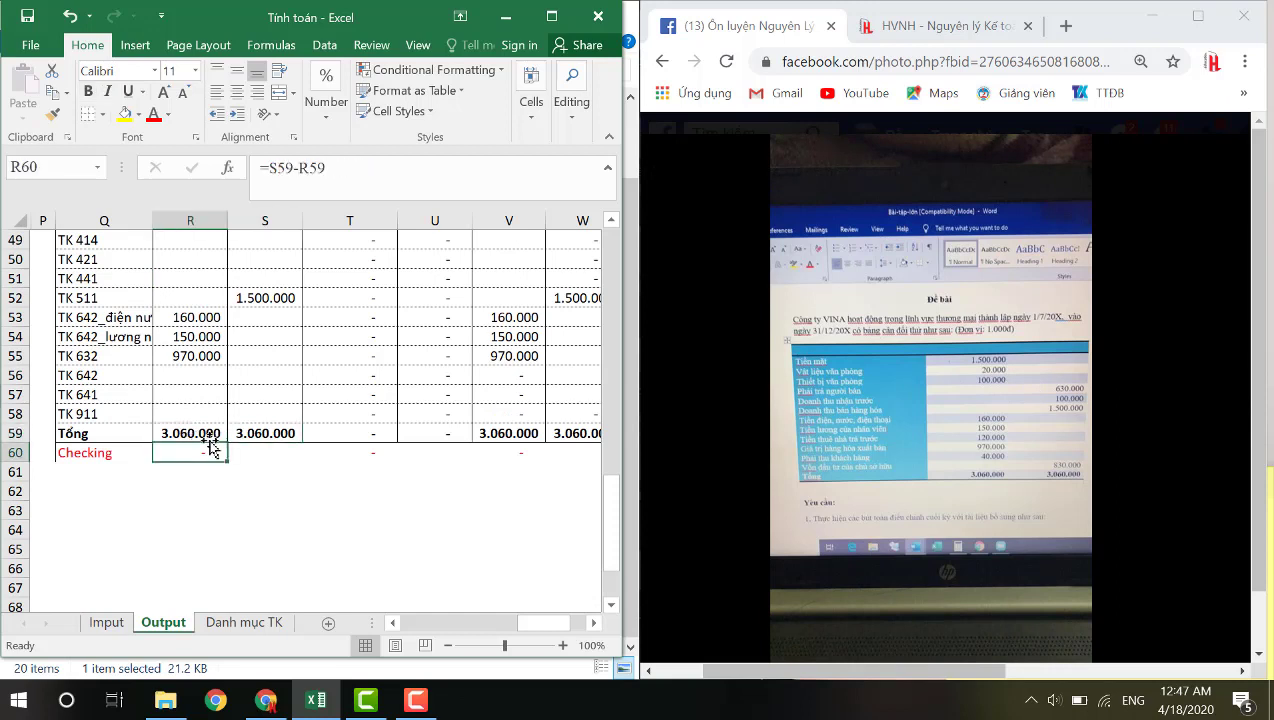
drag(196, 375, 203, 452)
drag(265, 394, 283, 455)
click(104, 393)
click(108, 414)
click(205, 433)
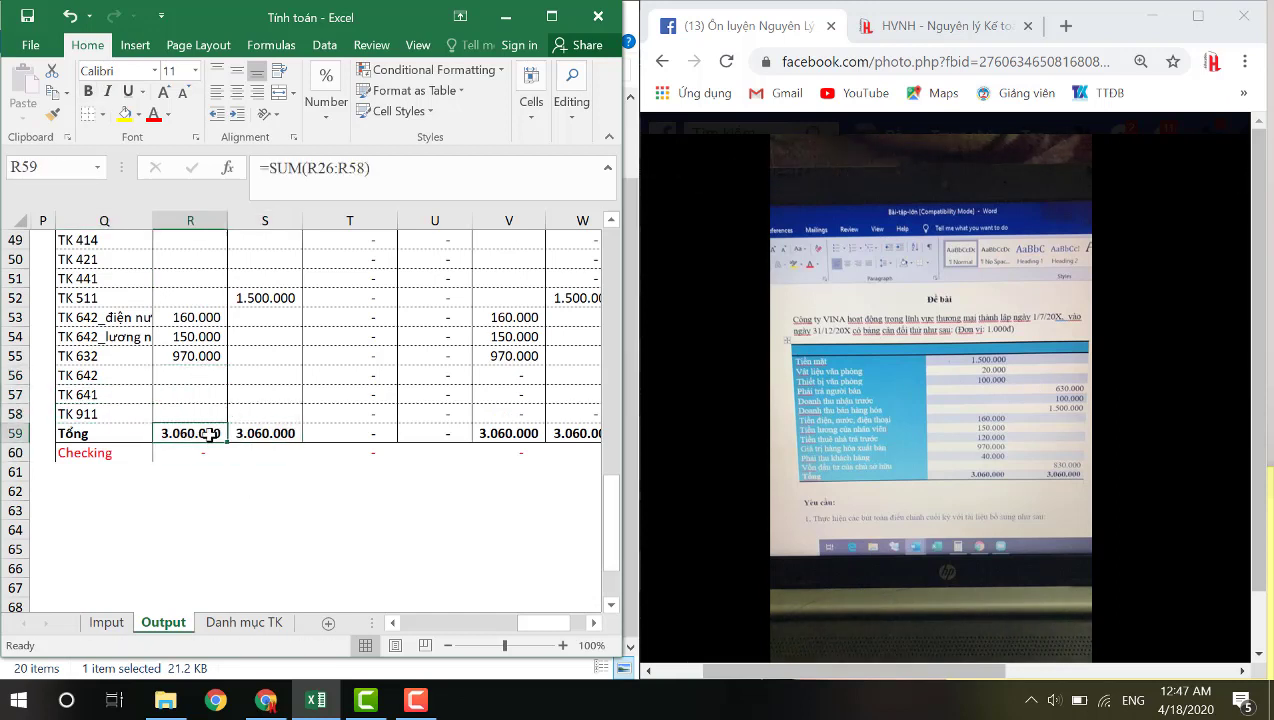
double_click(203, 452)
key(Escape)
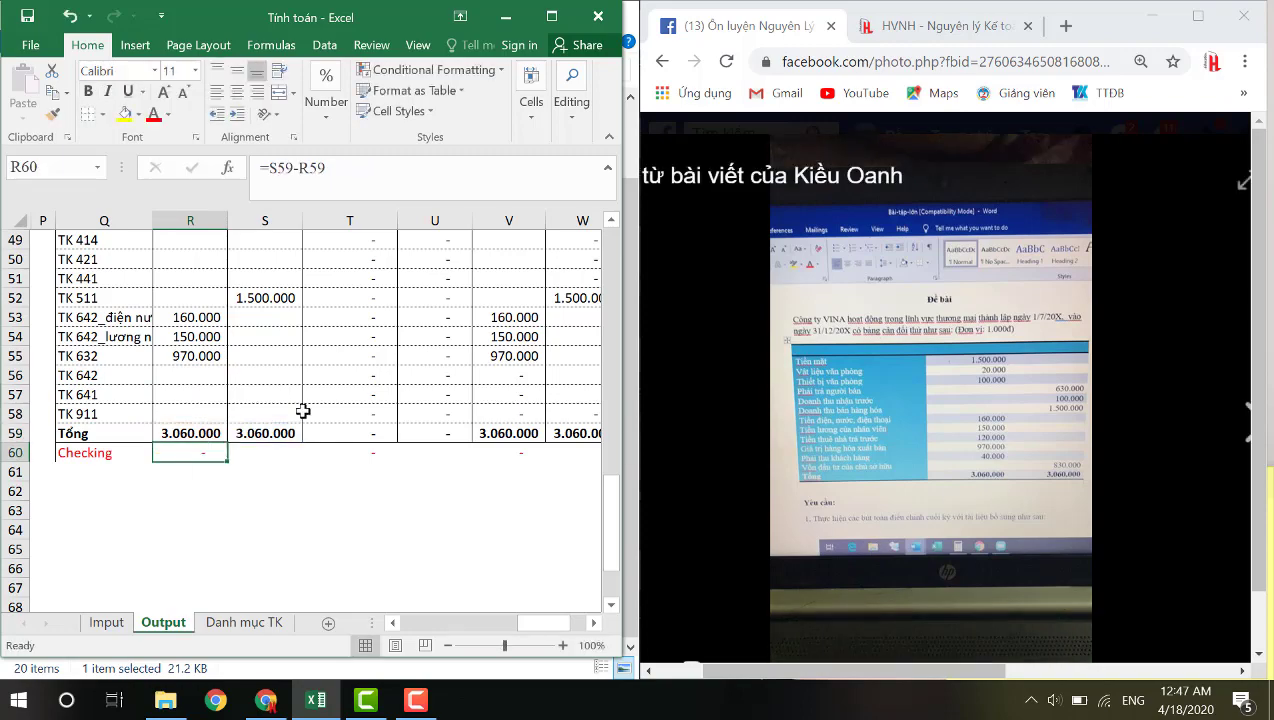
Review the balance sheet table above the trial balance against the TK 131 (dư Nợ) opening entry
scroll(303, 411, up, 14)
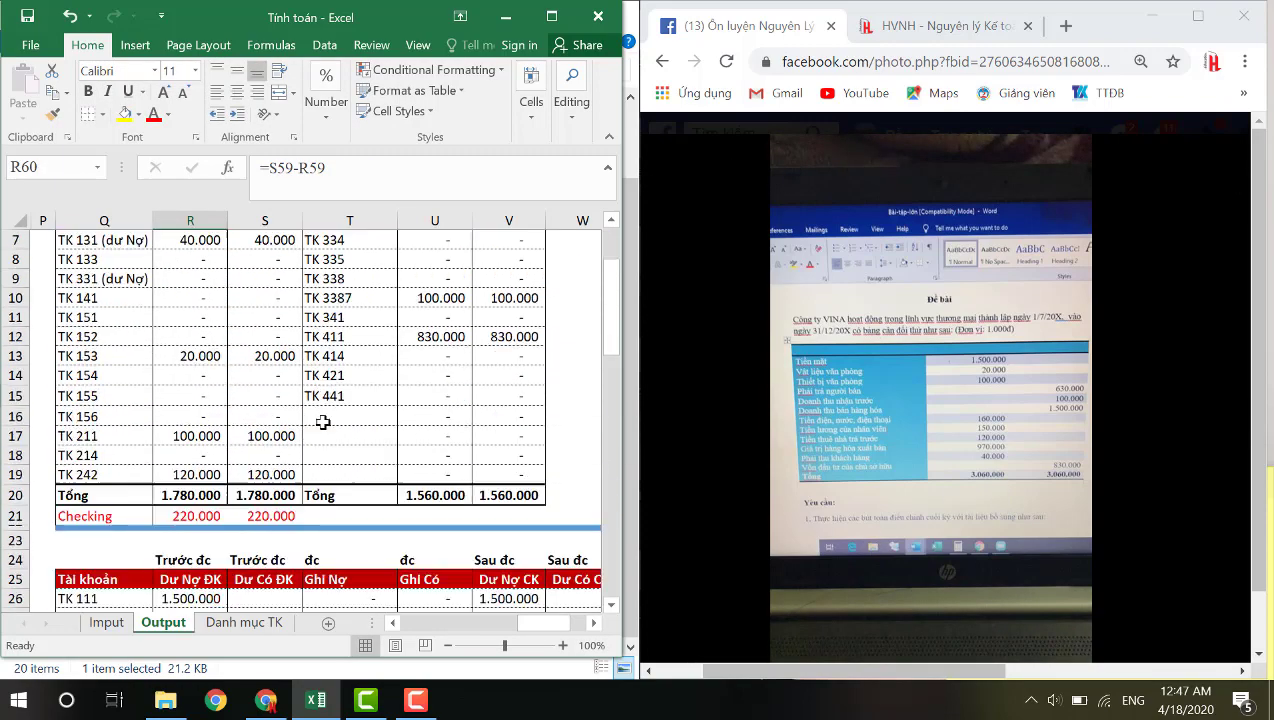
scroll(321, 421, up, 1)
scroll(242, 515, down, 5)
click(183, 398)
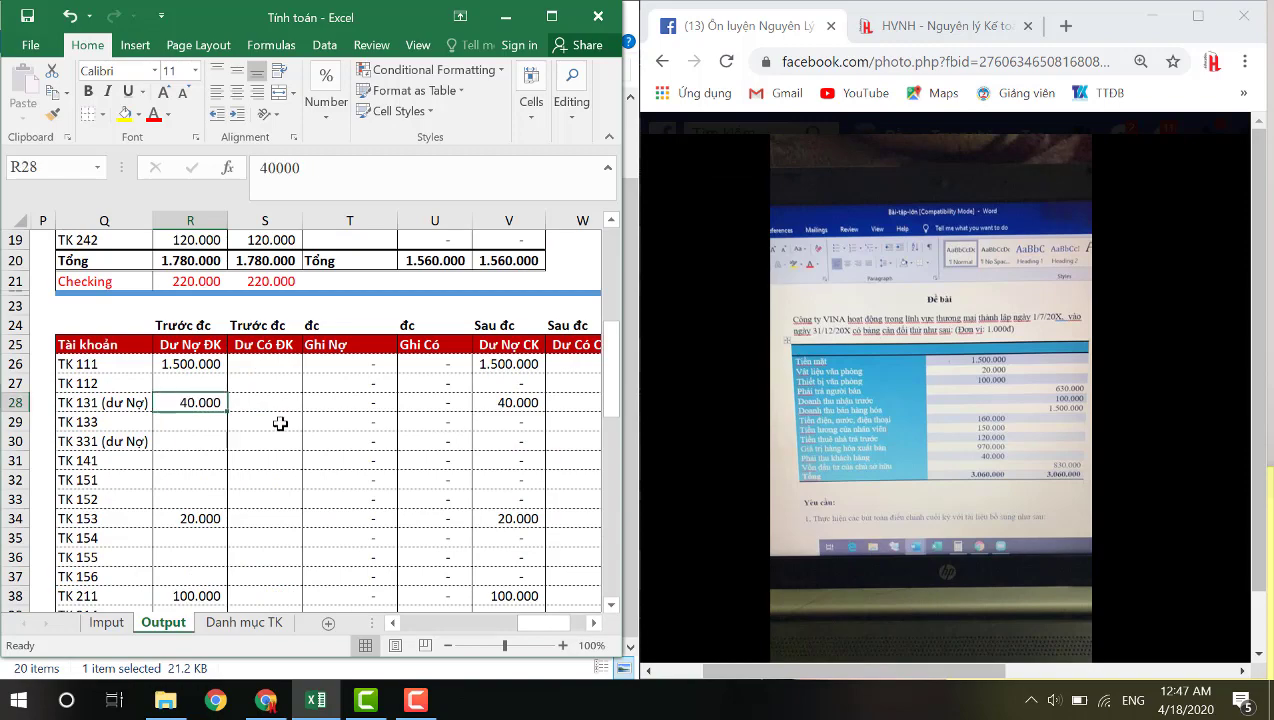
click(279, 424)
scroll(279, 424, up, 6)
scroll(200, 400, down, 2)
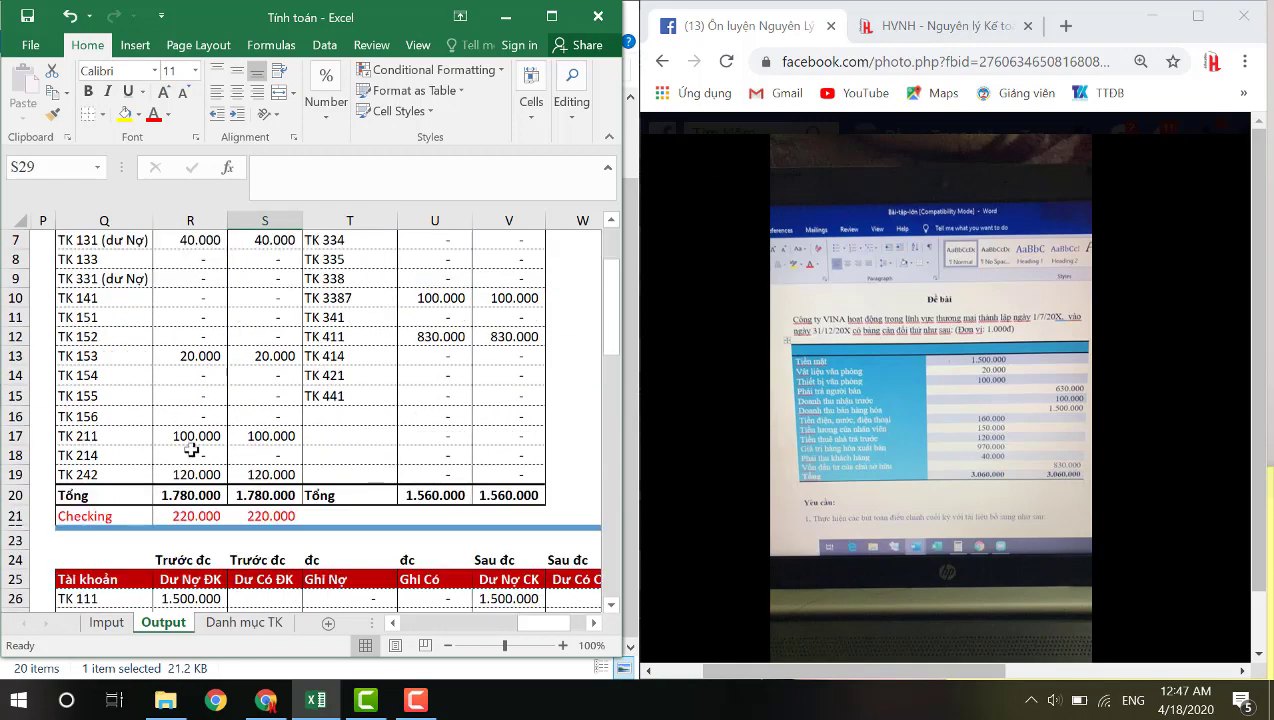
scroll(198, 526, up, 1)
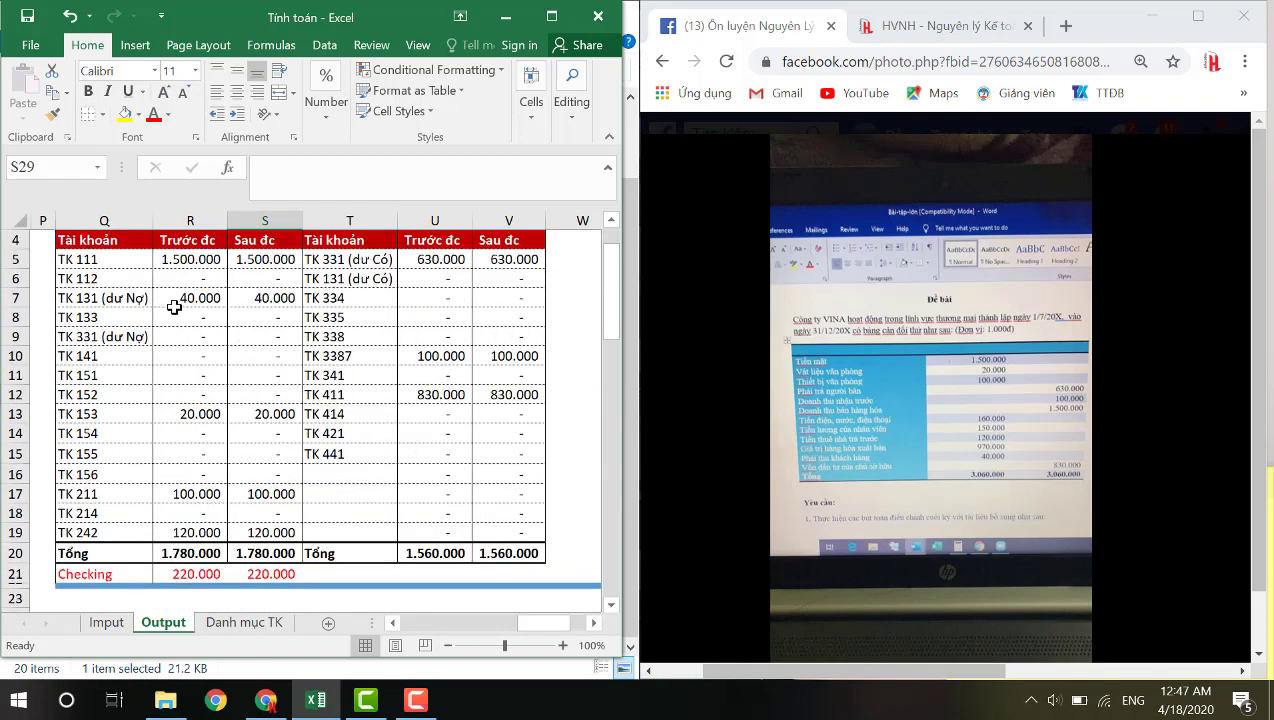
Inspect the Tổng formulas of the two Trước đc columns in the balance sheet table and compare both totals
click(198, 248)
click(180, 550)
double_click(175, 550)
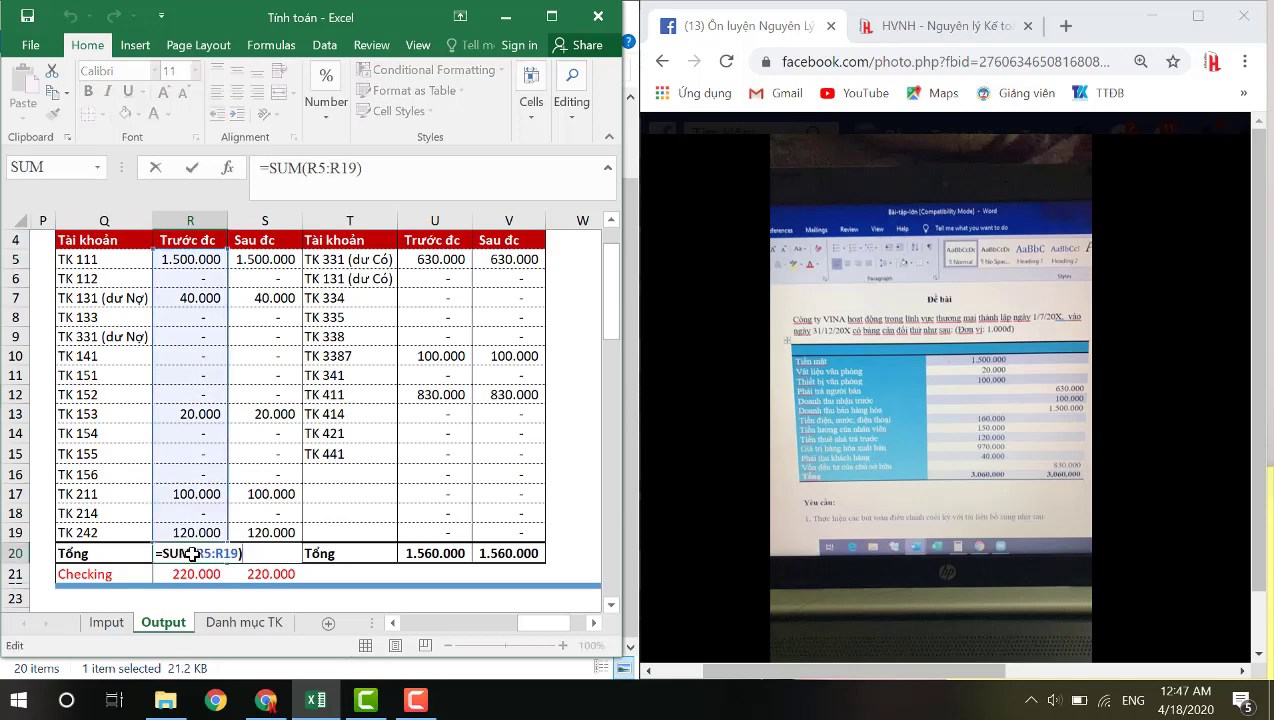
key(Escape)
click(447, 553)
double_click(442, 553)
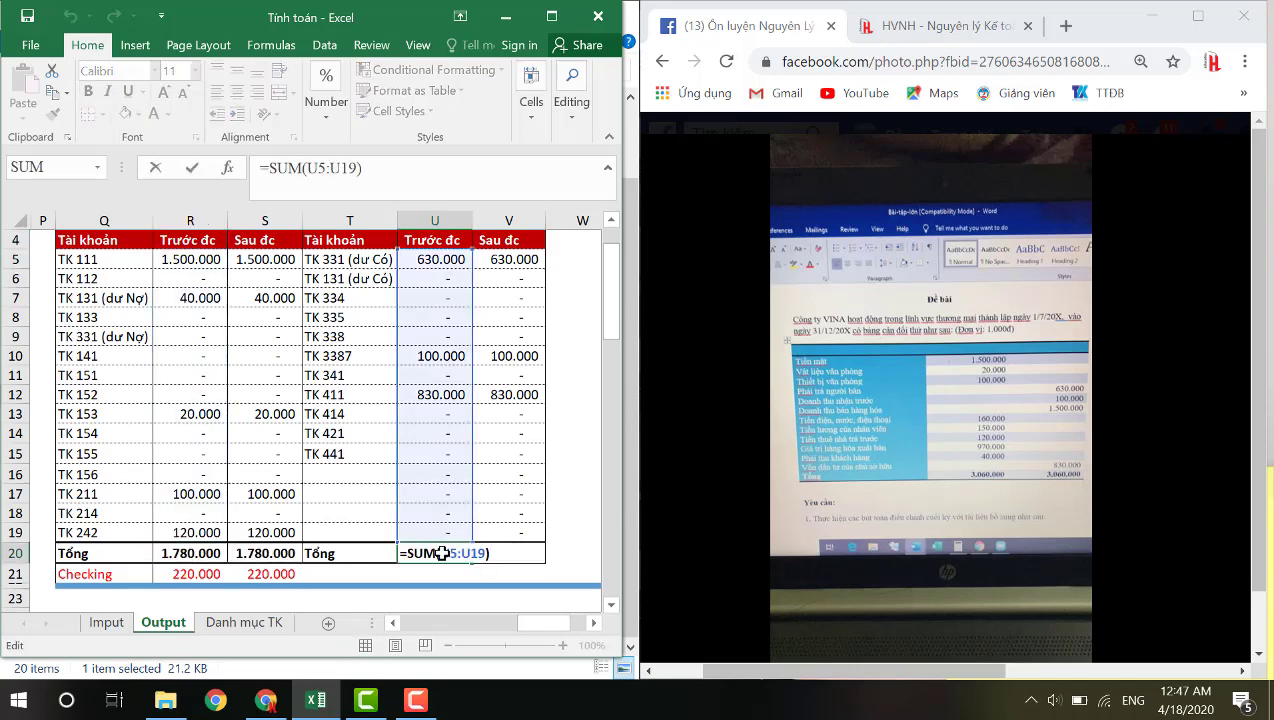
key(Escape)
click(188, 551)
ctrl+click(437, 555)
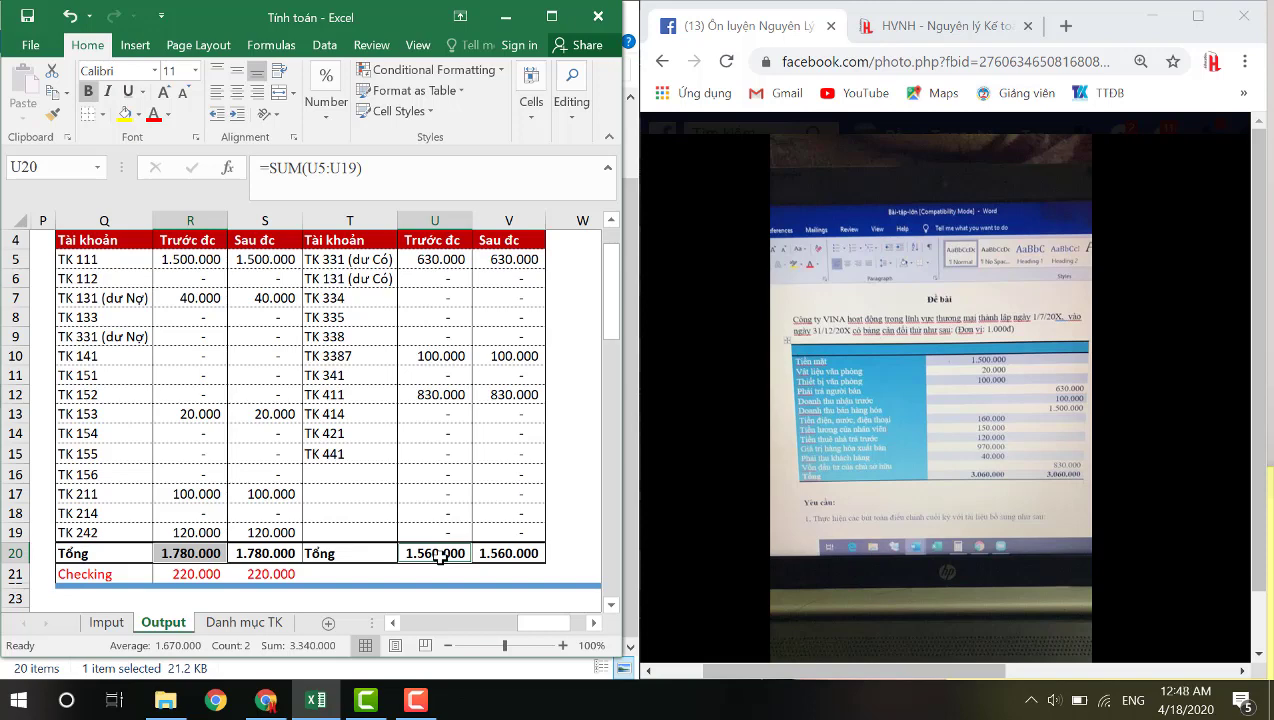
Examine the Sau đc column formulas, the Tổng row and the Trước đc Checking formula in the balance sheet table
click(480, 491)
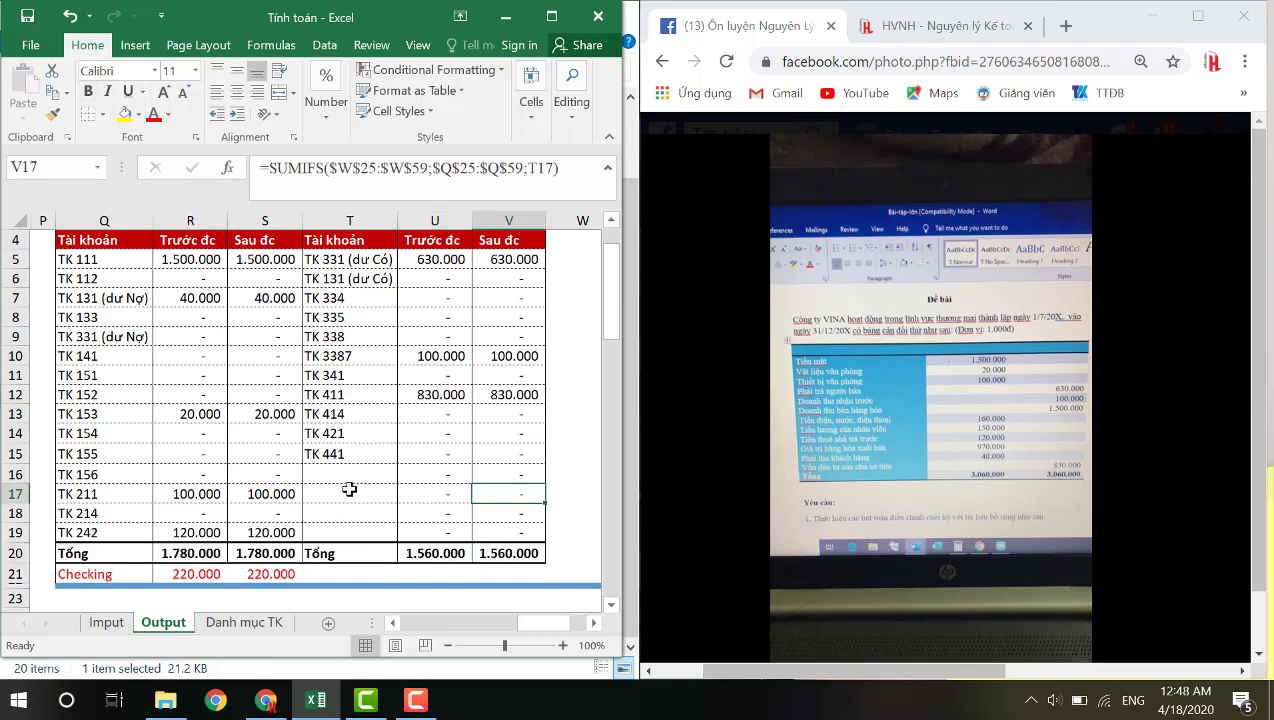
click(292, 551)
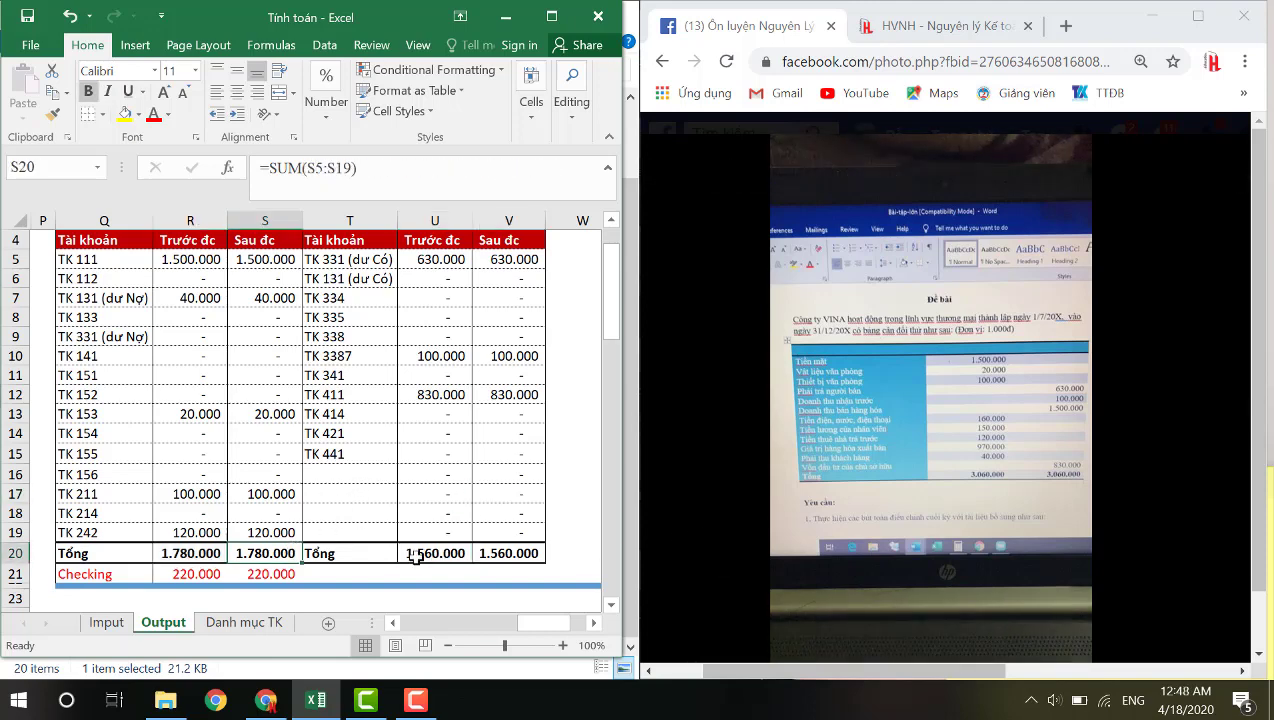
click(200, 543)
click(434, 552)
click(190, 573)
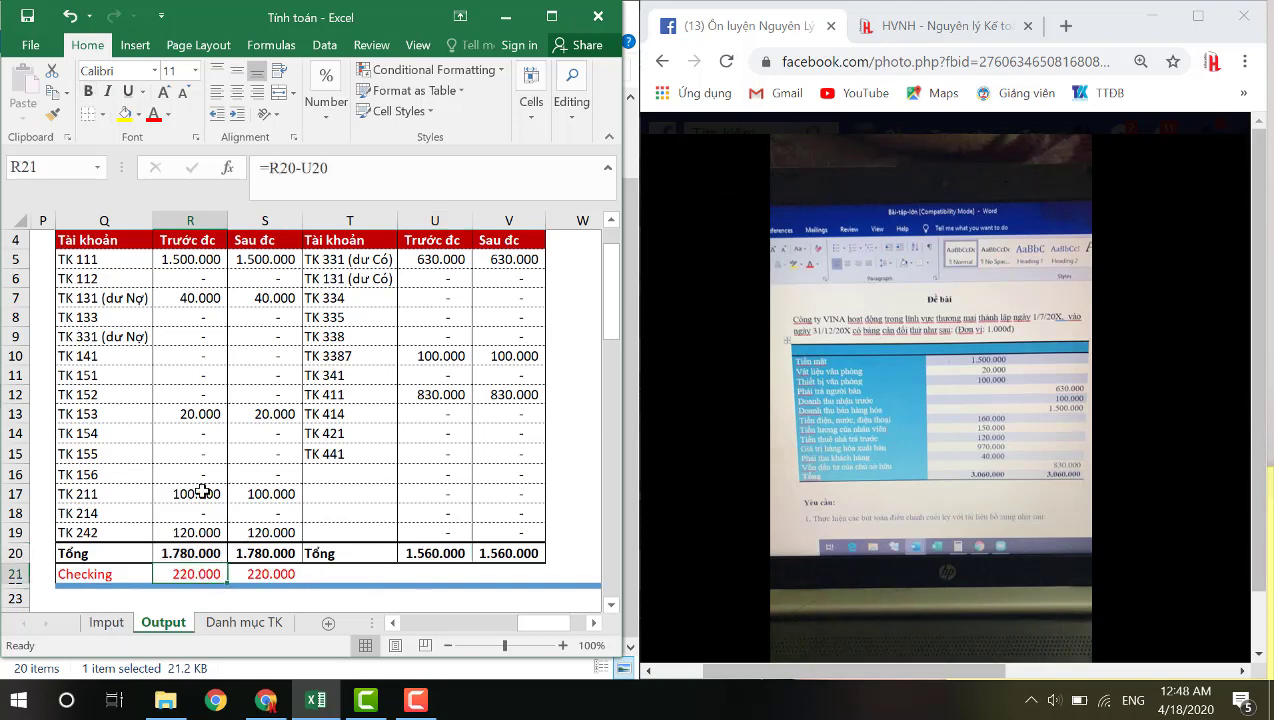
drag(265, 259, 313, 535)
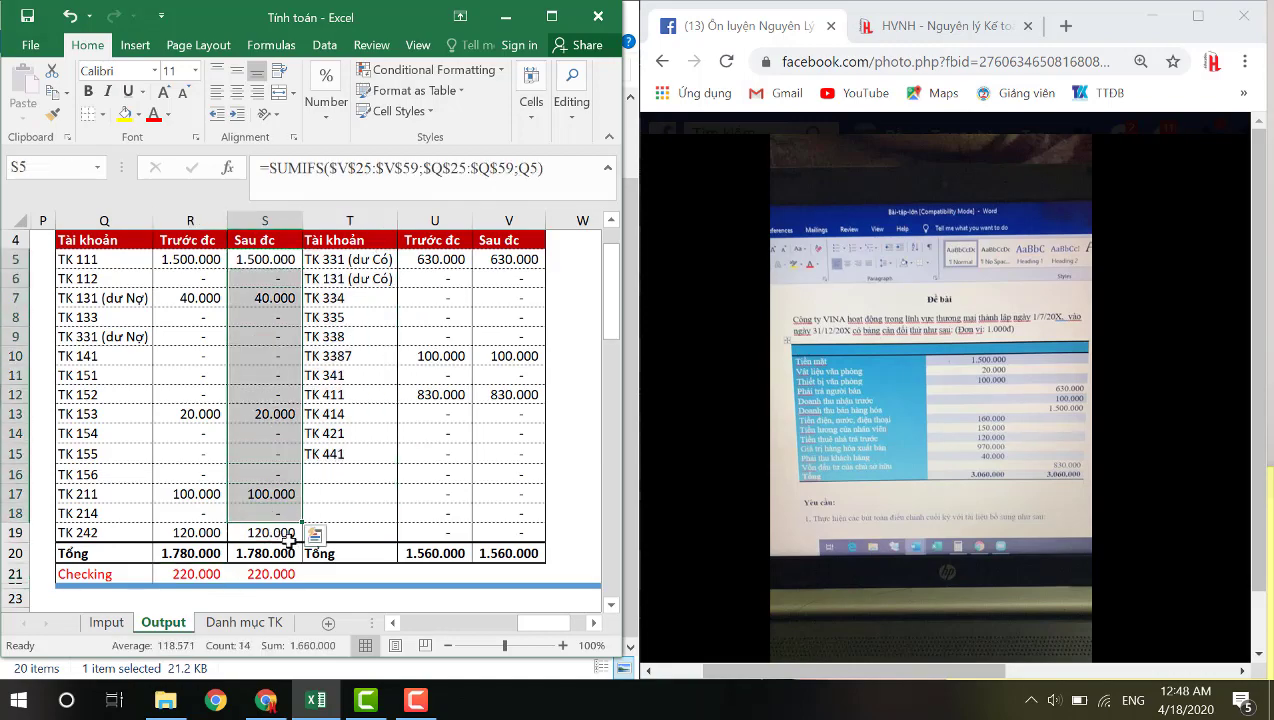
click(290, 540)
scroll(285, 548, down, 4)
scroll(280, 555, up, 4)
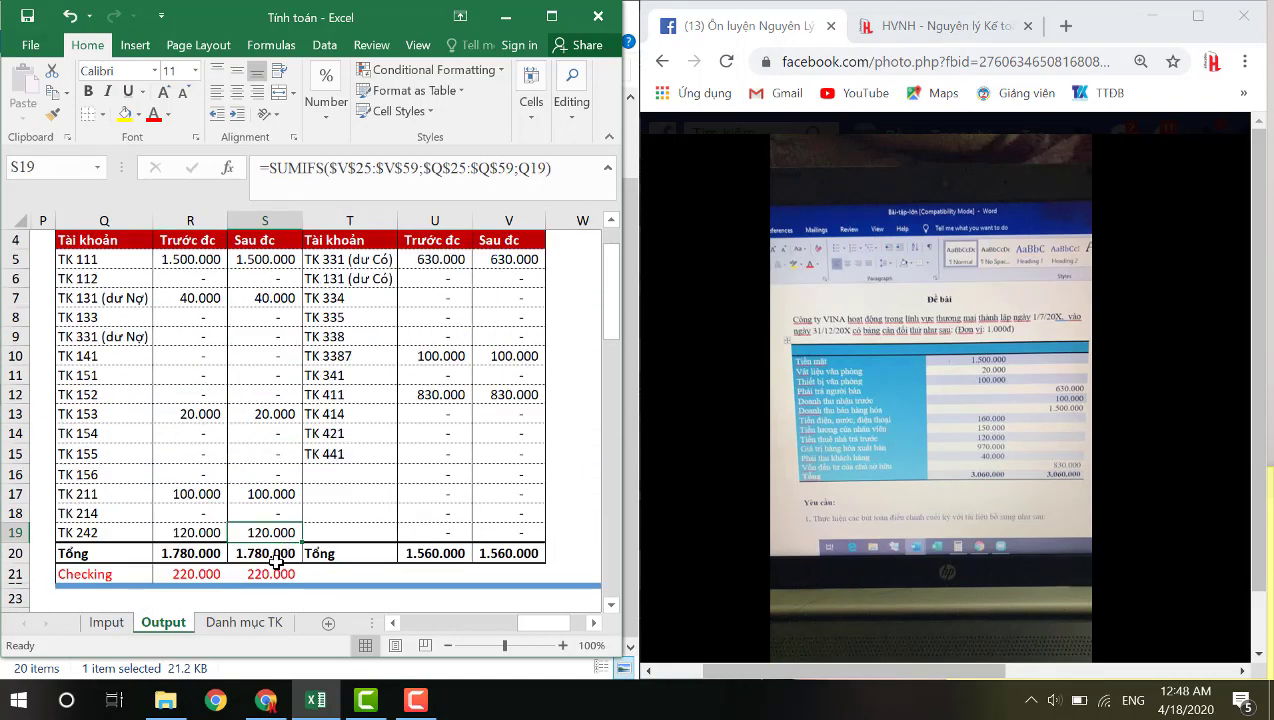
Open the Imput sheet and advance the exercise photos to the page showing adjusting entries A, B and C
click(112, 626)
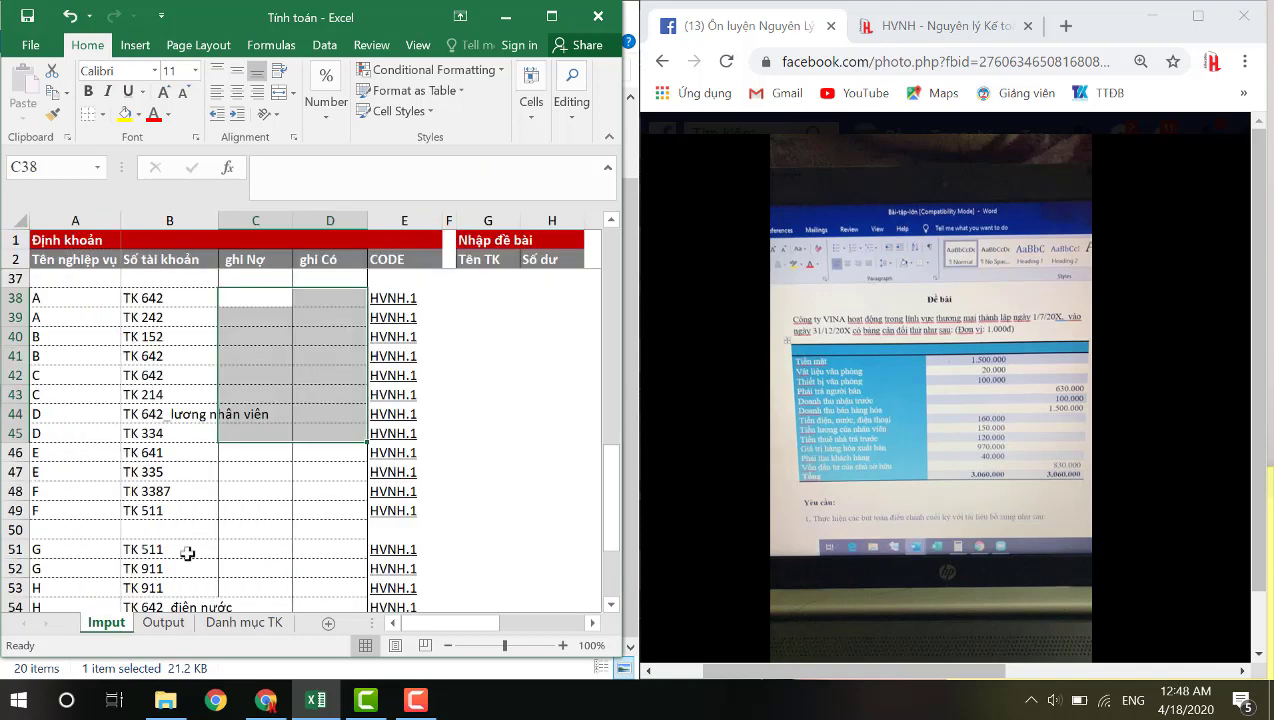
click(1238, 423)
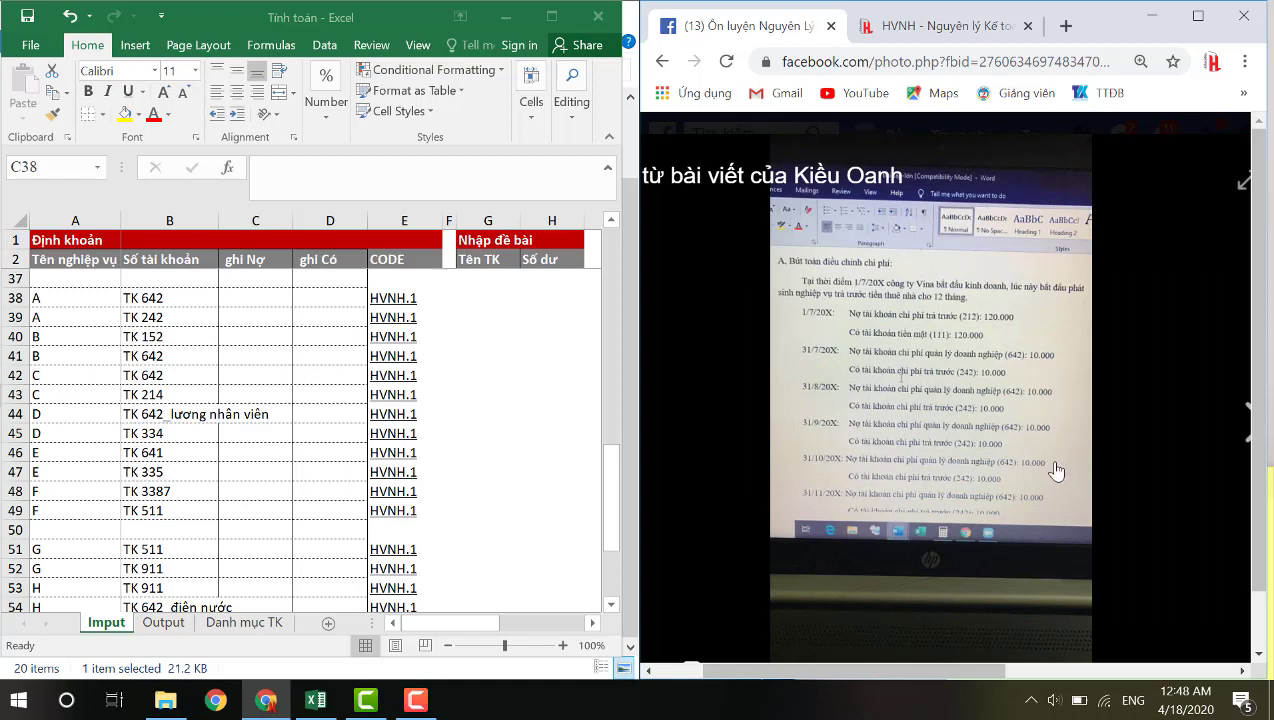
click(1240, 440)
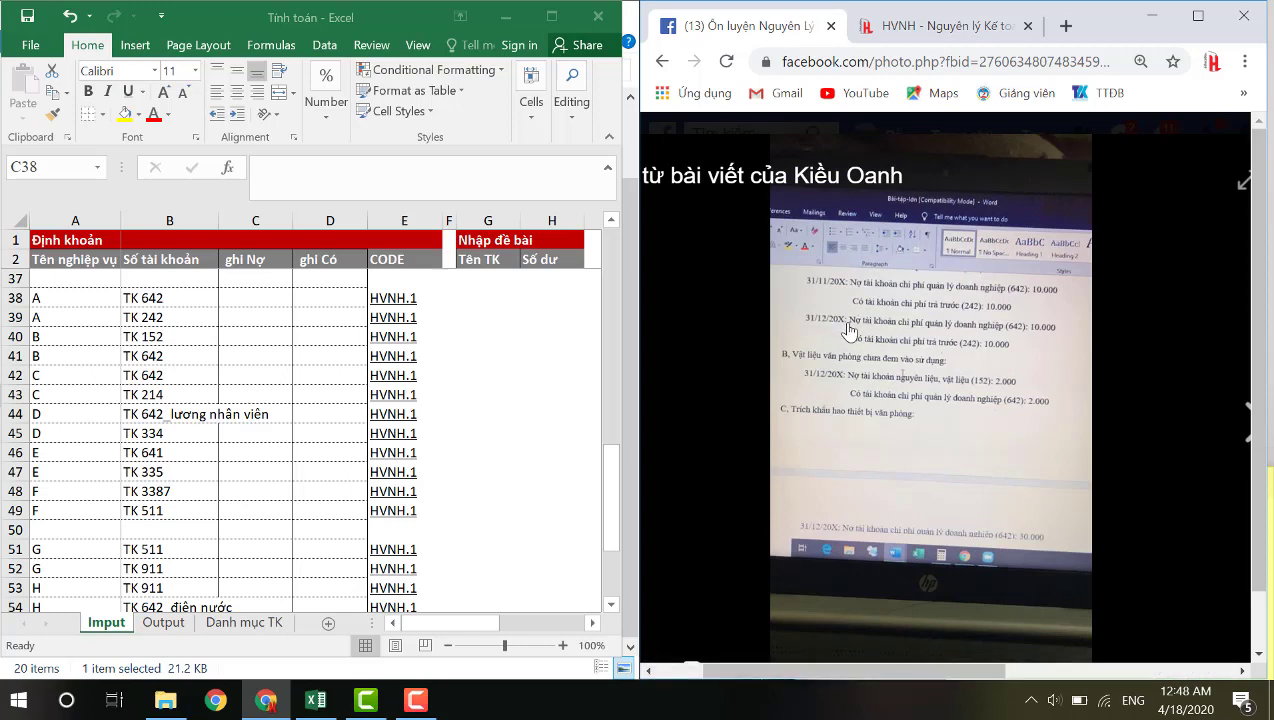
Review the Định khoản columns for Tên nghiệp vụ, Số tài khoản, ghi Nợ, ghi Có and CODE on the Imput sheet
click(236, 299)
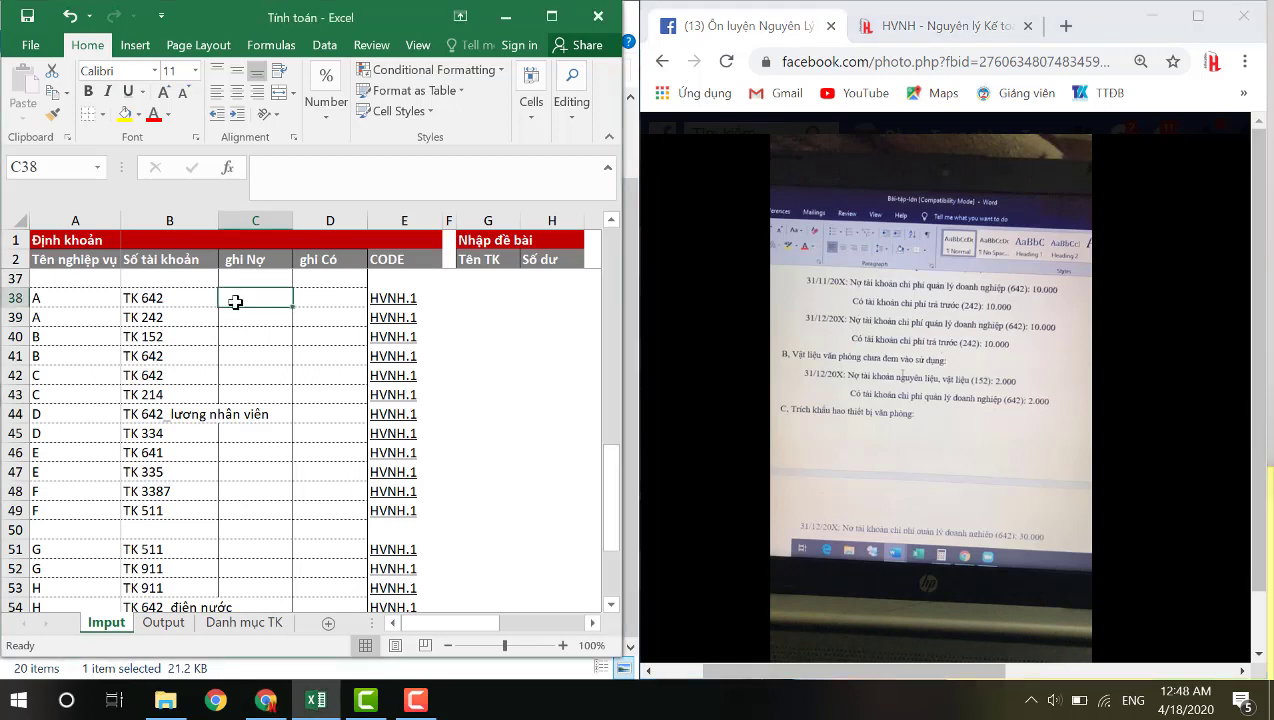
click(90, 220)
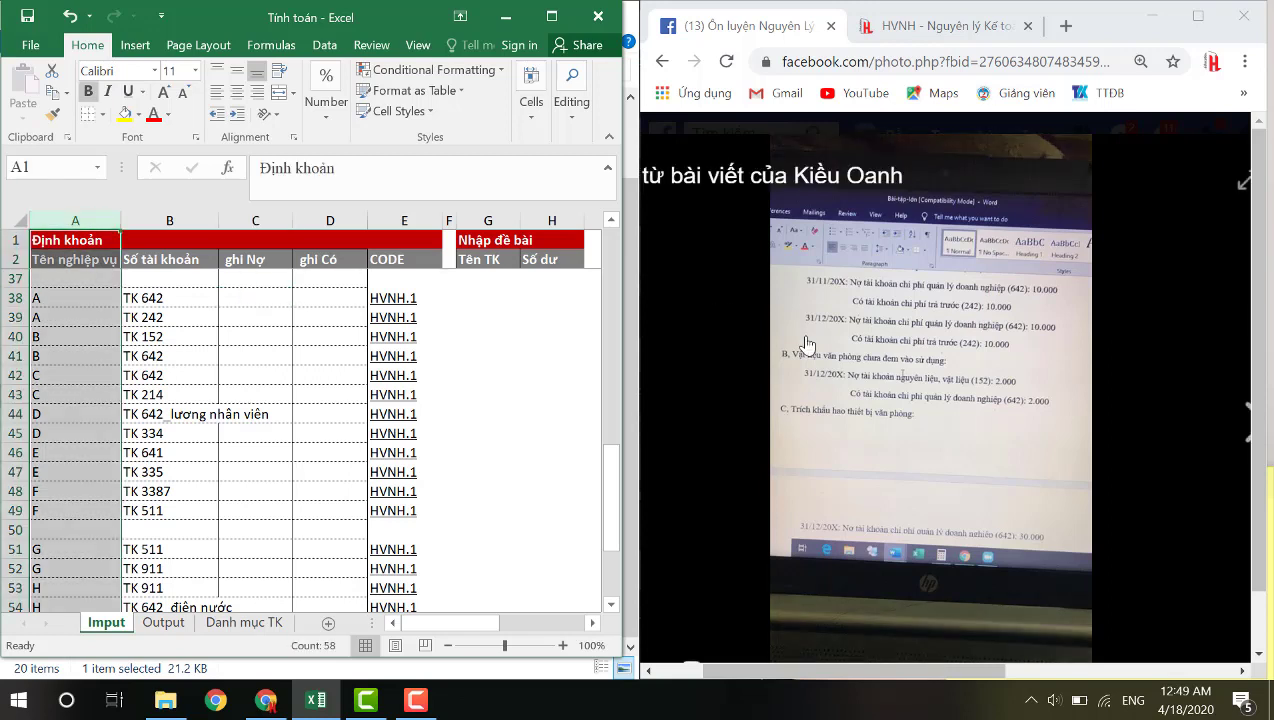
click(161, 219)
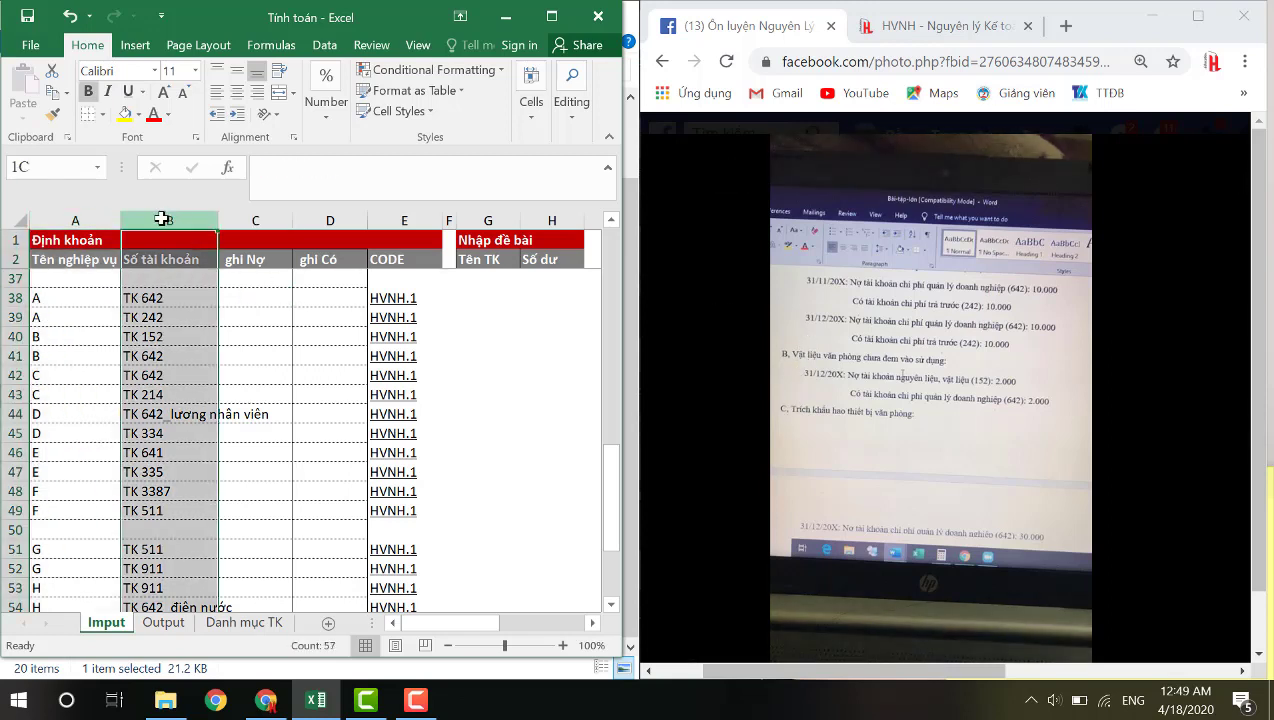
click(260, 219)
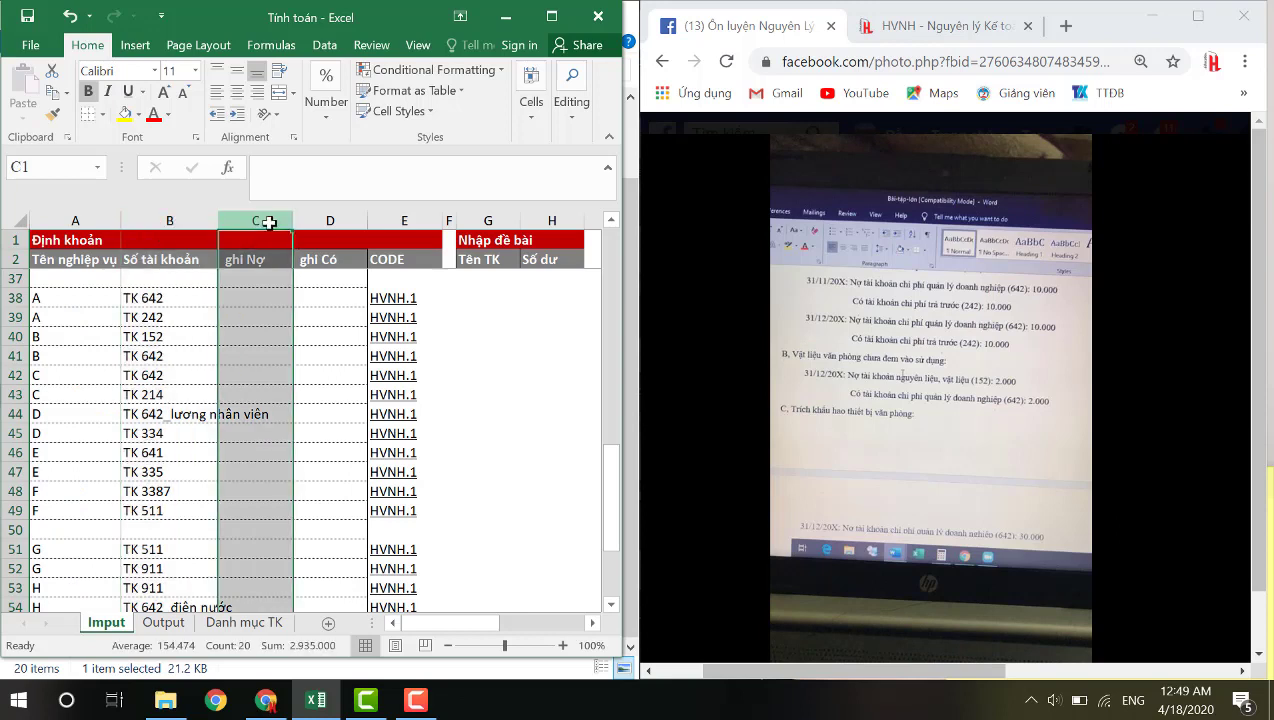
click(340, 221)
click(390, 220)
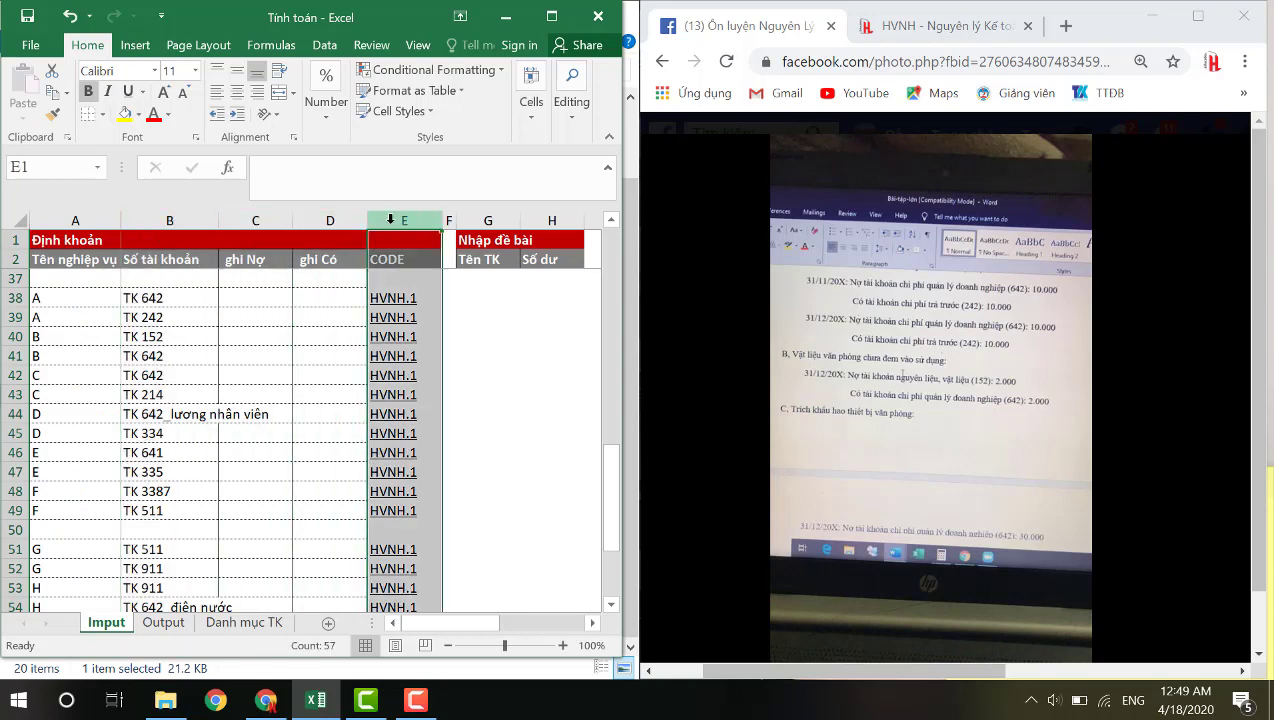
click(413, 318)
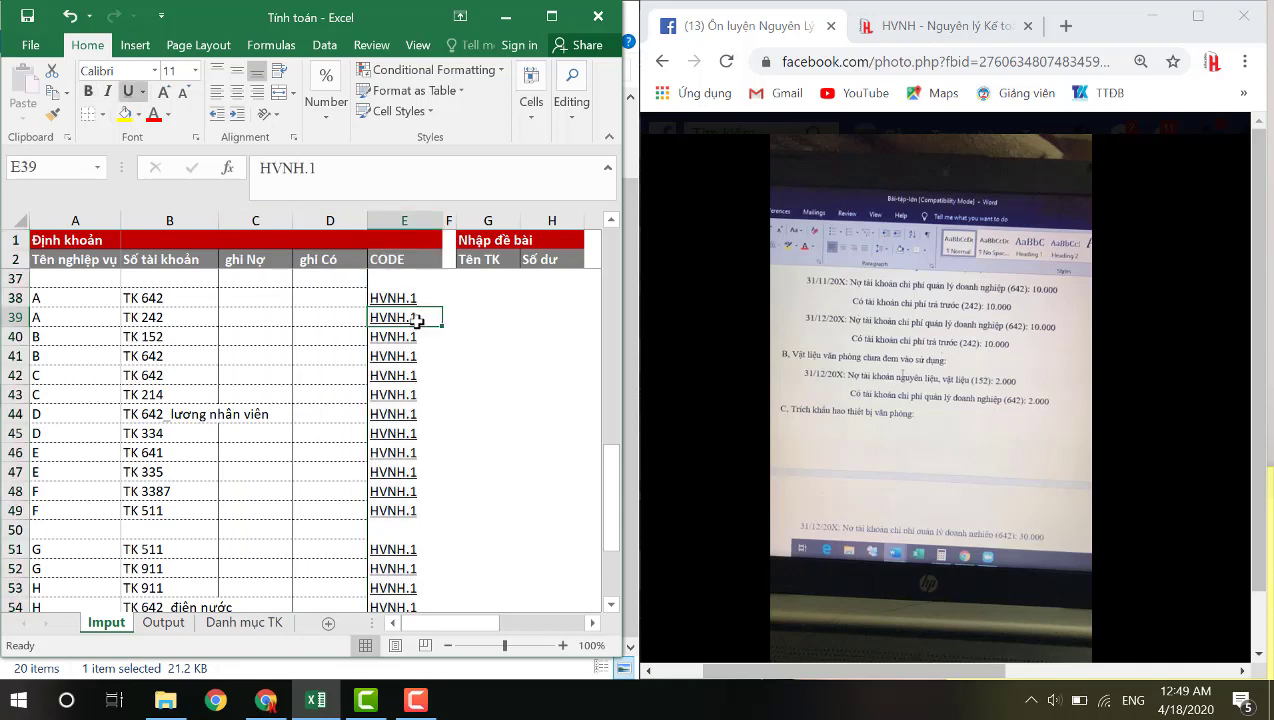
drag(171, 220, 302, 268)
Record adjustment A with 10.000 as ghi Nợ for TK 642 and 10.000 as ghi Có for TK 242
click(260, 300)
mouse_move(840, 345)
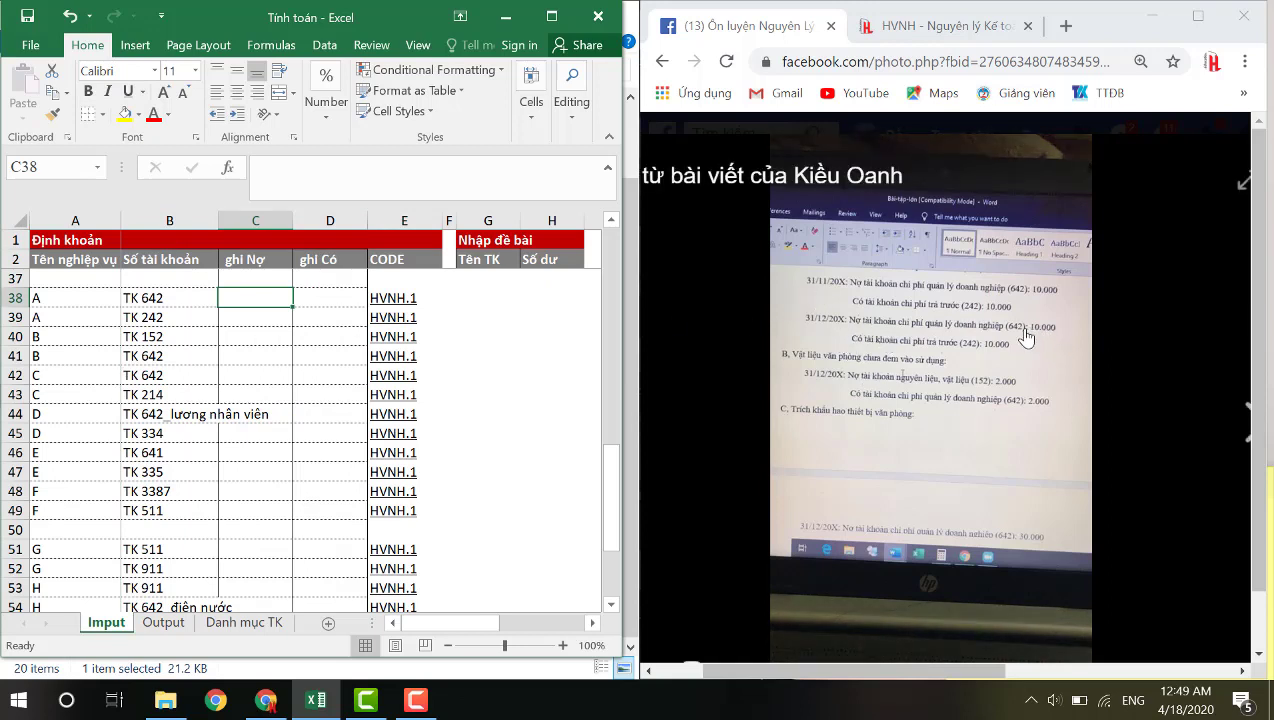
text(10000)
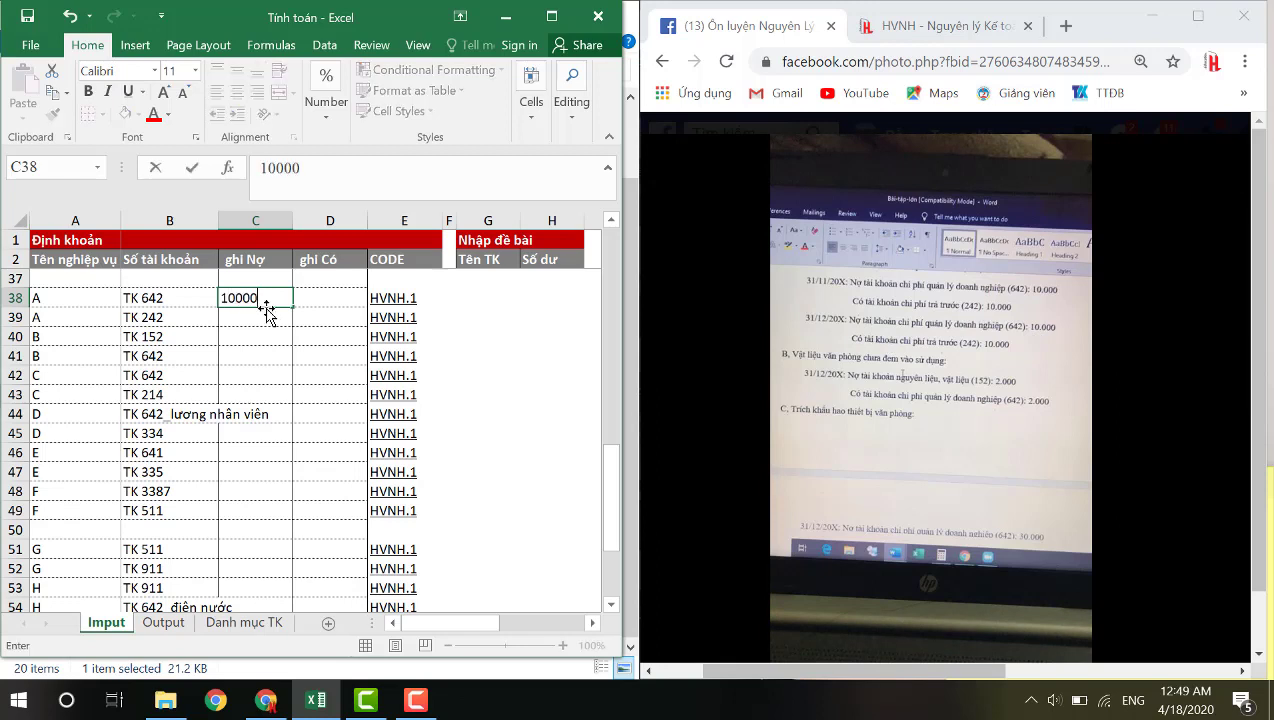
key(Return)
key(Left)
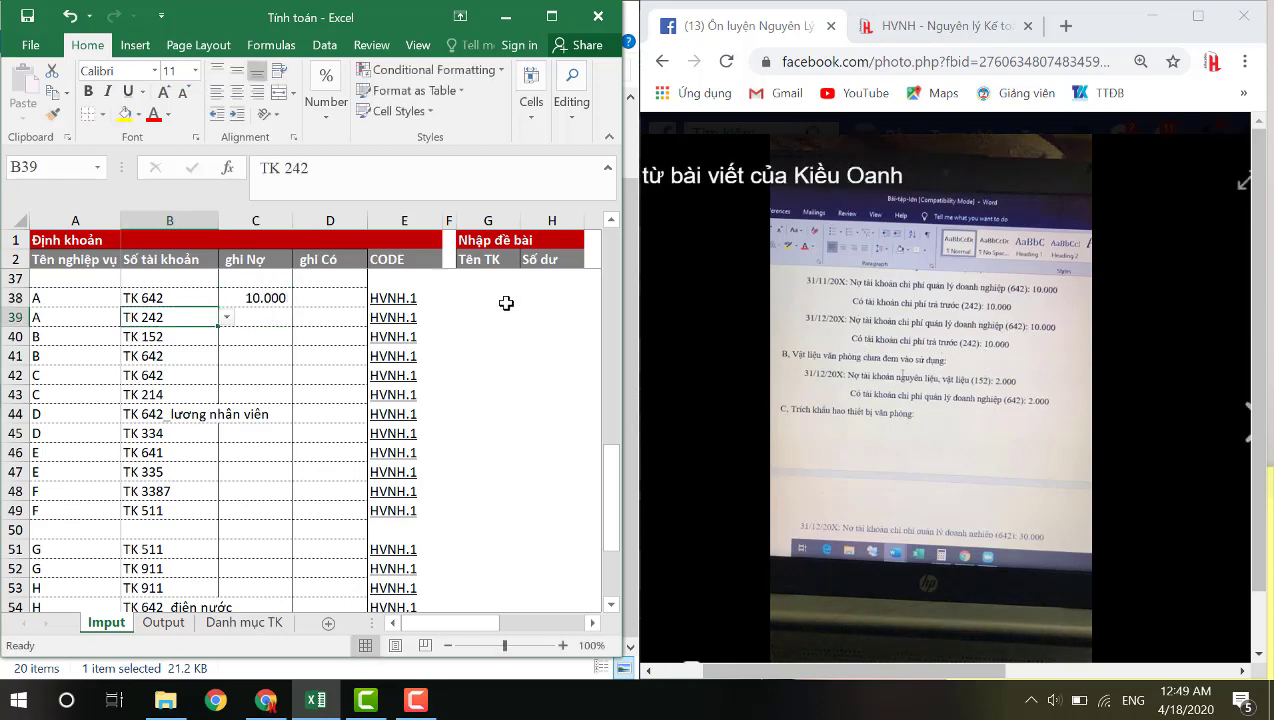
click(355, 322)
text(10000)
key(Return)
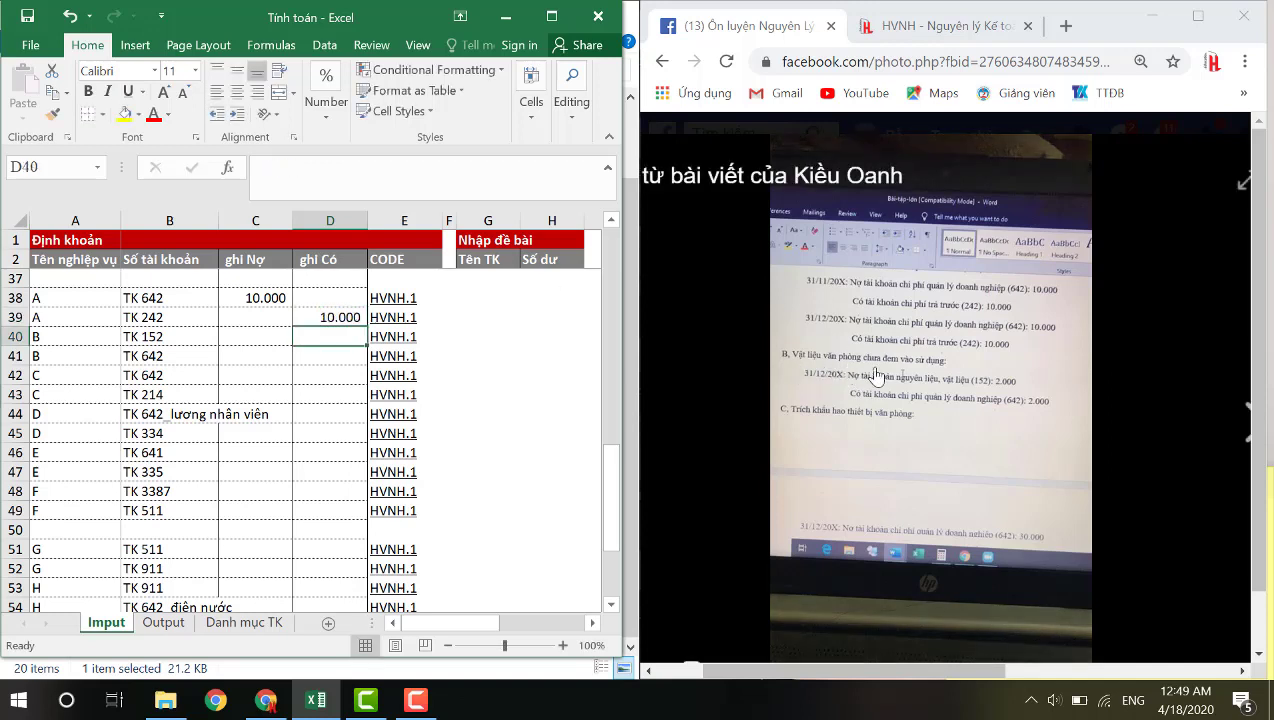
Record adjustment B with 2.000 as ghi Nợ for TK 152 and 2.000 as ghi Có for TK 642
click(273, 337)
text(2.000)
key(Return)
key(Right)
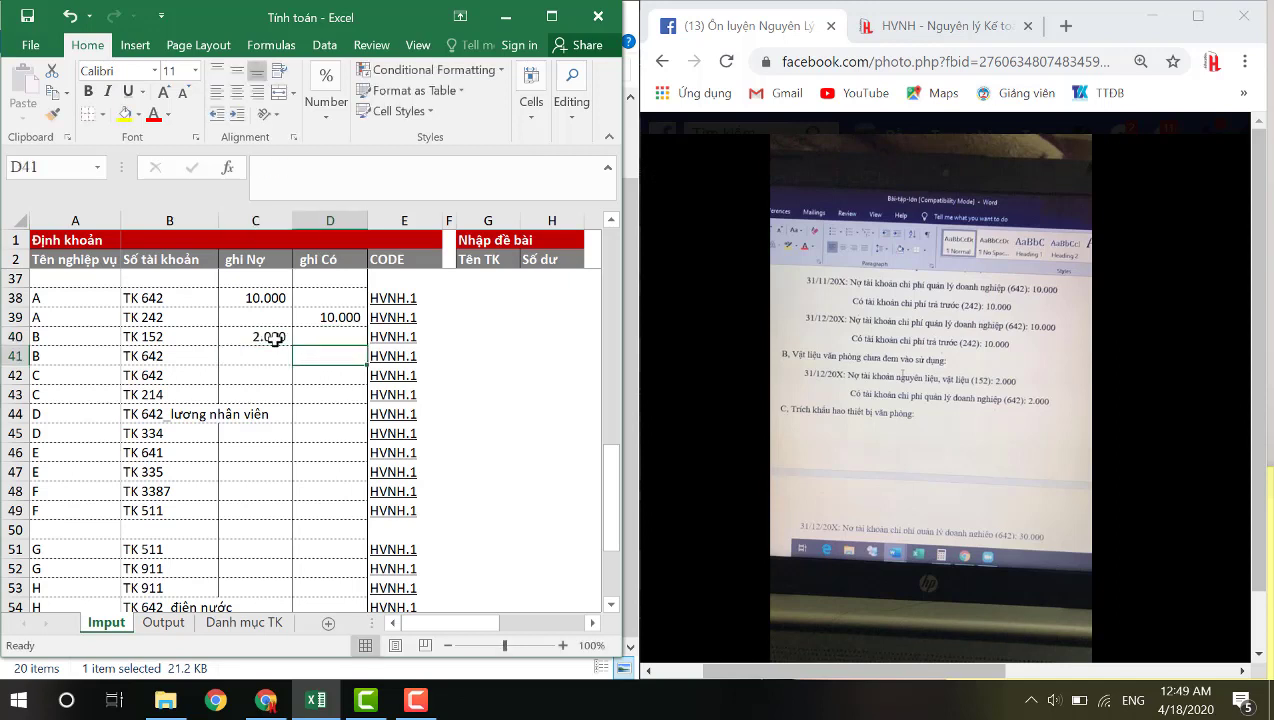
text(2000)
key(Return)
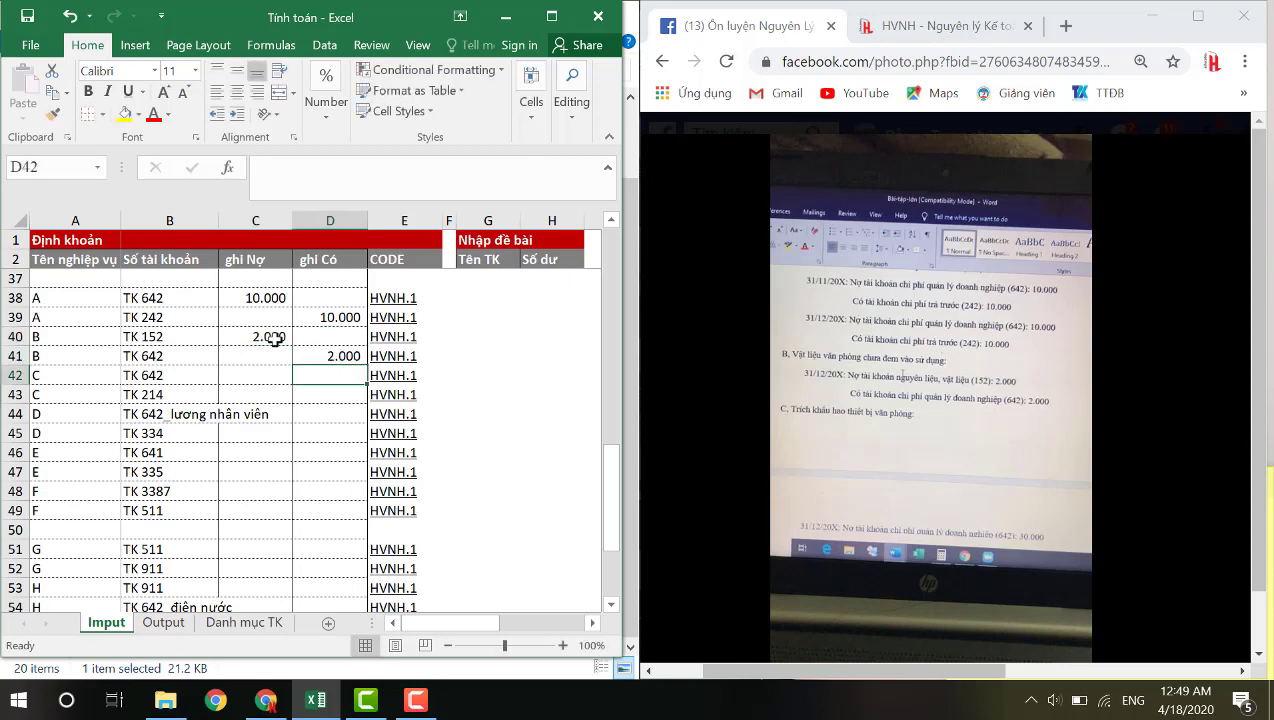
Advance to the next exercise photo and record adjustment C with 30.000 as ghi Nợ for TK 642 and 30.000 as ghi Có for TK 214
key(Left)
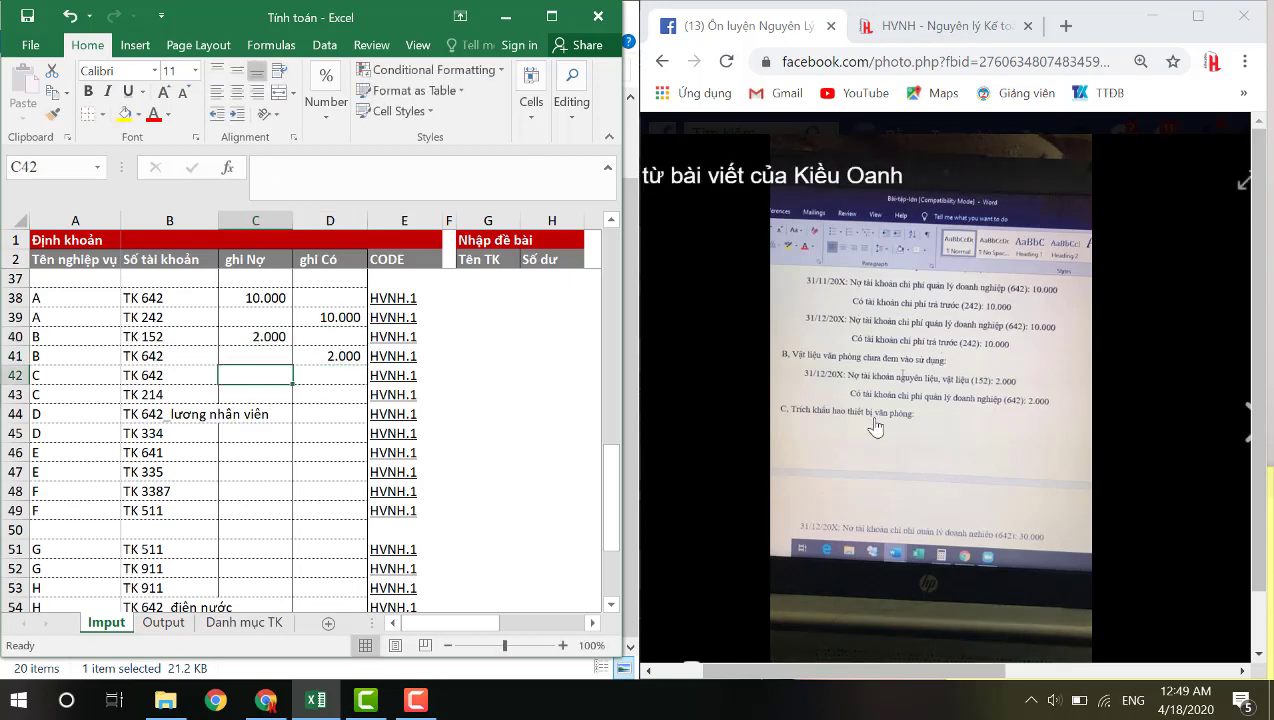
click(1245, 418)
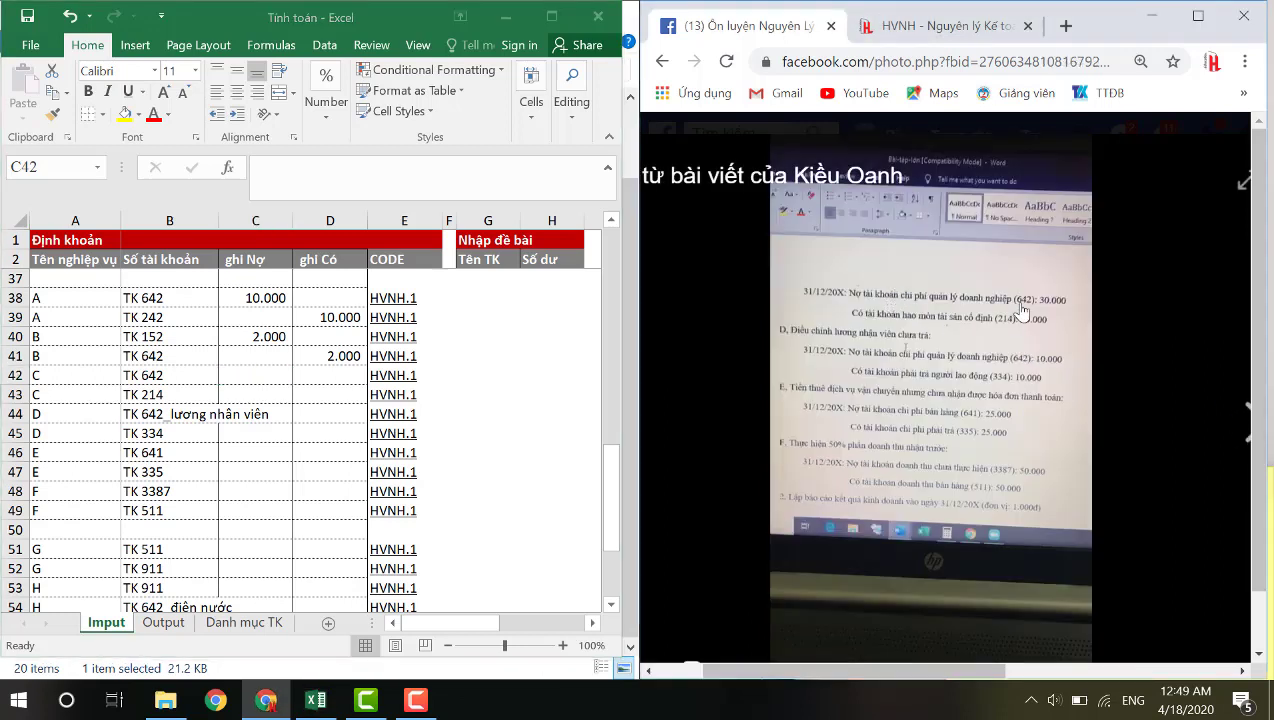
click(249, 382)
text(30000)
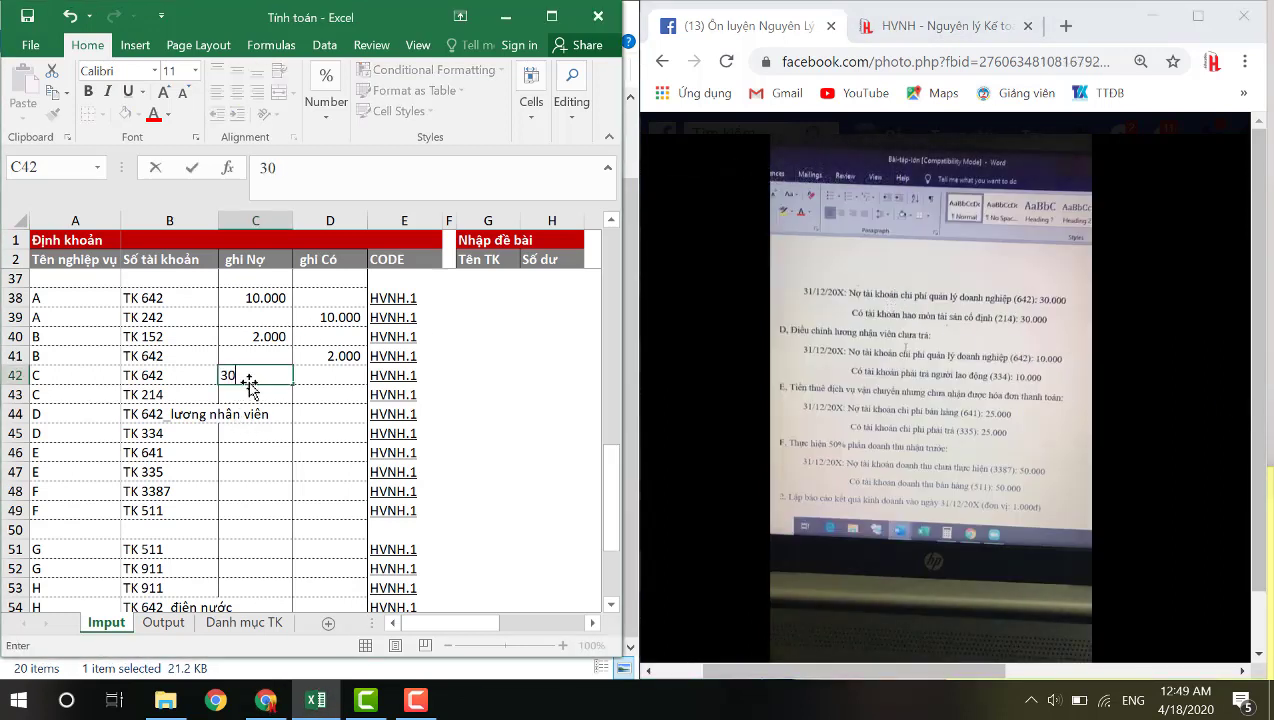
key(Return)
key(Left)
key(Right)
key(Right)
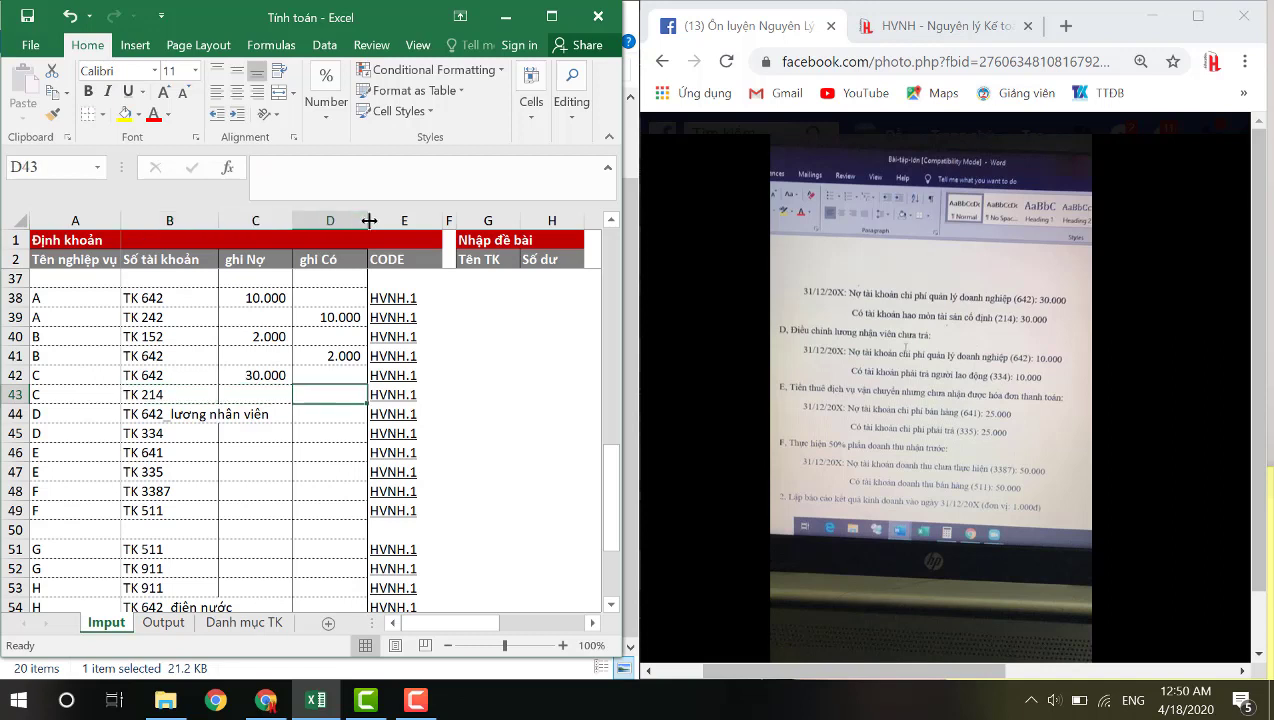
text(30000)
key(Return)
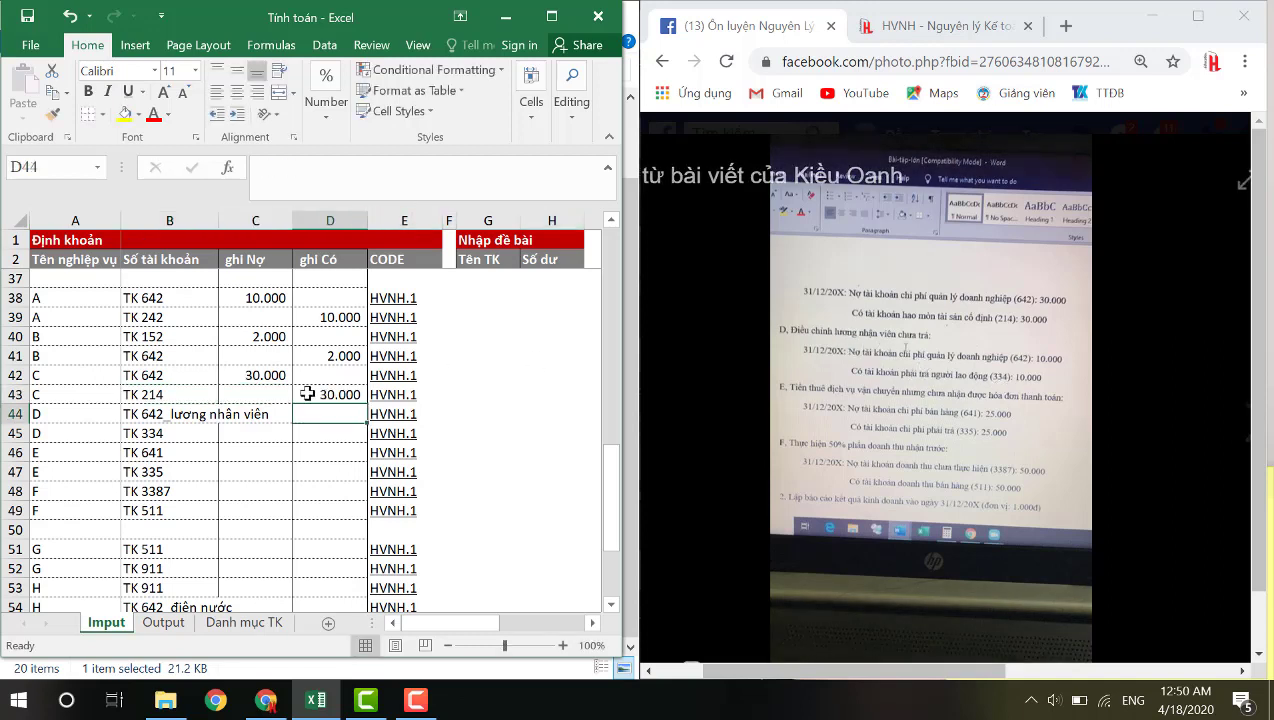
Record adjustment D with 10.000 as ghi Nợ for TK 642_lương nhân viên and 10.000 as ghi Có for TK 334
click(258, 414)
text(10000)
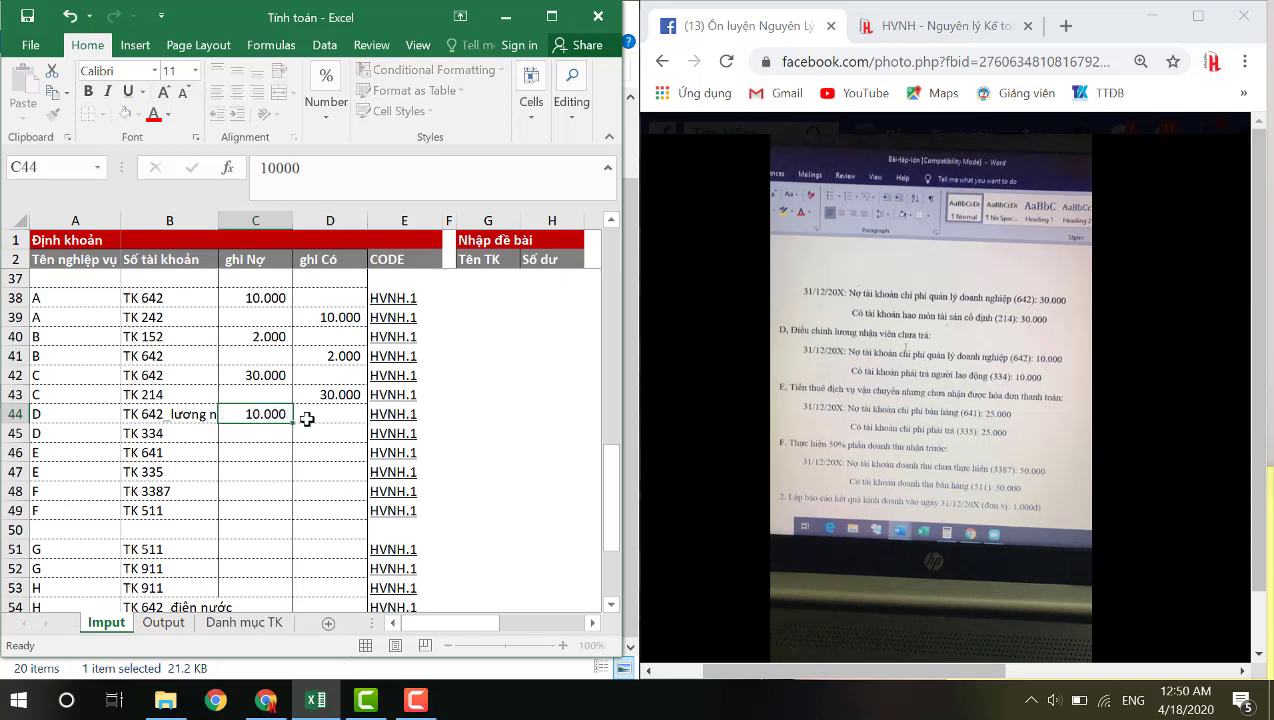
key(Return)
key(Right)
text(10.000)
key(Return)
Record adjustment E with 25.000 as ghi Nợ for TK 641 and 25.000 as ghi Có for TK 335
key(Left)
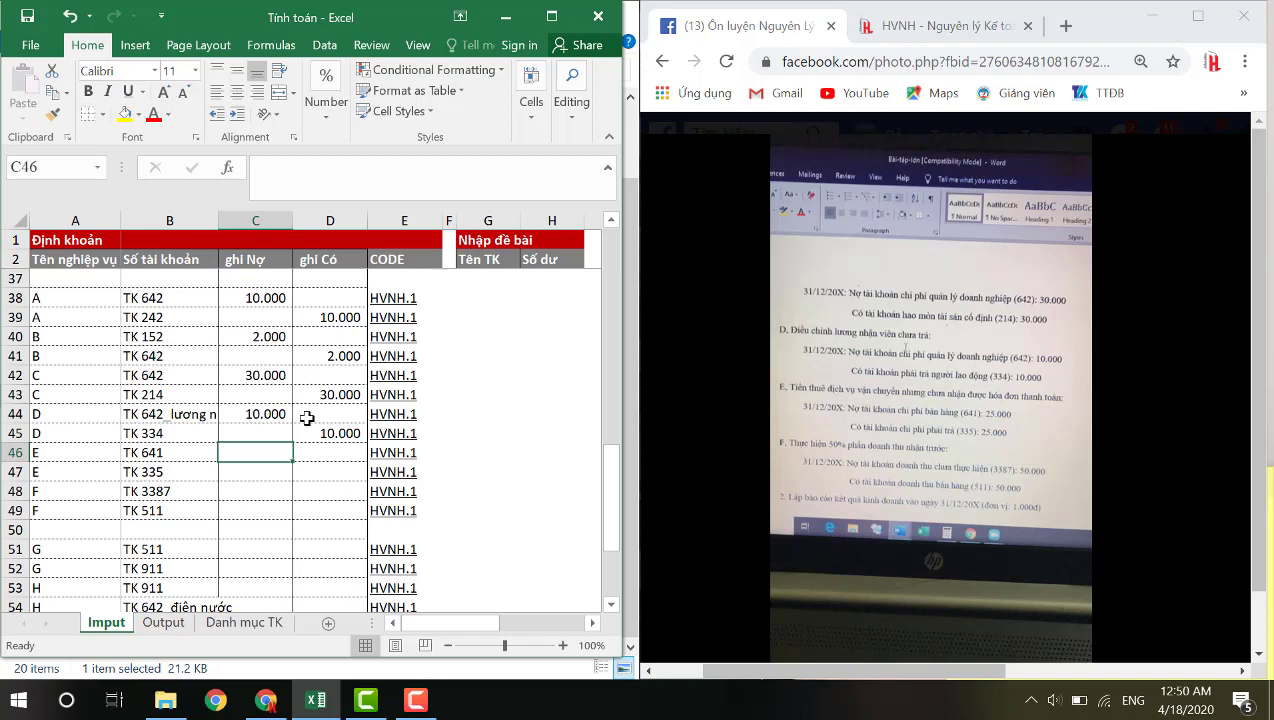
text(25000)
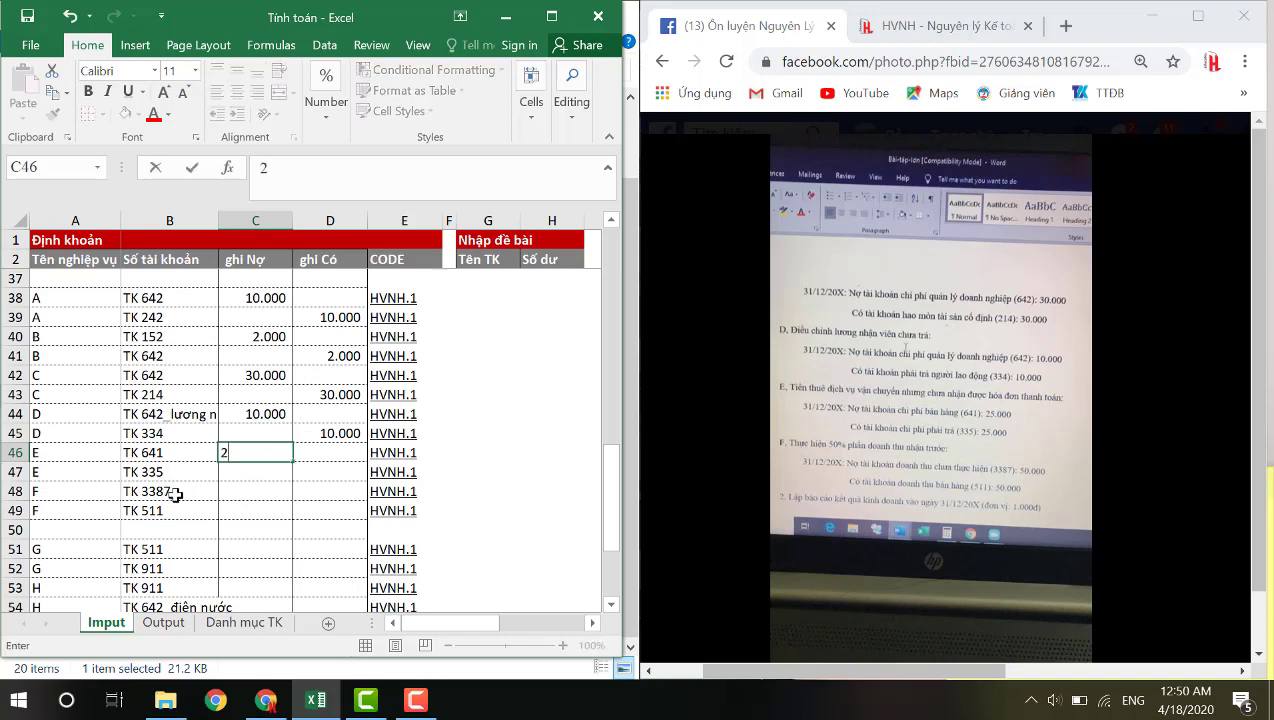
key(Tab)
key(Return)
key(Right)
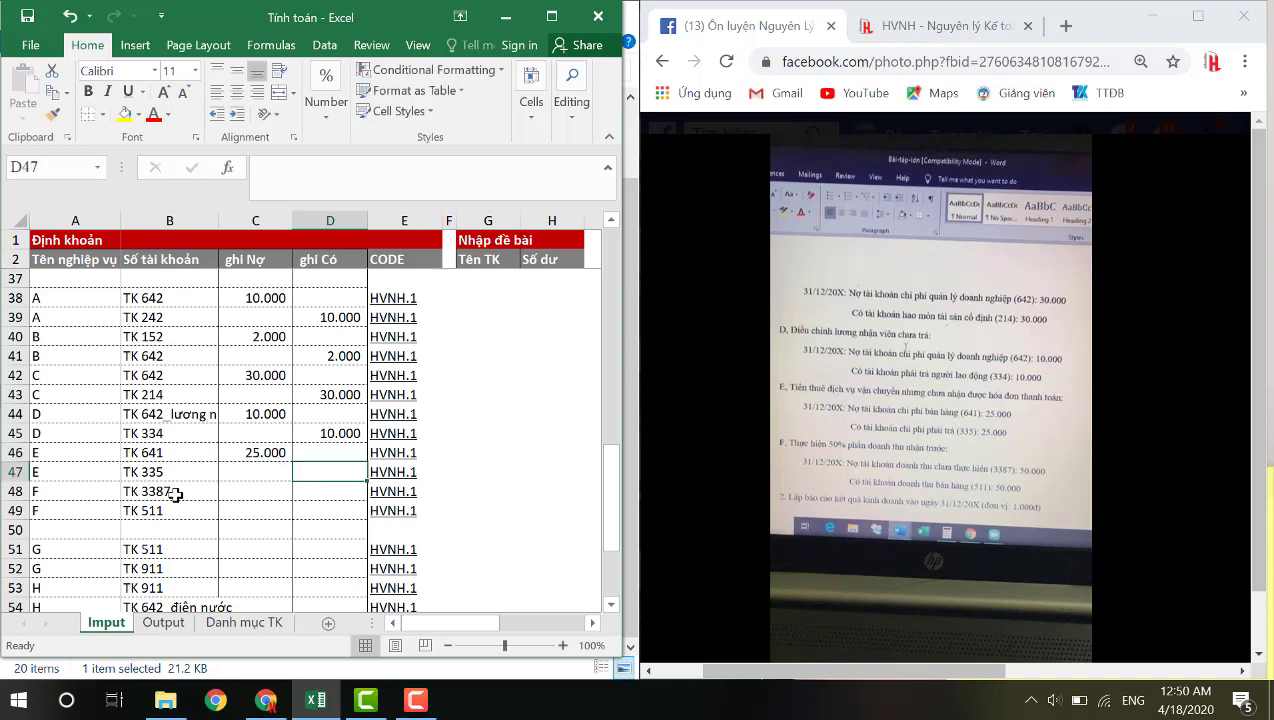
text(250000)
key(Return)
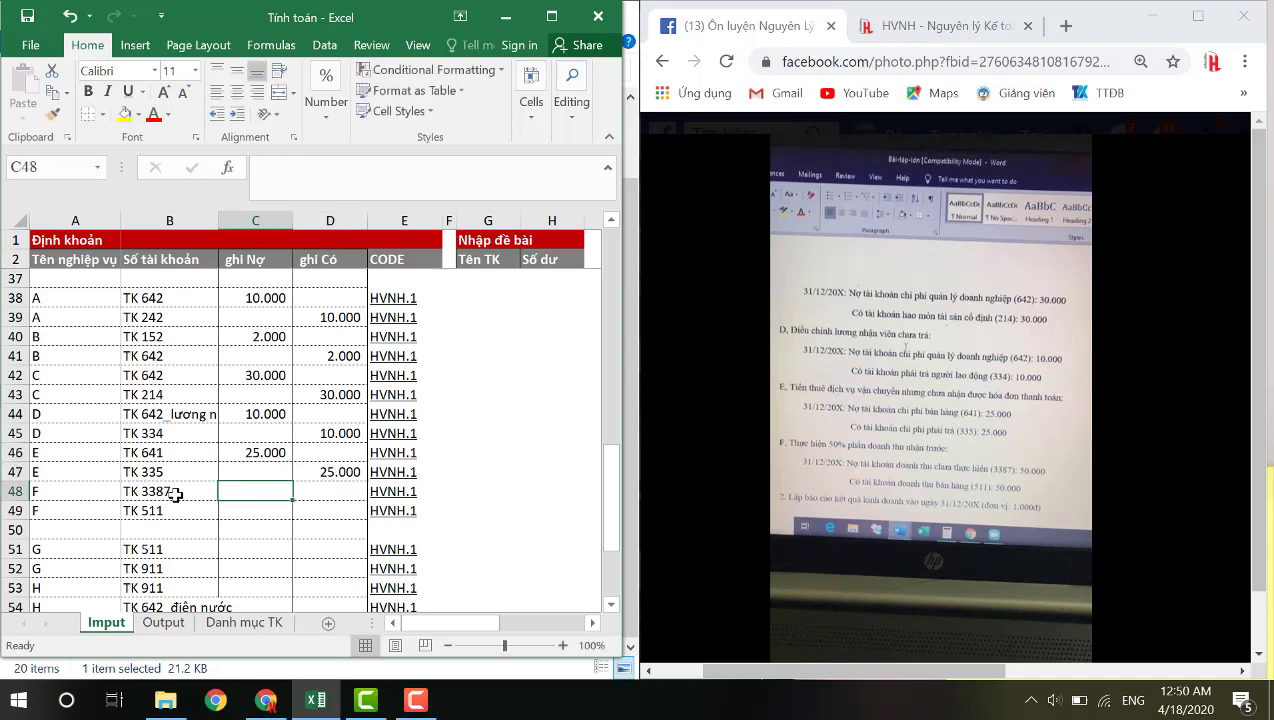
Record adjustment F with 50.000 as ghi Nợ for TK 3387 and 50.000 as ghi Có for TK 511
text(50000)
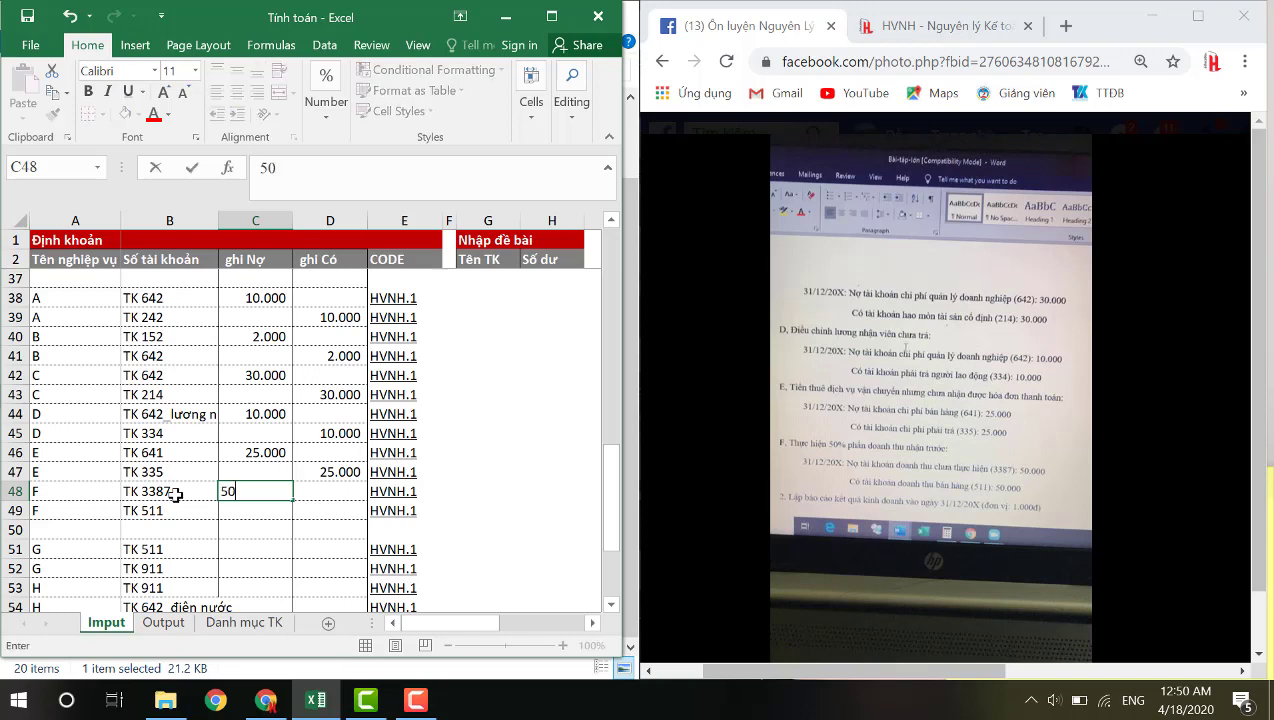
key(Return)
key(Right)
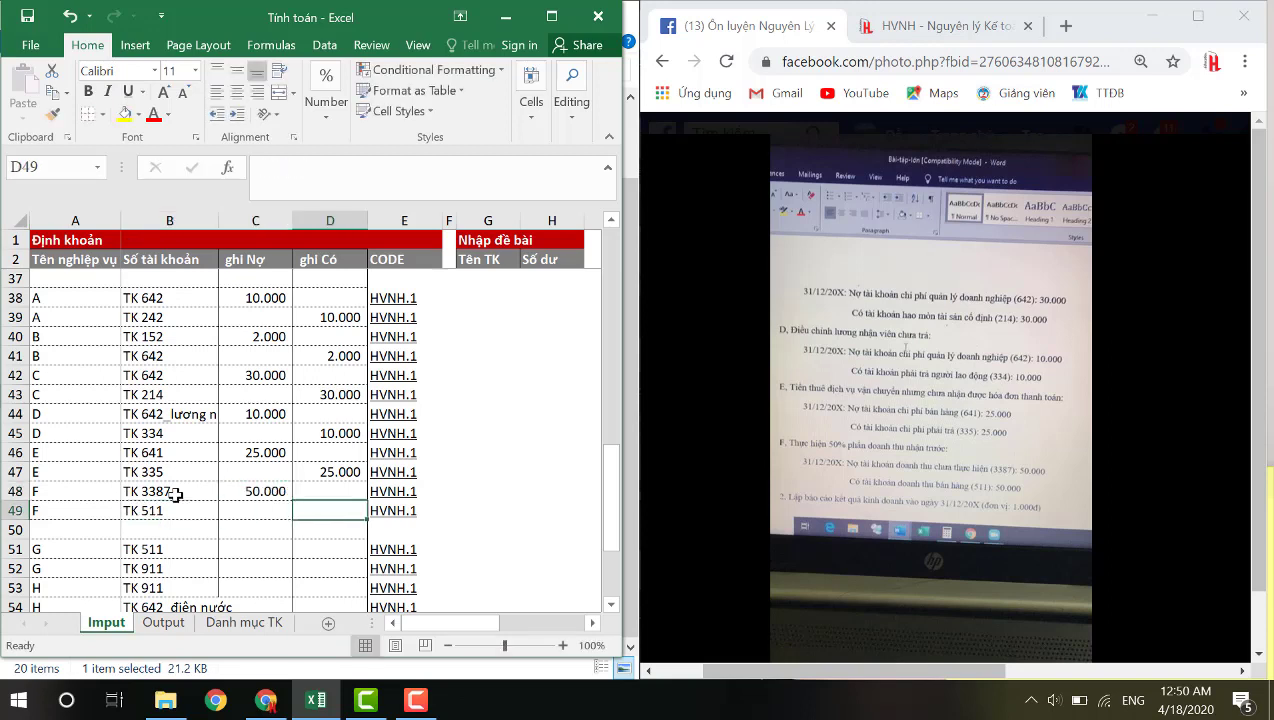
text(50000)
key(Return)
key(Up)
key(Left)
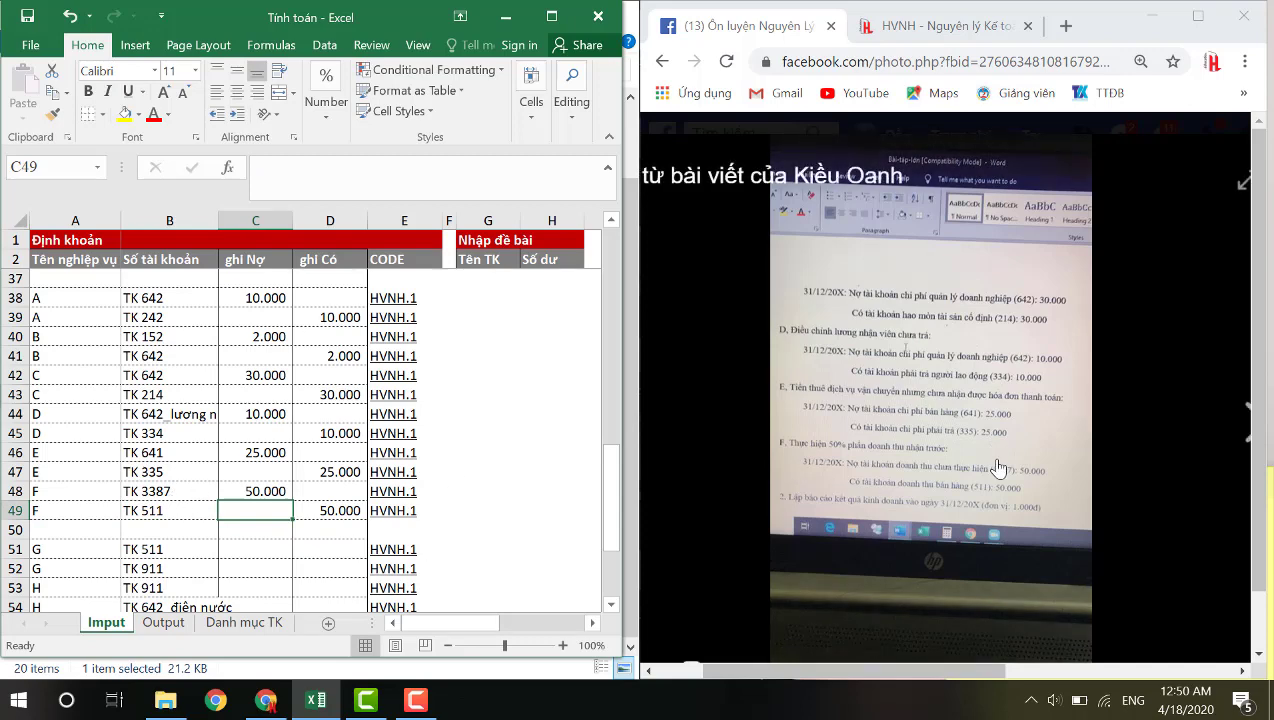
Examine the Ghi Nợ and Ghi Có adjustment columns of the account table on the Output sheet
click(163, 622)
scroll(345, 438, down, 2)
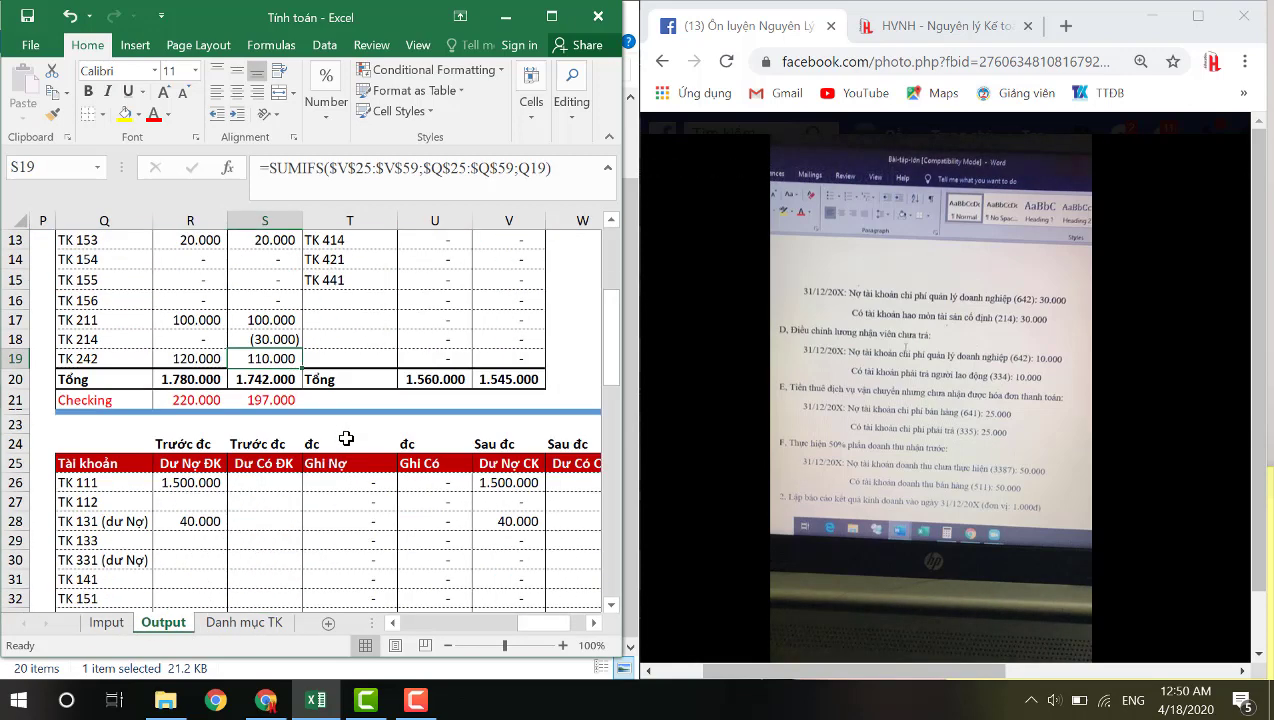
scroll(345, 438, down, 2)
click(350, 364)
drag(340, 325, 440, 383)
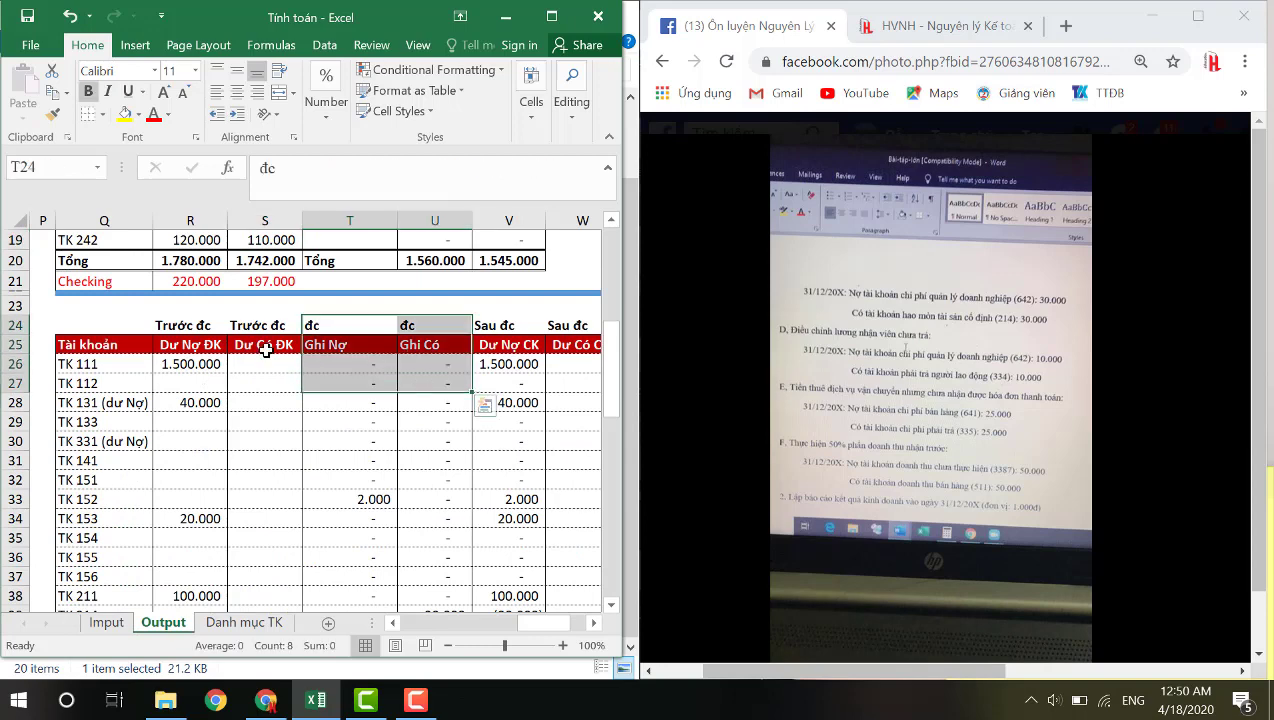
drag(190, 305, 349, 324)
click(377, 328)
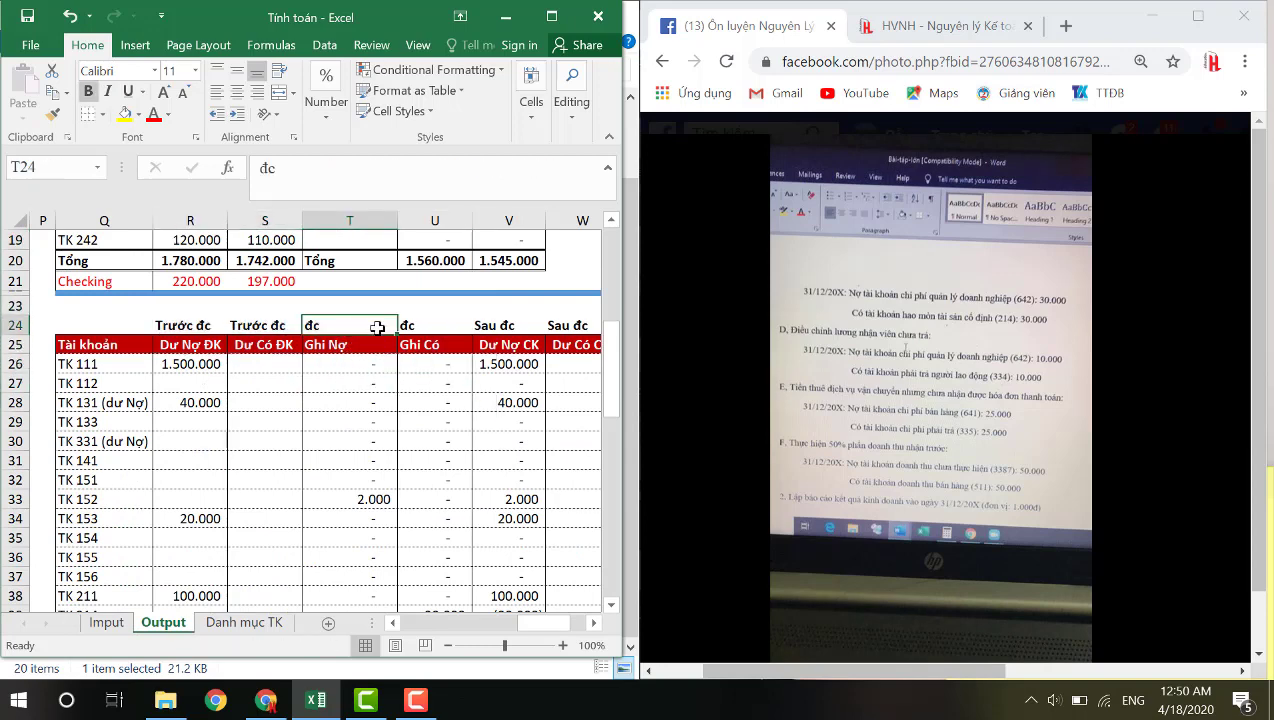
scroll(412, 400, down, 2)
click(390, 394)
click(450, 510)
scroll(450, 500, down, 2)
click(445, 530)
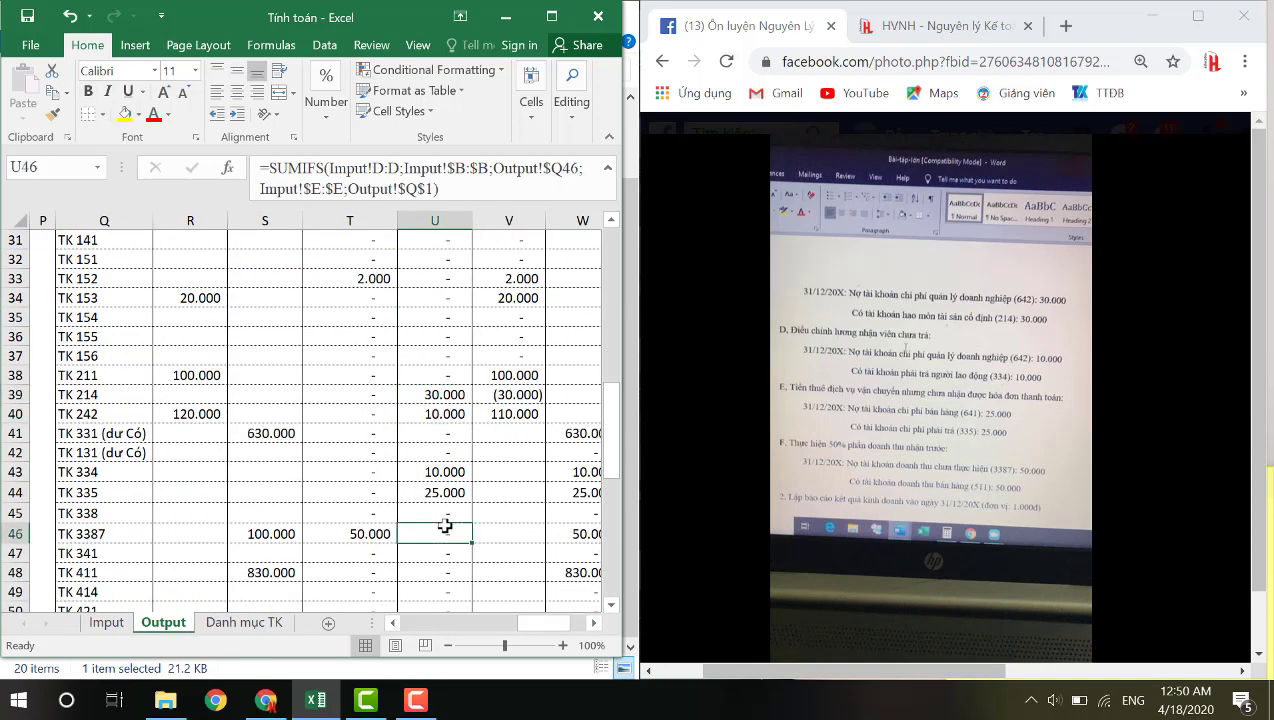
Compare the Tổng row's debit and credit totals for the adjustment columns and the Sau đc closing balances
scroll(445, 527, down, 5)
scroll(441, 526, up, 1)
click(375, 553)
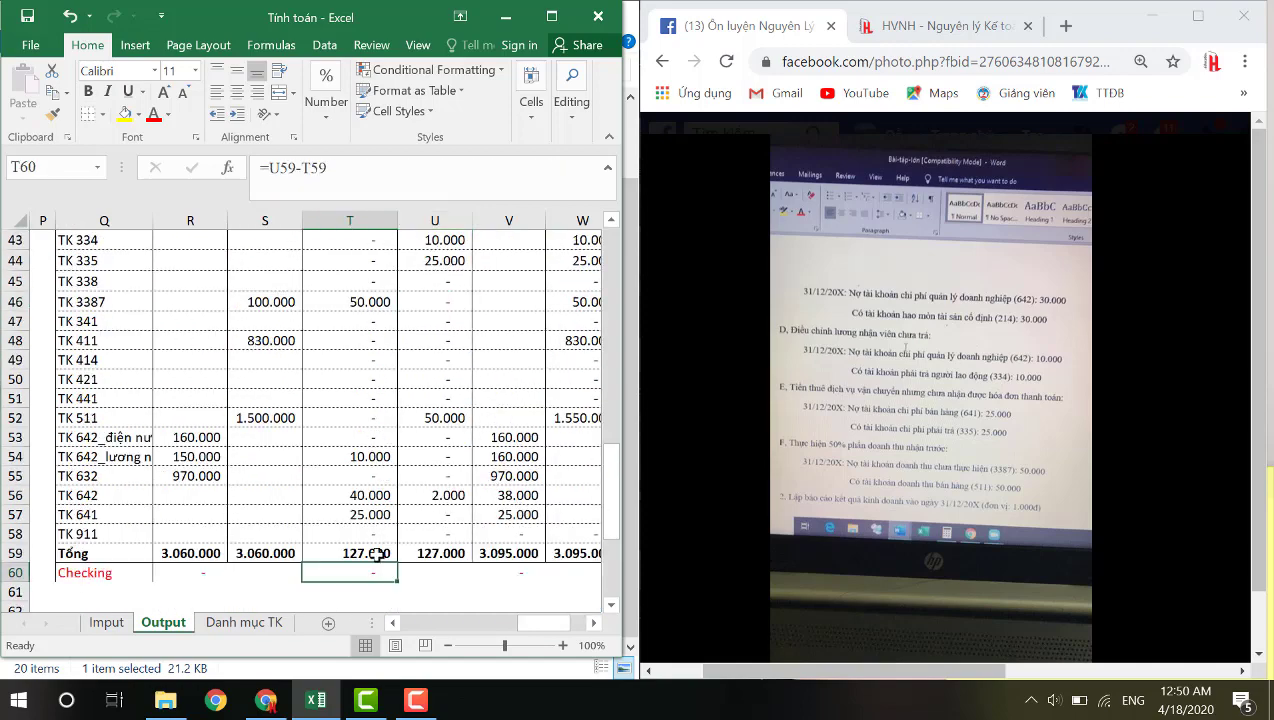
click(428, 551)
click(368, 556)
scroll(375, 555, up, 5)
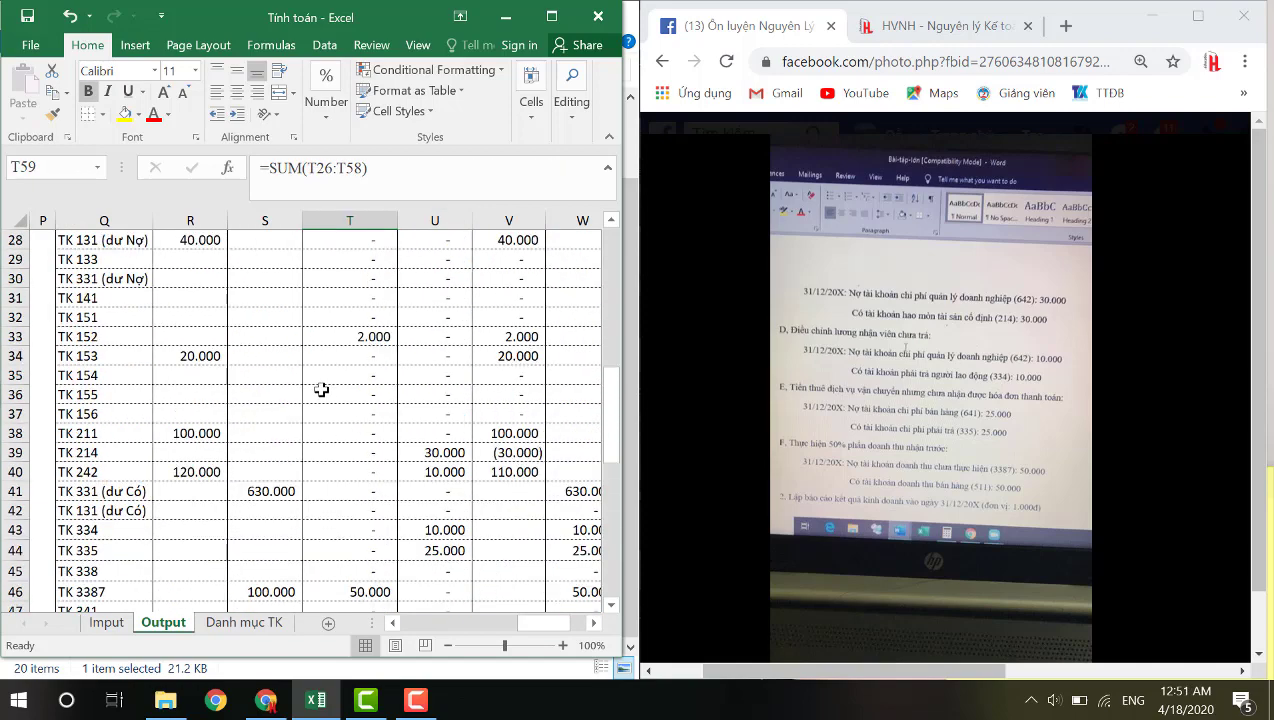
scroll(370, 503, down, 4)
scroll(365, 527, down, 1)
click(506, 558)
key(Right)
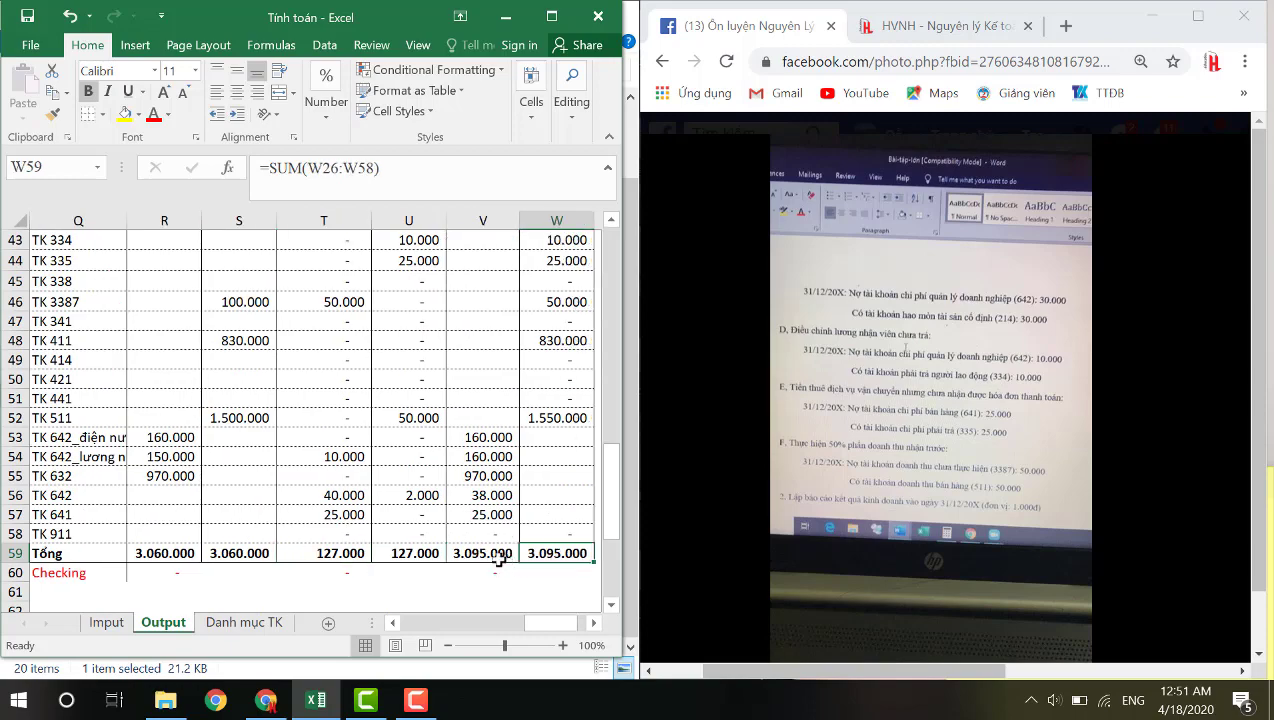
Inspect the Checking, Tổng and TK 111 formulas in the balance sheet's Sau đc column against the account table below
scroll(125, 492, up, 12)
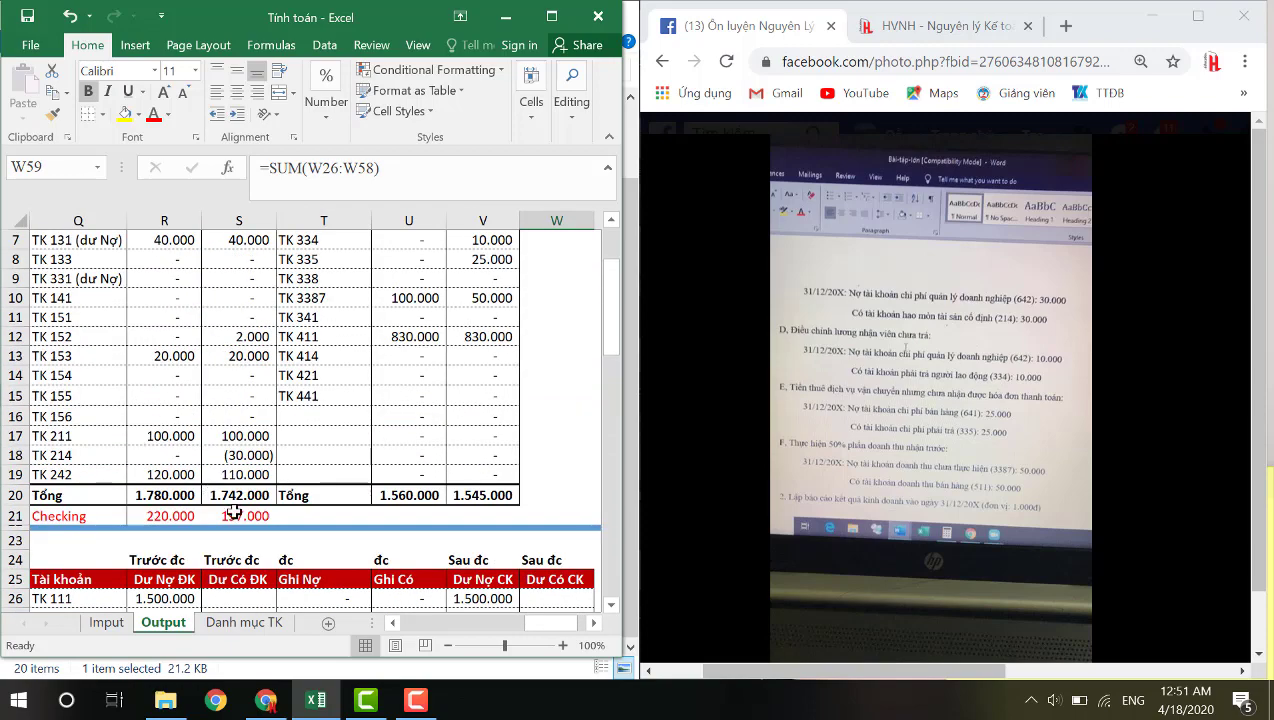
click(233, 512)
scroll(229, 500, up, 2)
scroll(229, 500, down, 2)
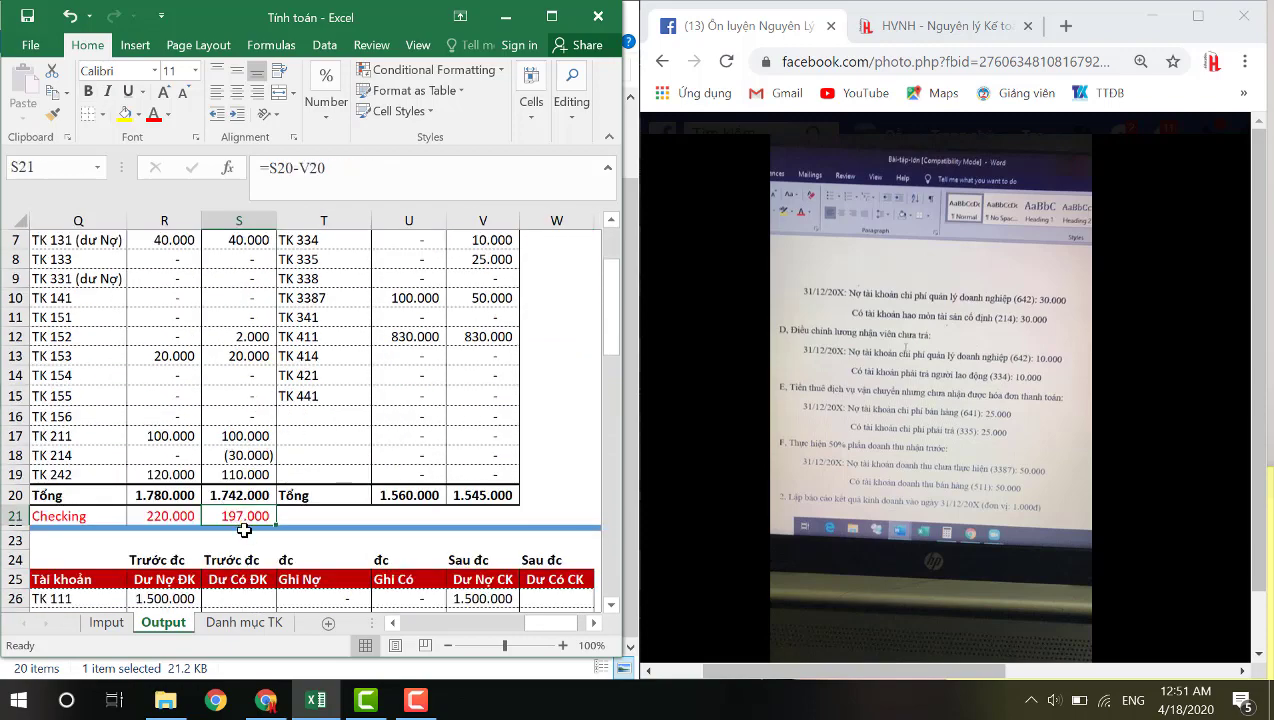
click(250, 494)
scroll(250, 494, up, 2)
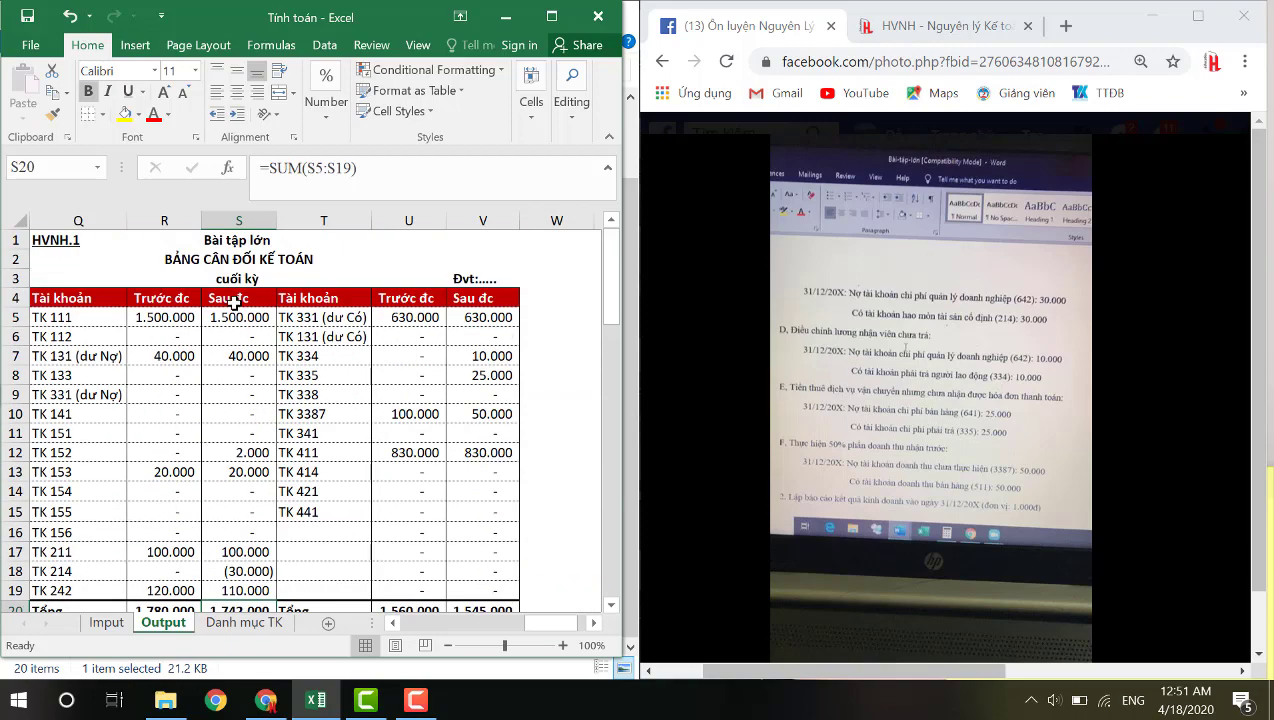
click(238, 318)
scroll(240, 346, down, 6)
scroll(145, 378, up, 4)
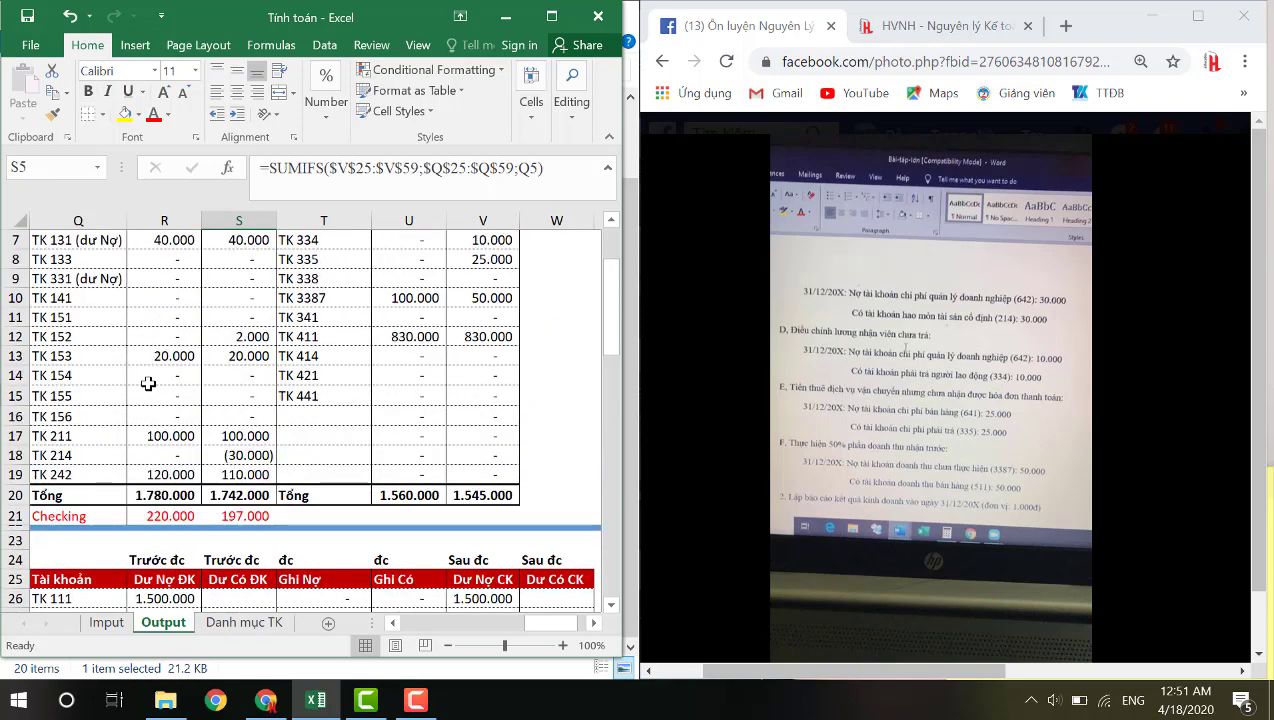
scroll(155, 443, down, 2)
scroll(280, 492, down, 4)
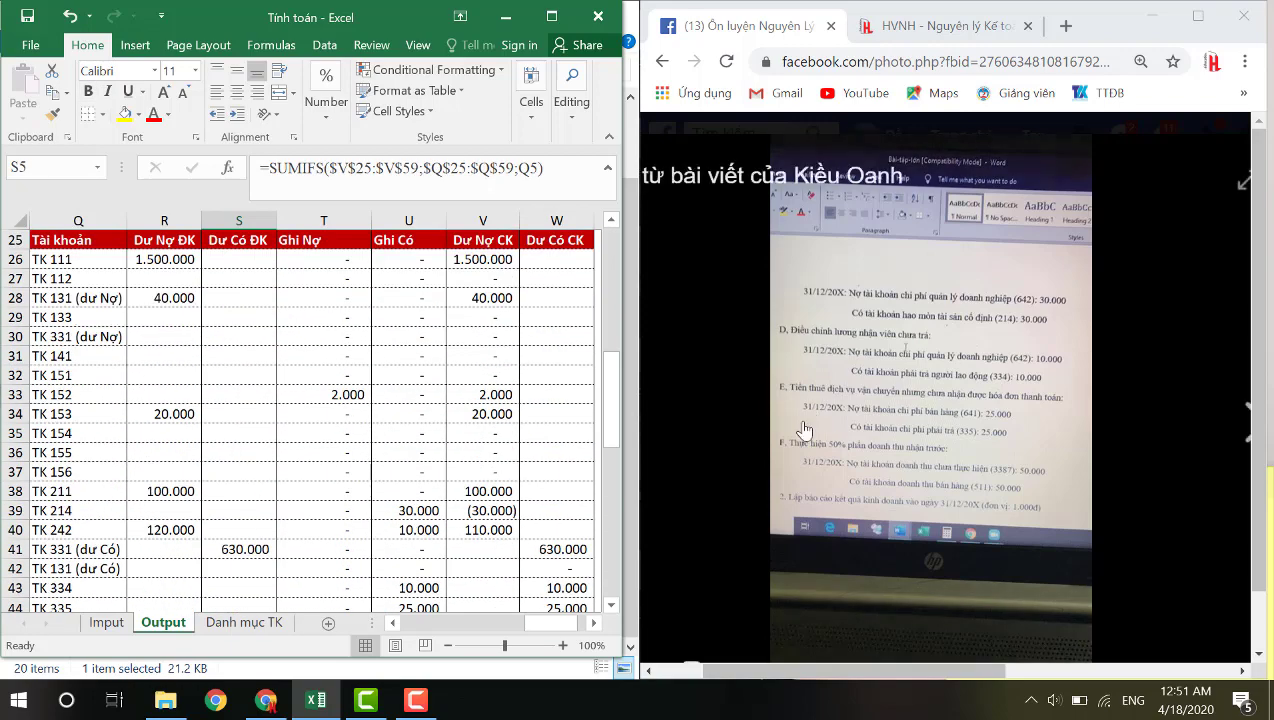
Compare both Sau đc columns of the balance sheet, their Tổng values and the Checking difference
scroll(255, 467, up, 6)
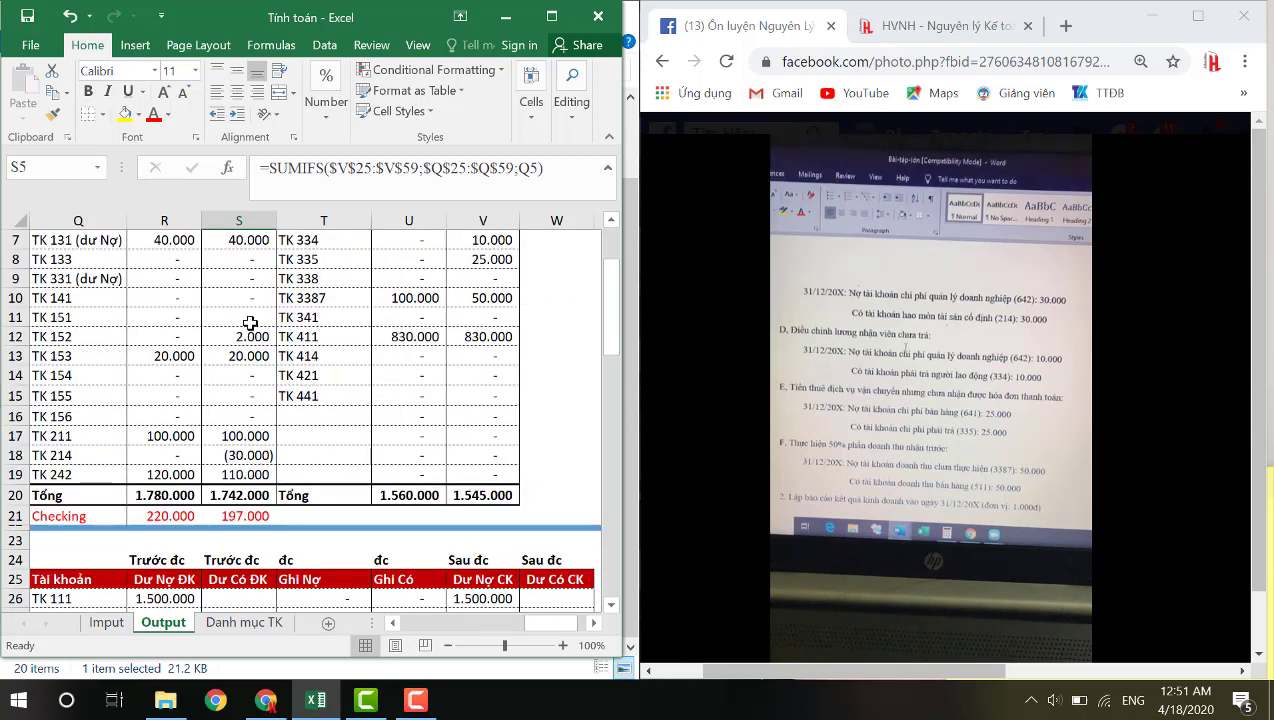
scroll(250, 323, up, 2)
scroll(489, 401, down, 2)
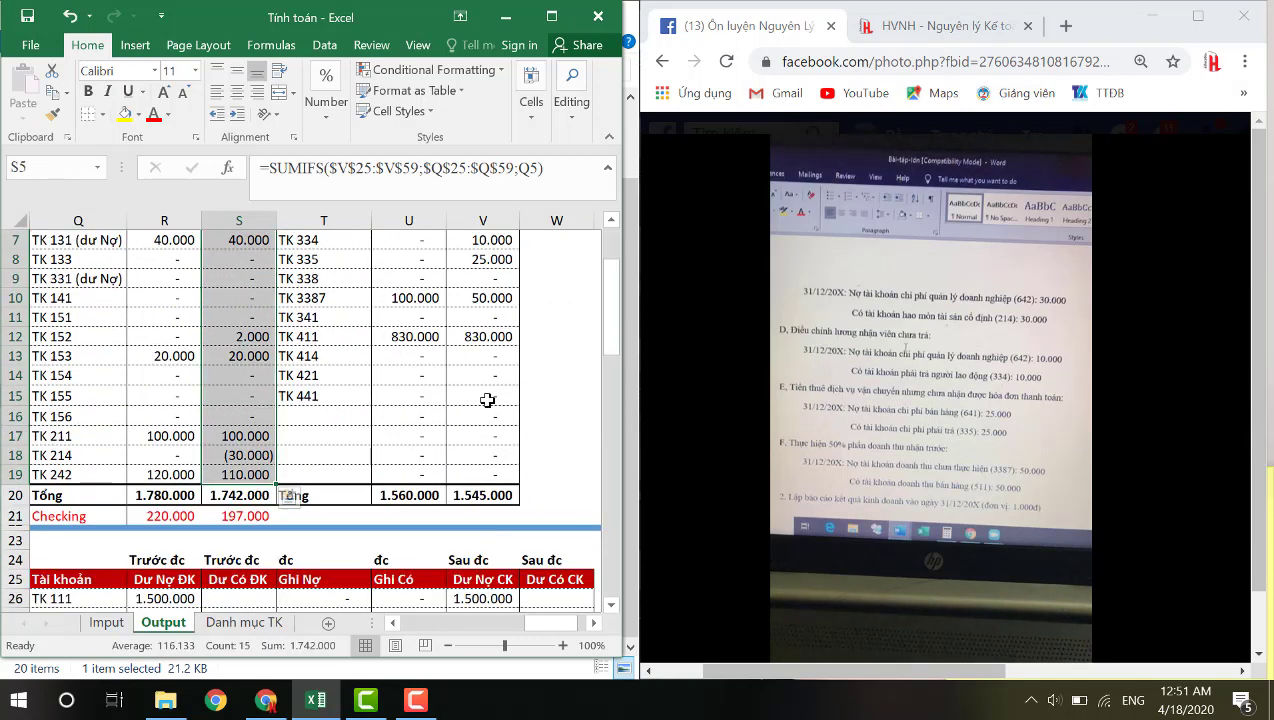
drag(489, 259, 510, 475)
click(239, 495)
click(236, 524)
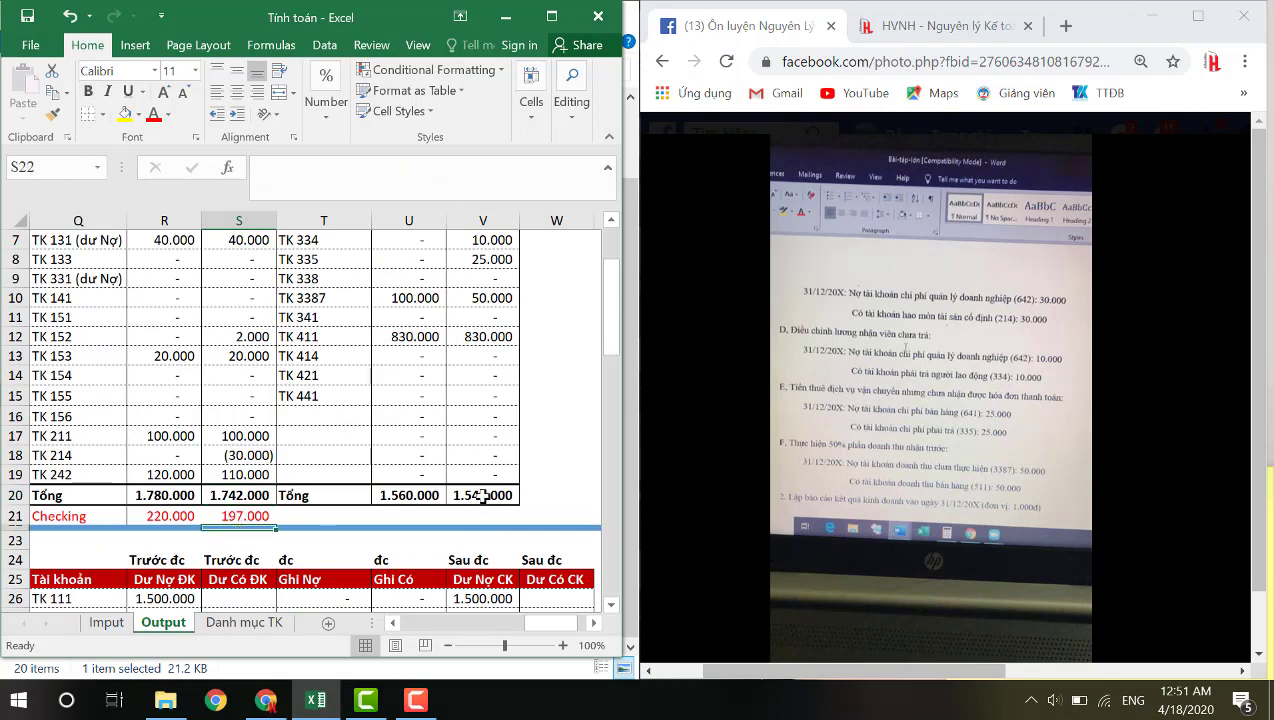
click(480, 495)
click(260, 510)
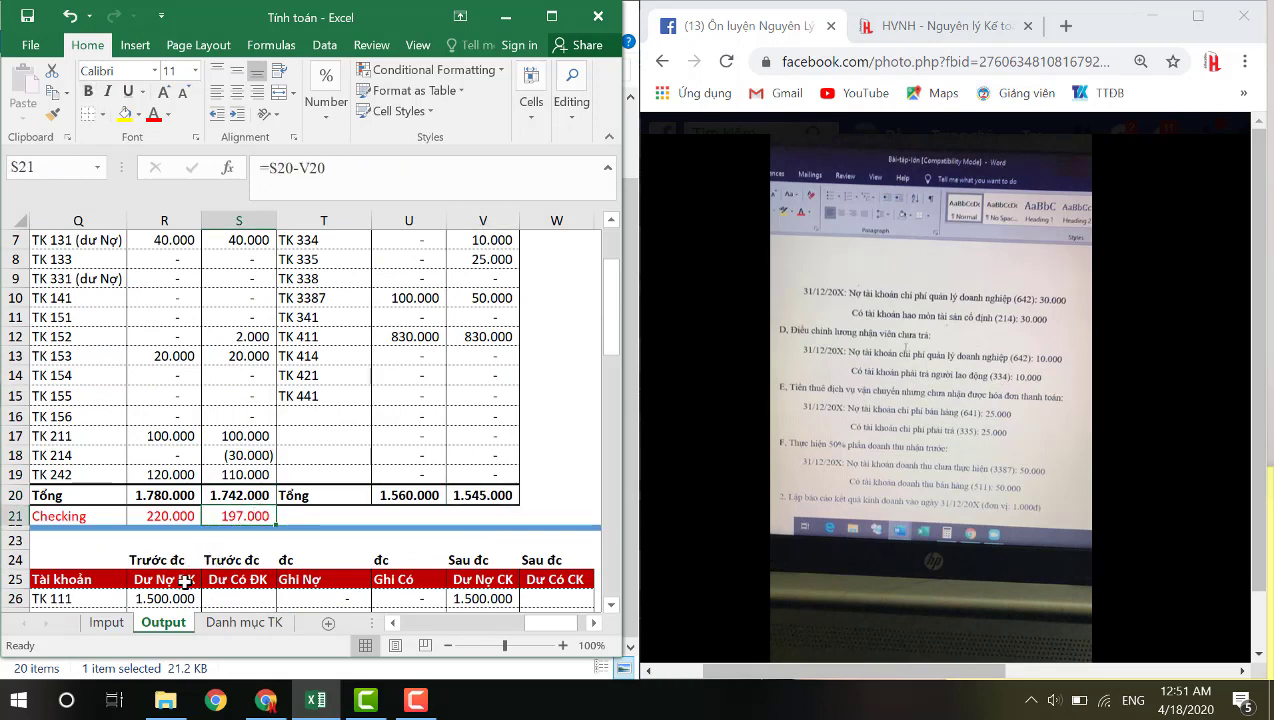
Copy TK 511's closing credit balance from the Sau đc column of the Output account table
click(108, 623)
scroll(187, 534, down, 3)
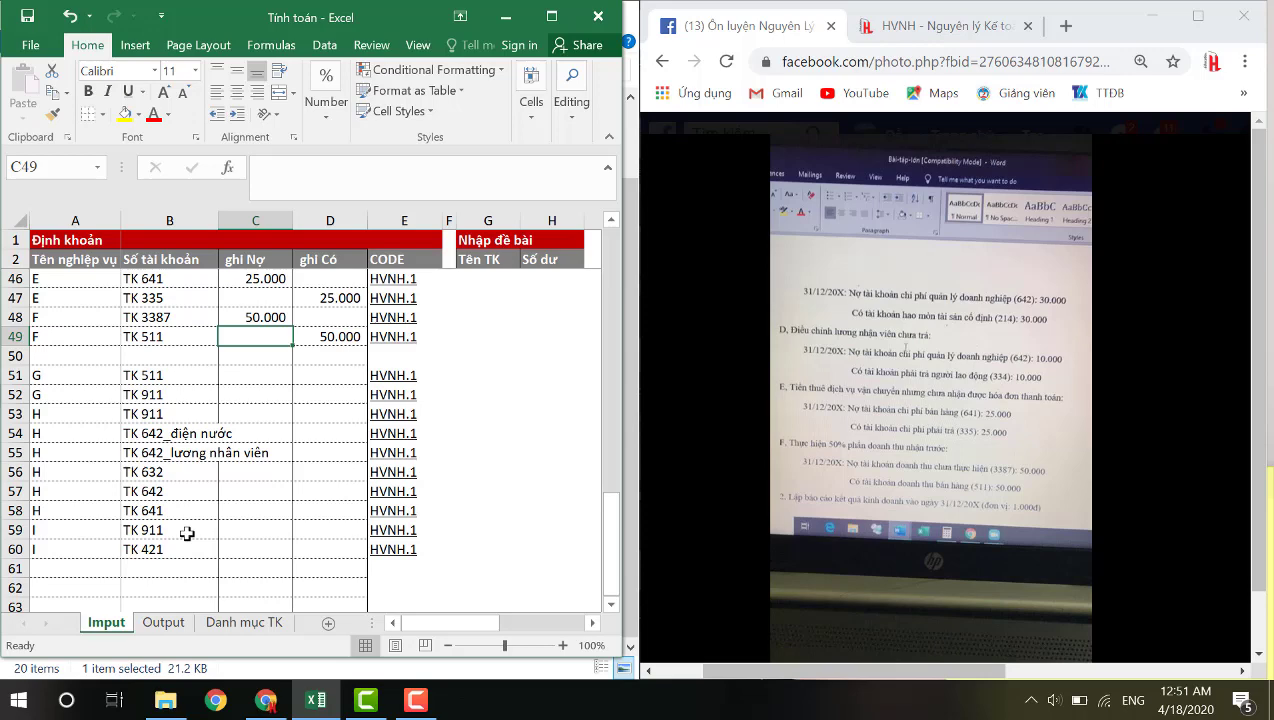
click(269, 374)
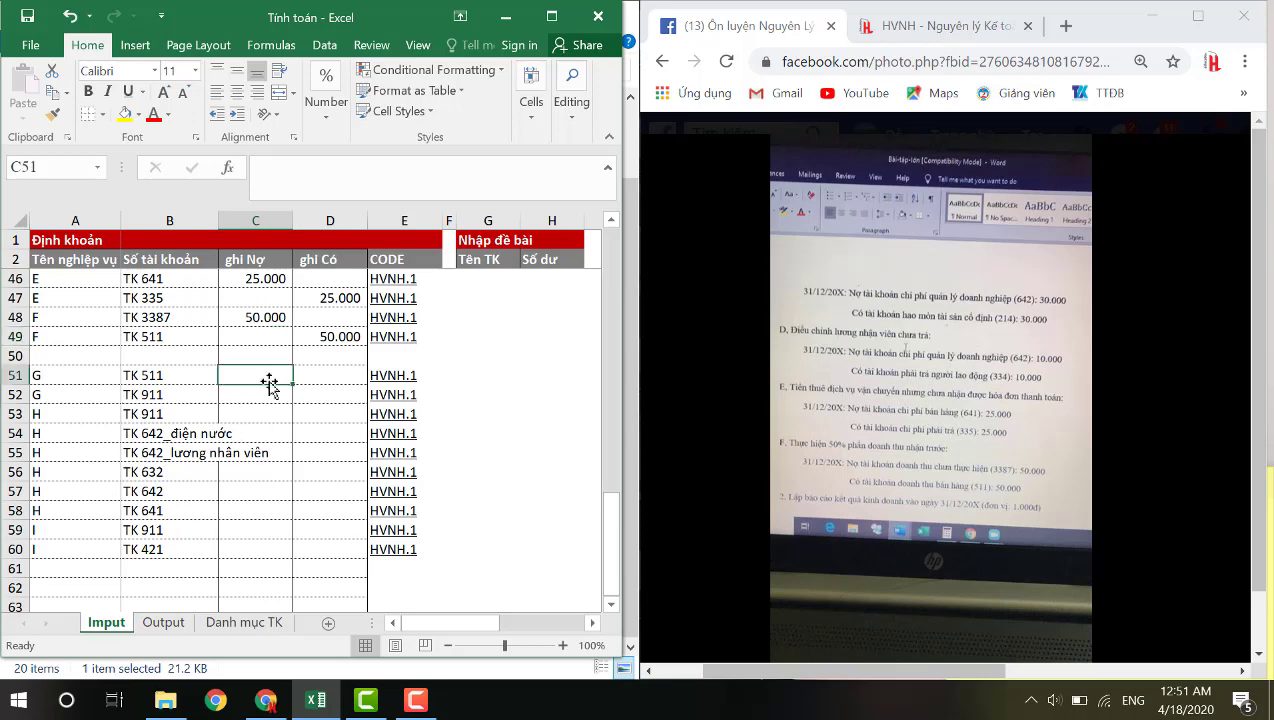
click(163, 622)
scroll(415, 532, down, 6)
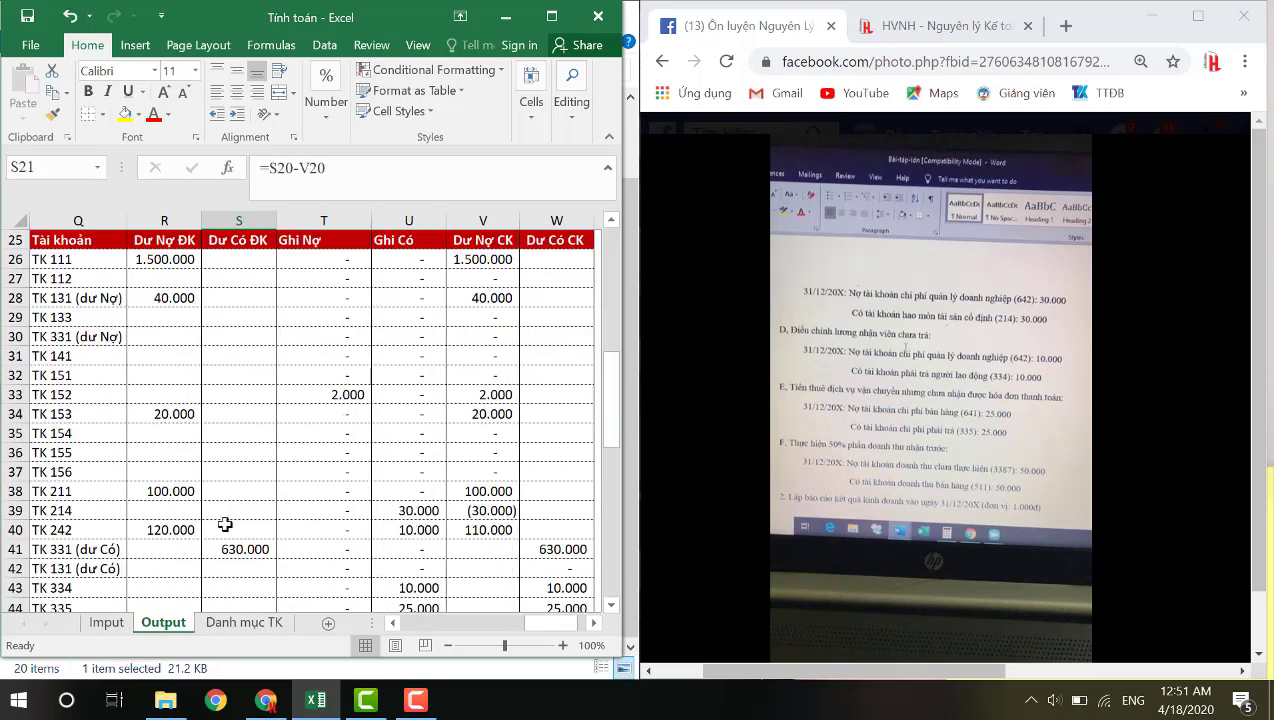
scroll(91, 500, down, 4)
click(77, 535)
key(Right)
key(Right)
key(Right)
key(Right)
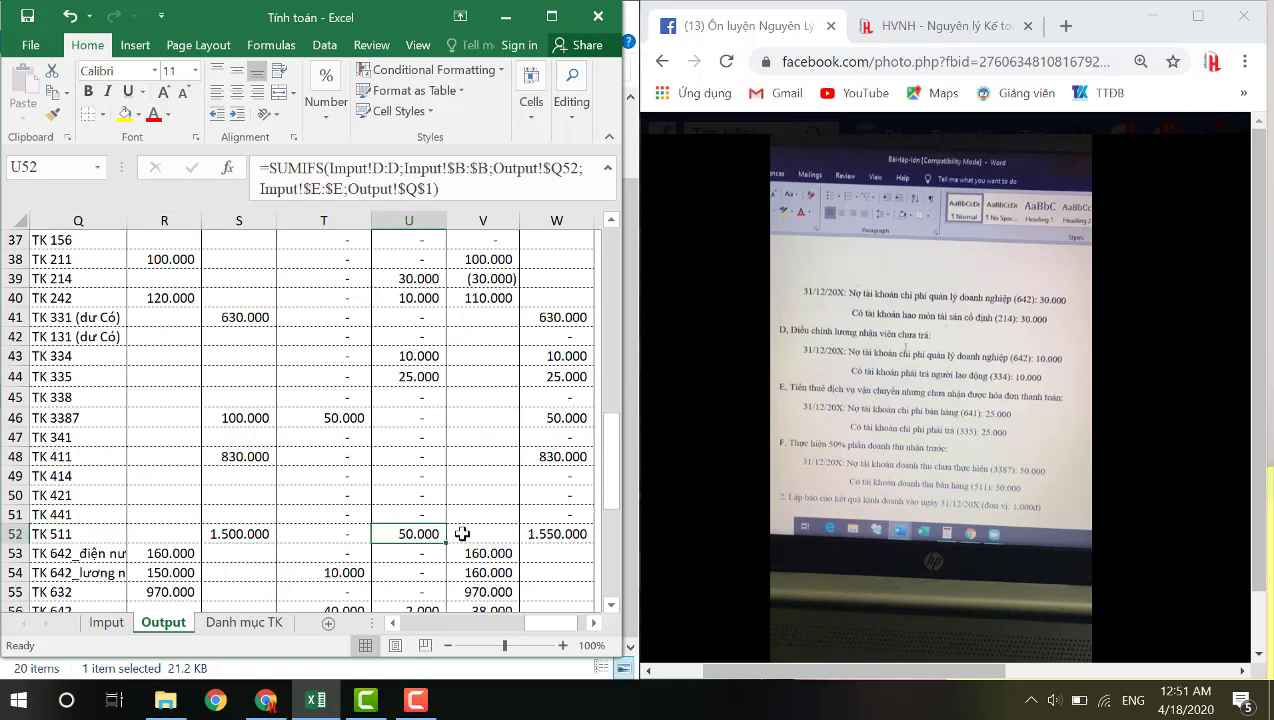
key(Right)
key(Right)
key(ctrl+c)
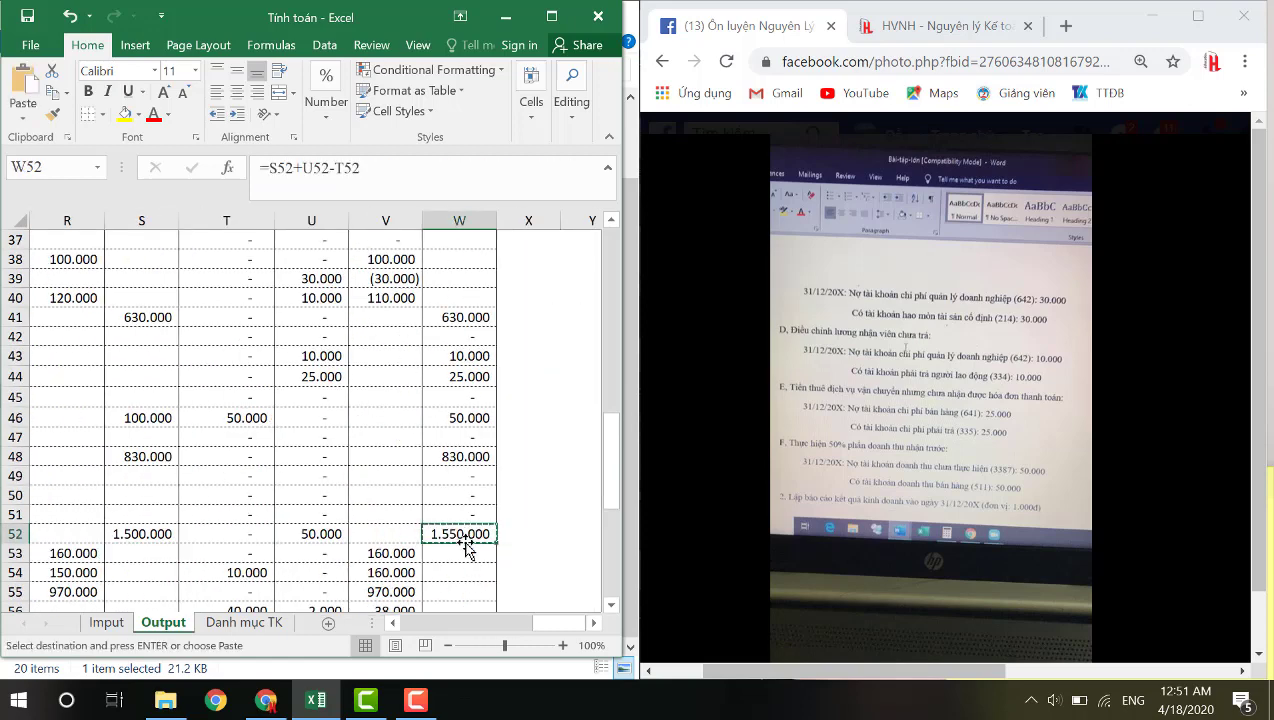
Paste the copied balance as the value 1.550.000 into the ghi Nợ cell of entry G's TK 511 line on the Imput sheet
click(106, 622)
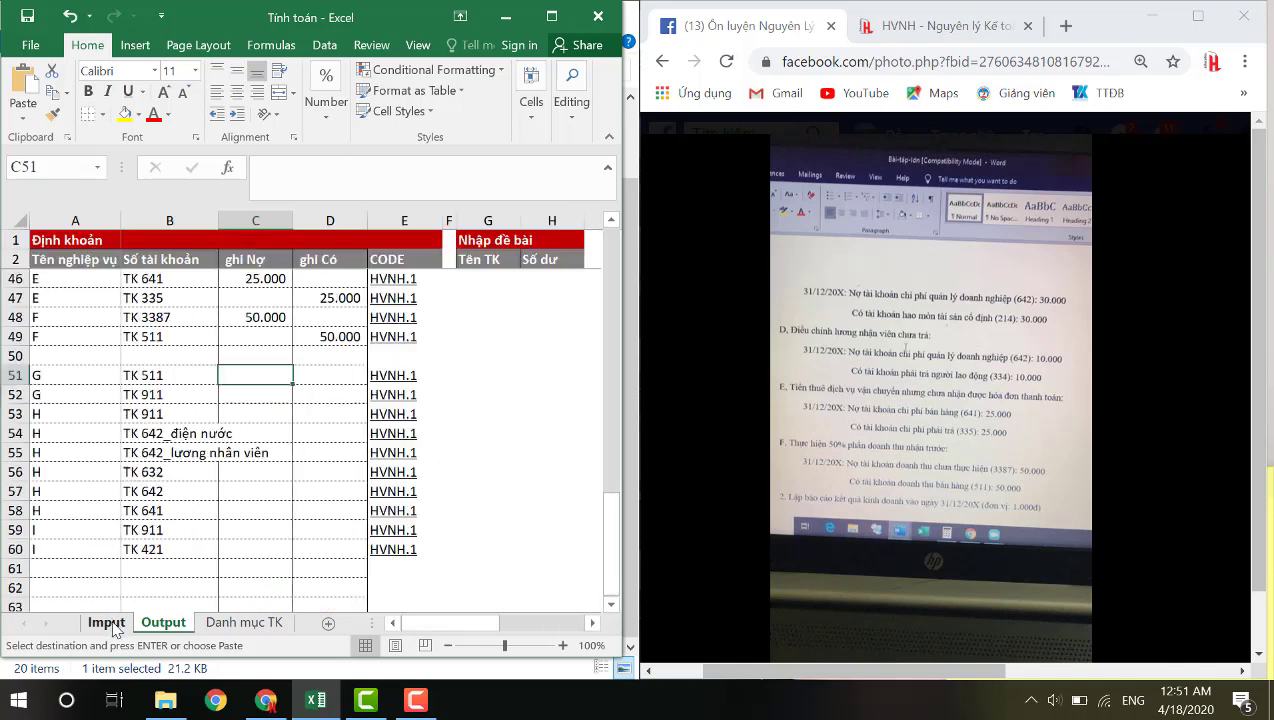
right_click(233, 375)
click(344, 346)
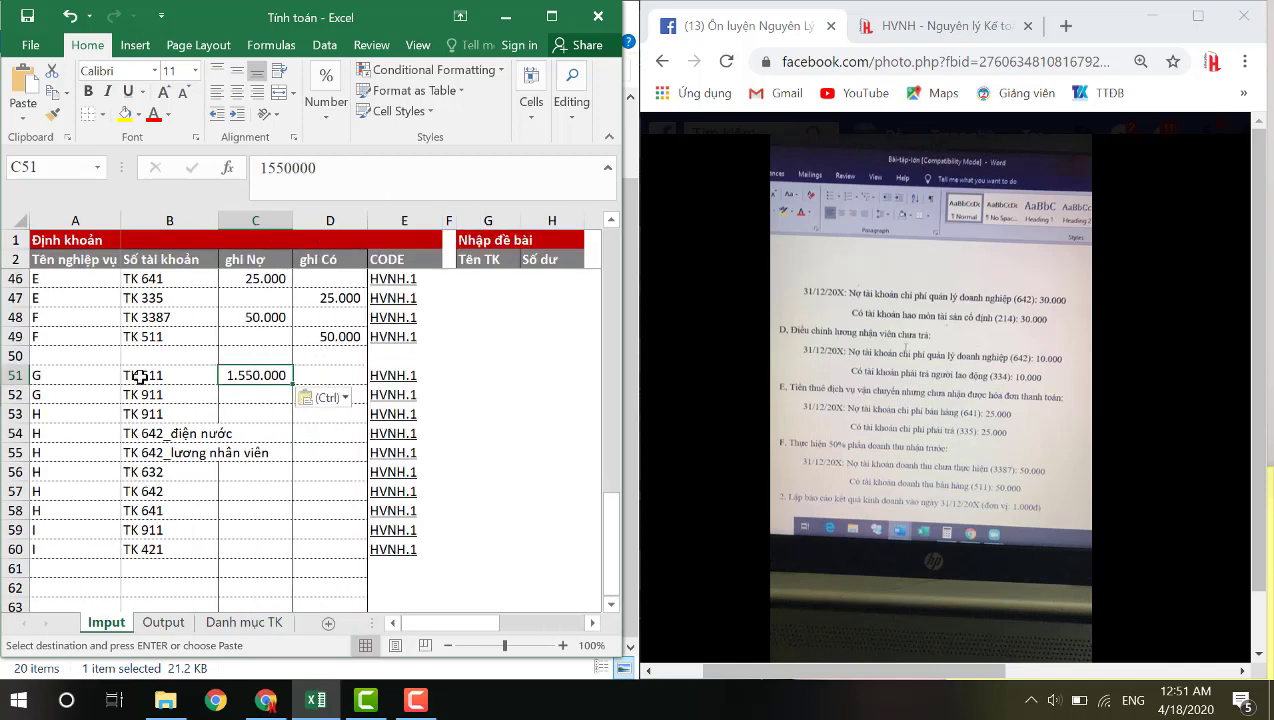
key(Down)
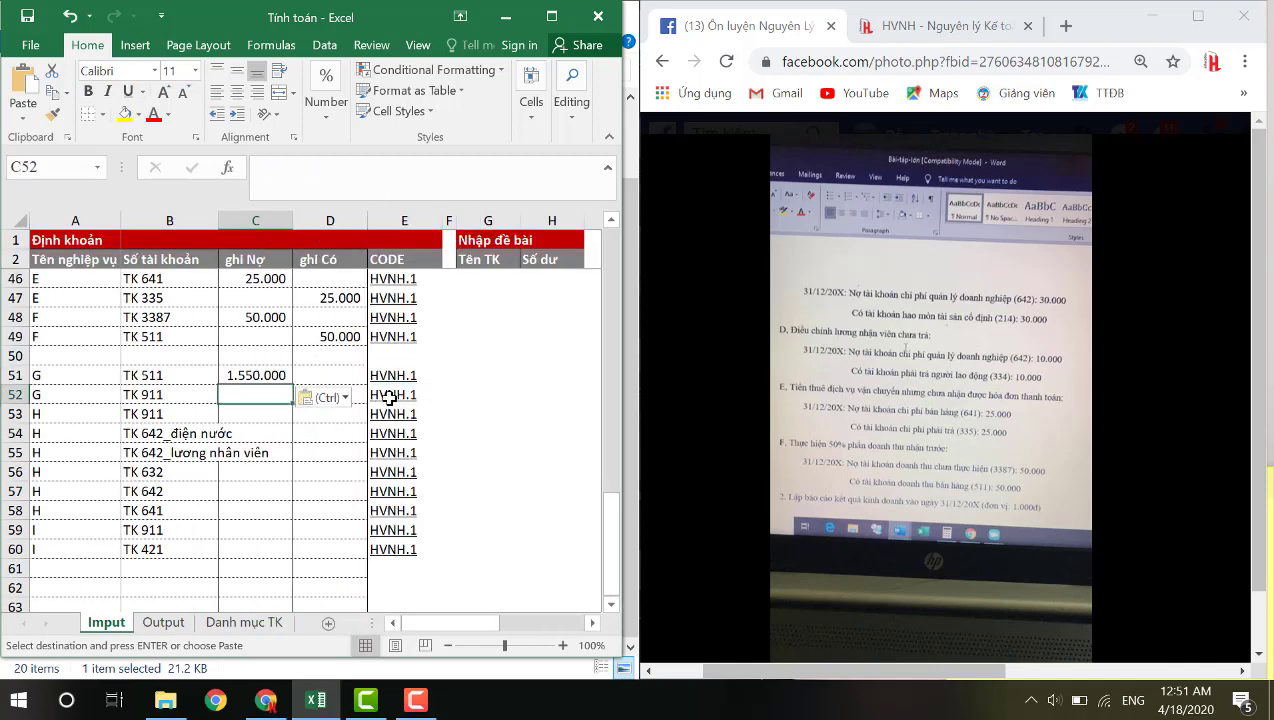
key(Right)
key(ctrl+v)
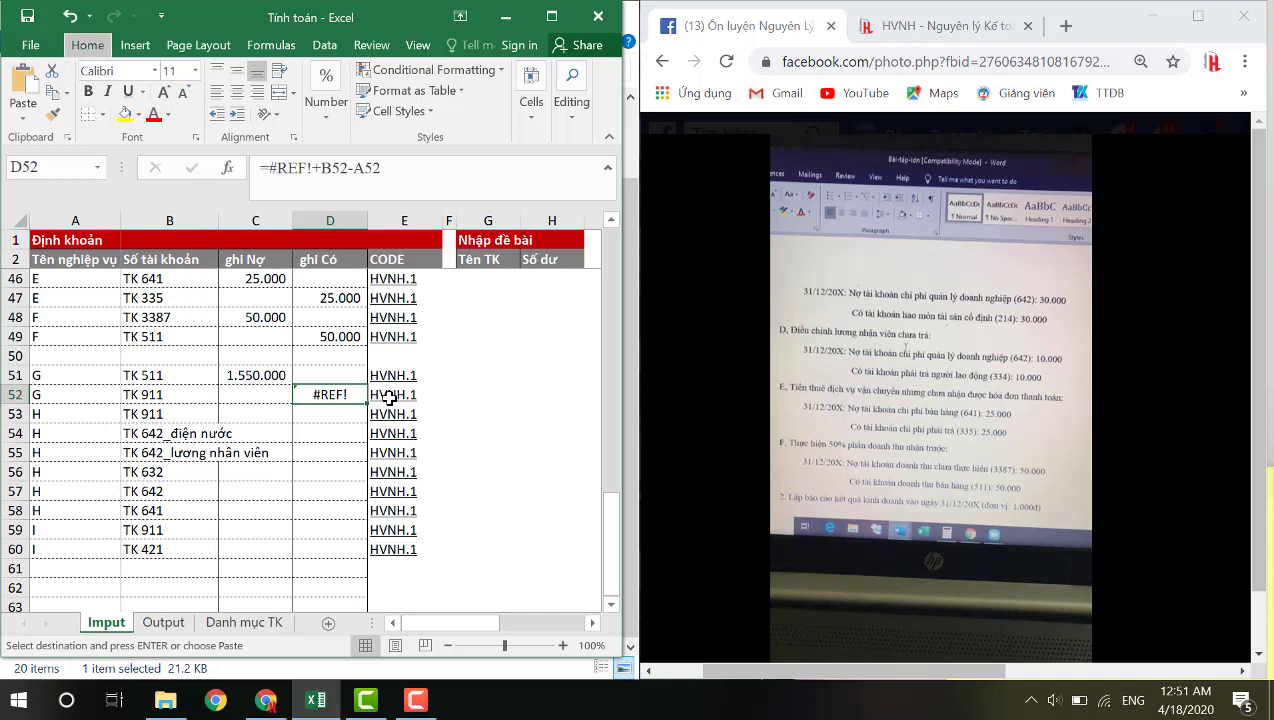
key(Delete)
Copy the 1.550.000 debit of TK 511 into the ghi Có cell of entry G's TK 911 line
key(Left)
key(Up)
key(ctrl+c)
key(Right)
key(Down)
key(Return)
key(Left)
key(Down)
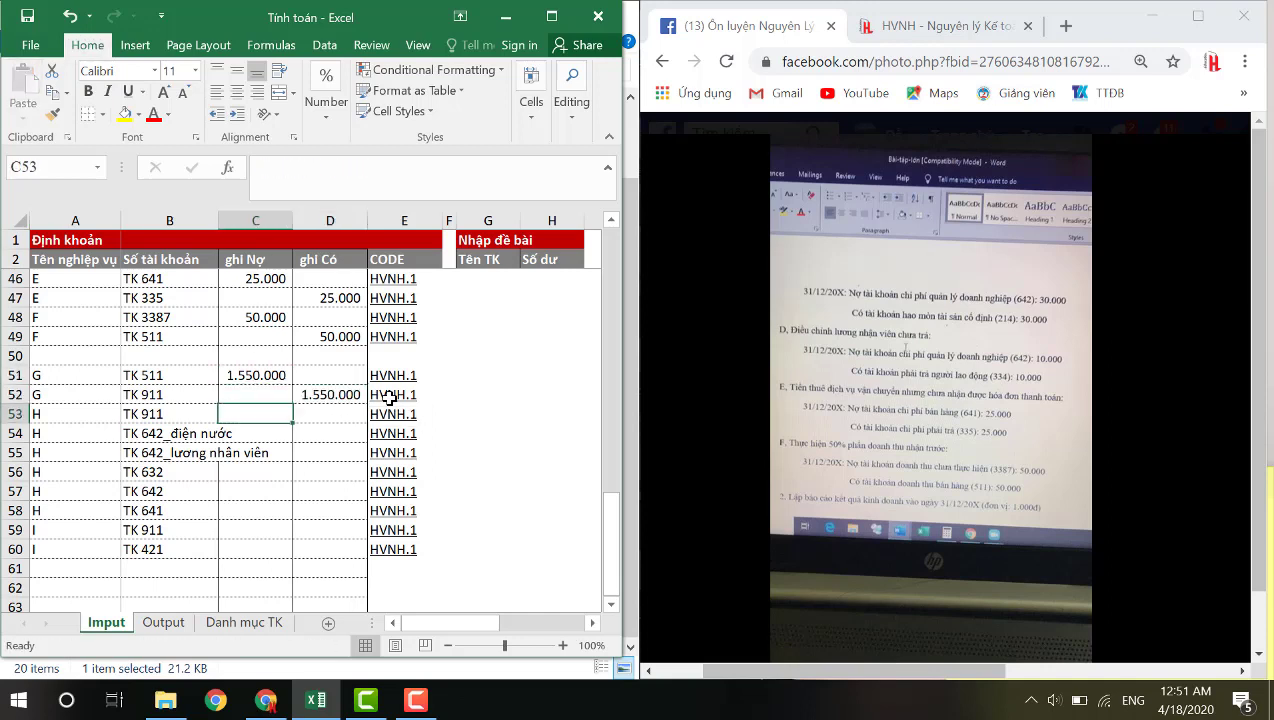
key(Left)
key(Right)
key(Left)
key(Right)
key(Left)
key(Right)
Locate the expense accounts below TK 511 in the Output account table, starting with TK 642_điện nước and TK 642_lương nhân viên
click(163, 622)
scroll(366, 516, down, 1)
key(Left)
key(Left)
key(Down)
key(Down)
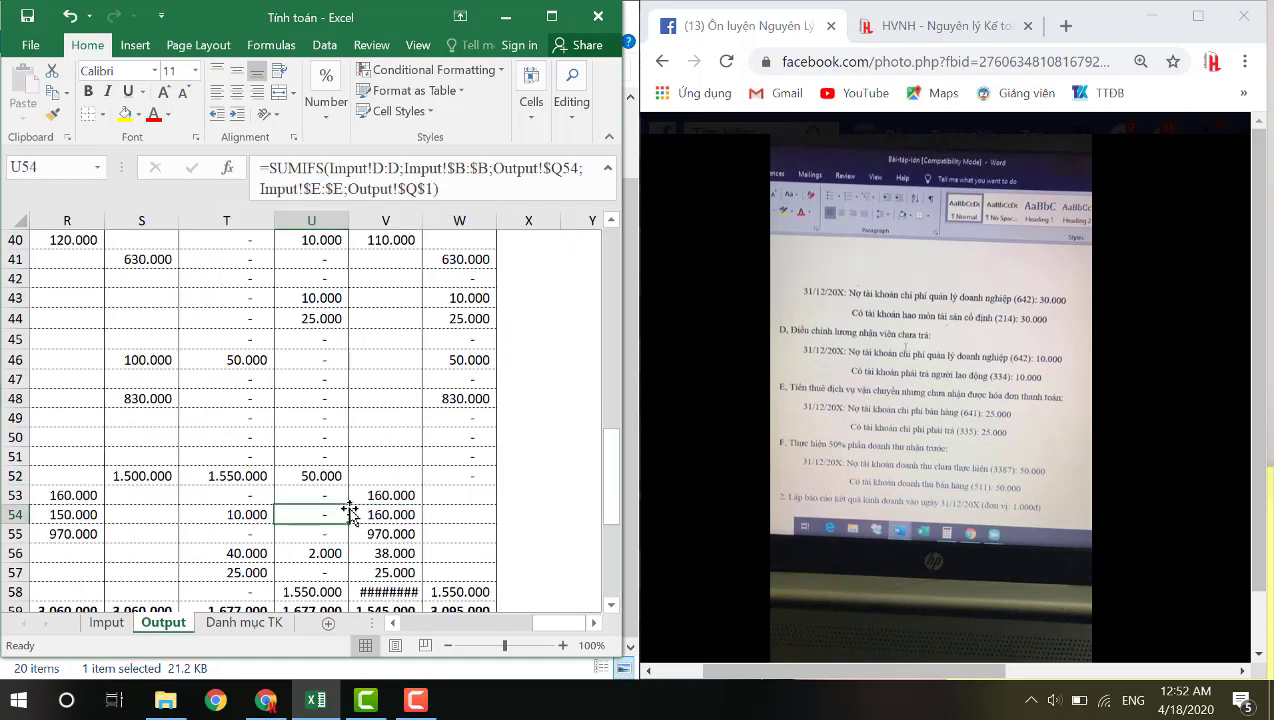
key(Left)
key(Left)
key(Left)
key(Up)
key(Left)
key(shift+Down)
key(shift+Down)
key(shift+Up)
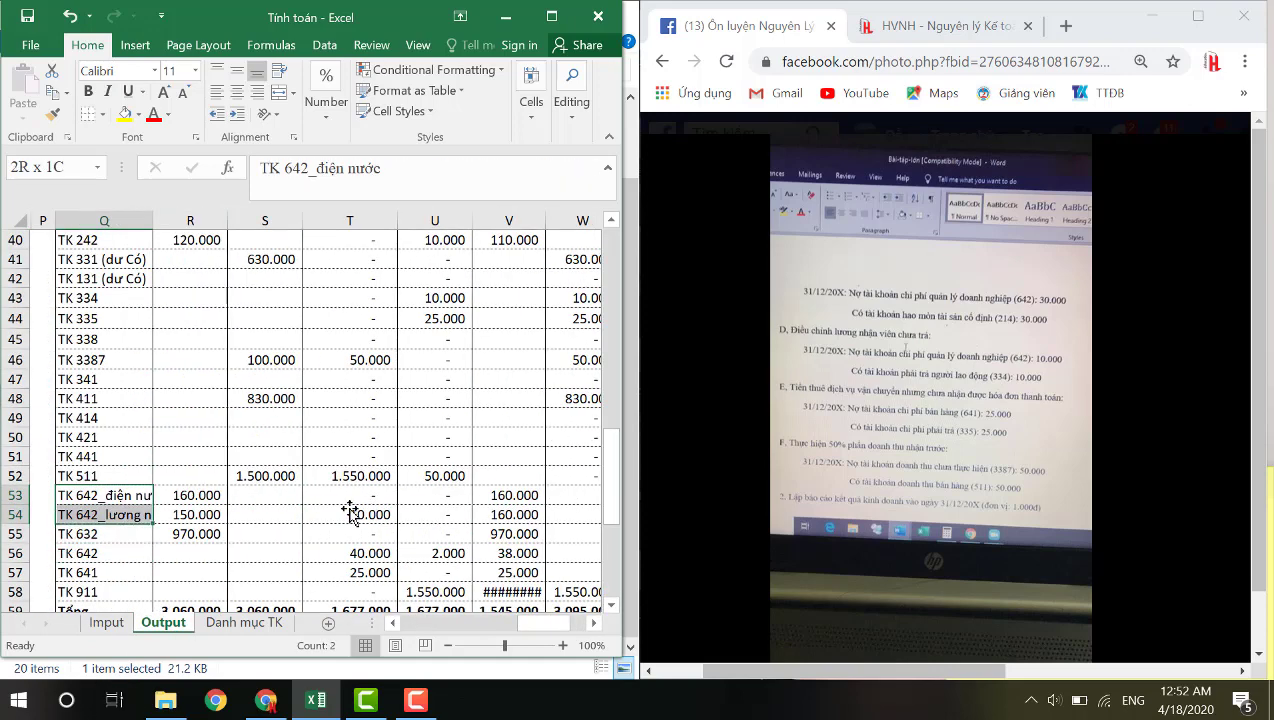
Review the expense accounts down to TK 641 and their Dư Nợ CK closing balances
key(Down)
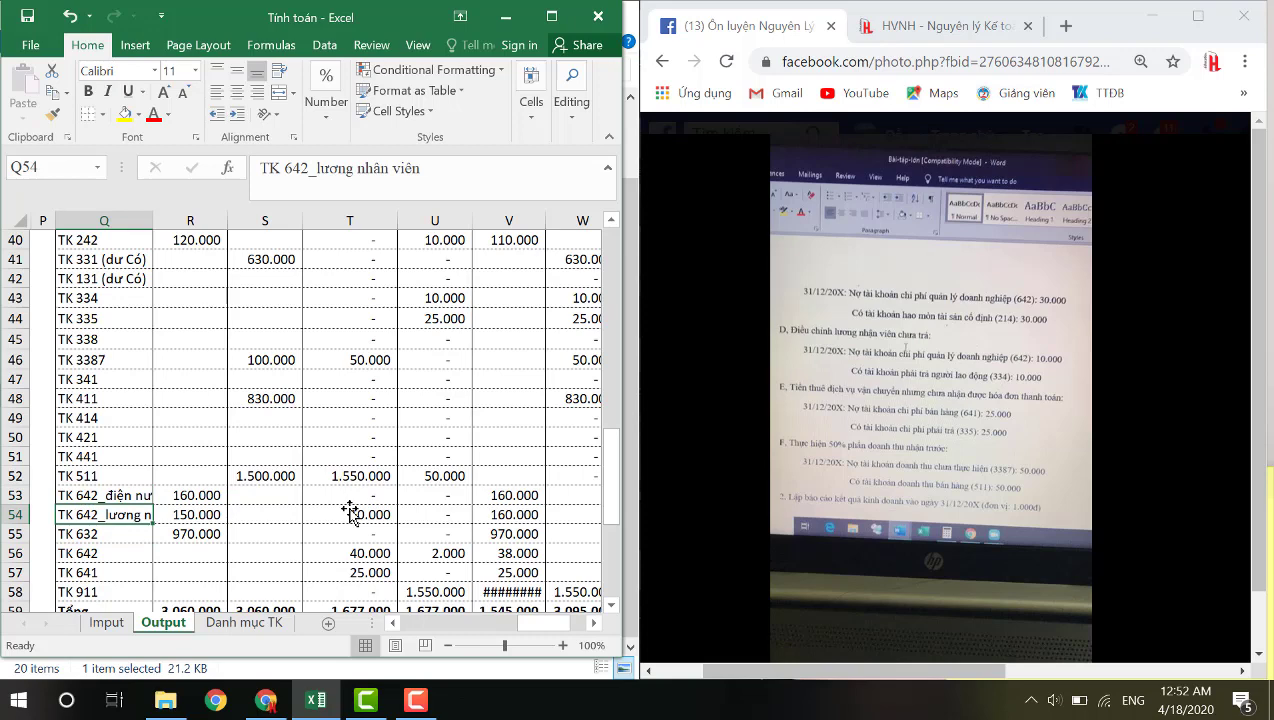
key(Down)
key(Down)
key(Down)
key(Right)
key(Right)
key(Right)
key(Right)
key(Right)
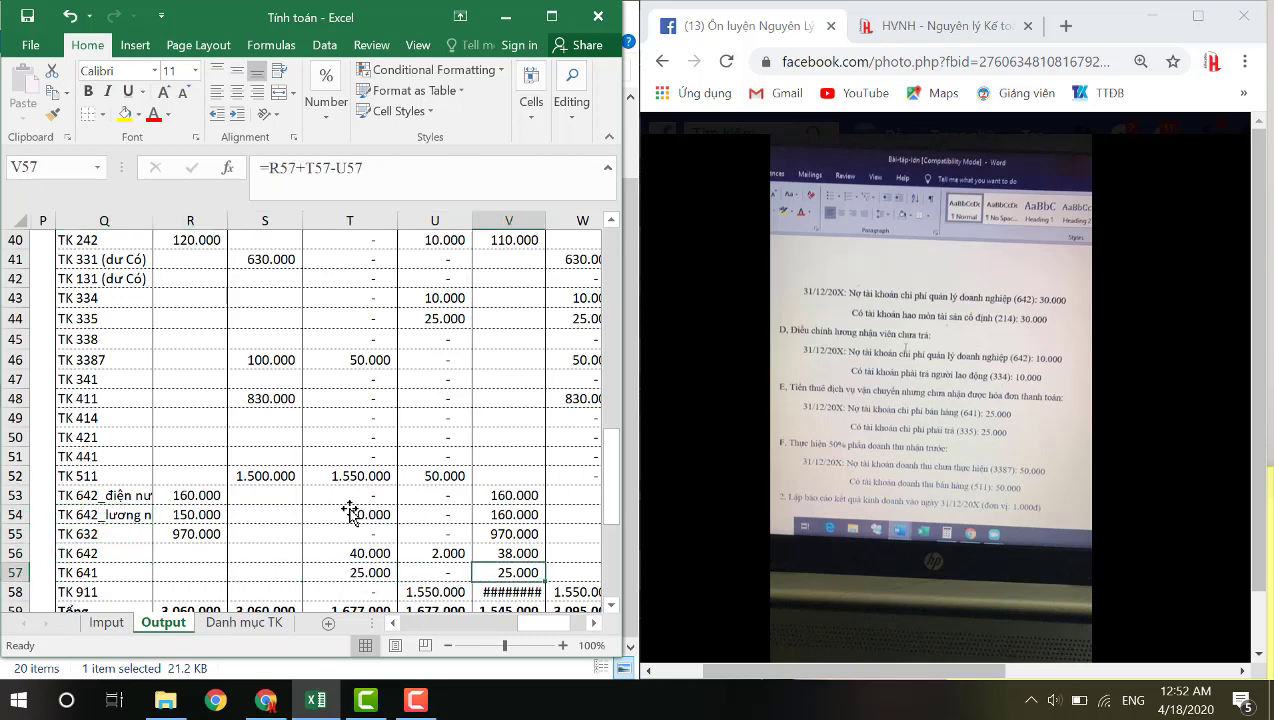
key(Left)
key(Left)
key(Left)
key(Left)
key(Left)
key(Right)
key(Right)
key(Right)
key(Right)
key(Right)
key(shift+Up)
key(shift+Up)
key(shift+Up)
key(shift+Up)
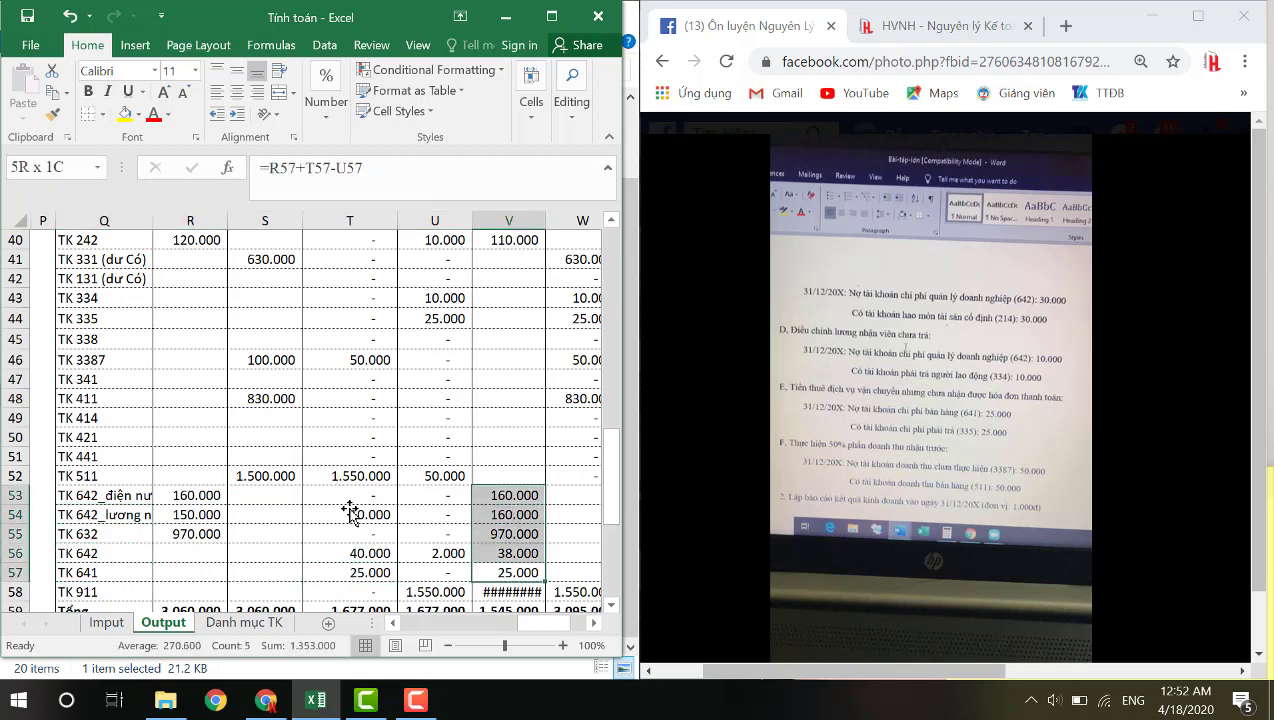
Compare the opening balances and the Ghi Nợ and Ghi Có adjustments in the expense account rows
scroll(350, 512, right, 1)
key(Up)
key(Up)
key(Up)
key(Up)
key(Left)
key(Left)
key(Left)
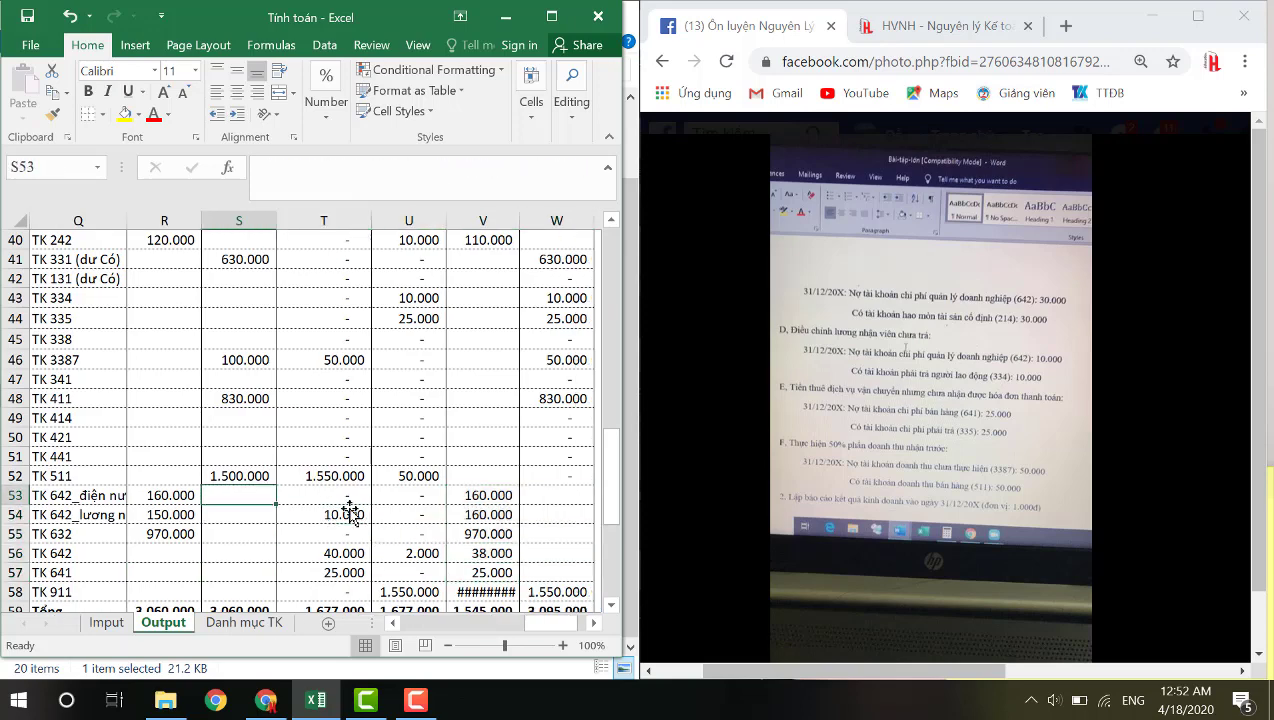
key(Left)
key(shift+Down)
key(shift+Down)
key(shift+Down)
key(shift+Right)
key(shift+Right)
key(shift+Left)
key(shift+Down)
key(shift+Down)
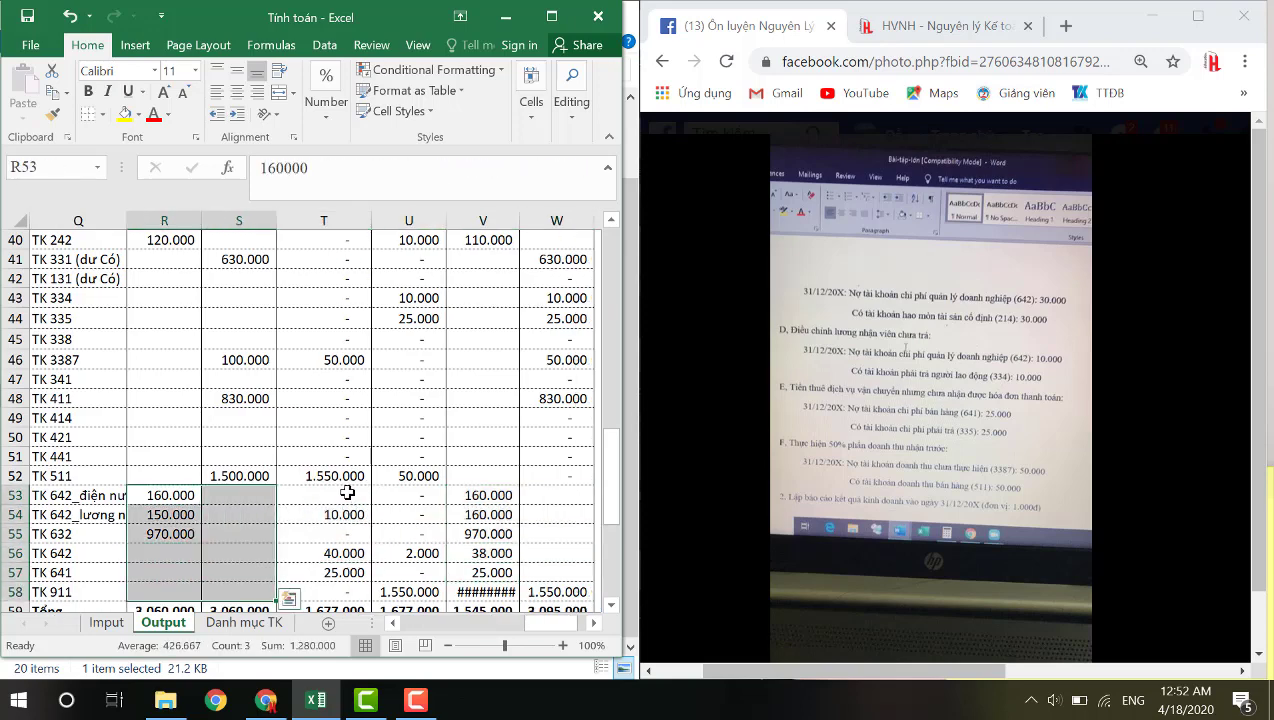
drag(347, 493, 420, 593)
Transfer the Dư Nợ CK balances of TK 642_điện nước through TK 641 as values into entry H's ghi Có cells on the Imput sheet
click(471, 493)
key(shift+Down)
key(shift+Down)
key(shift+Down)
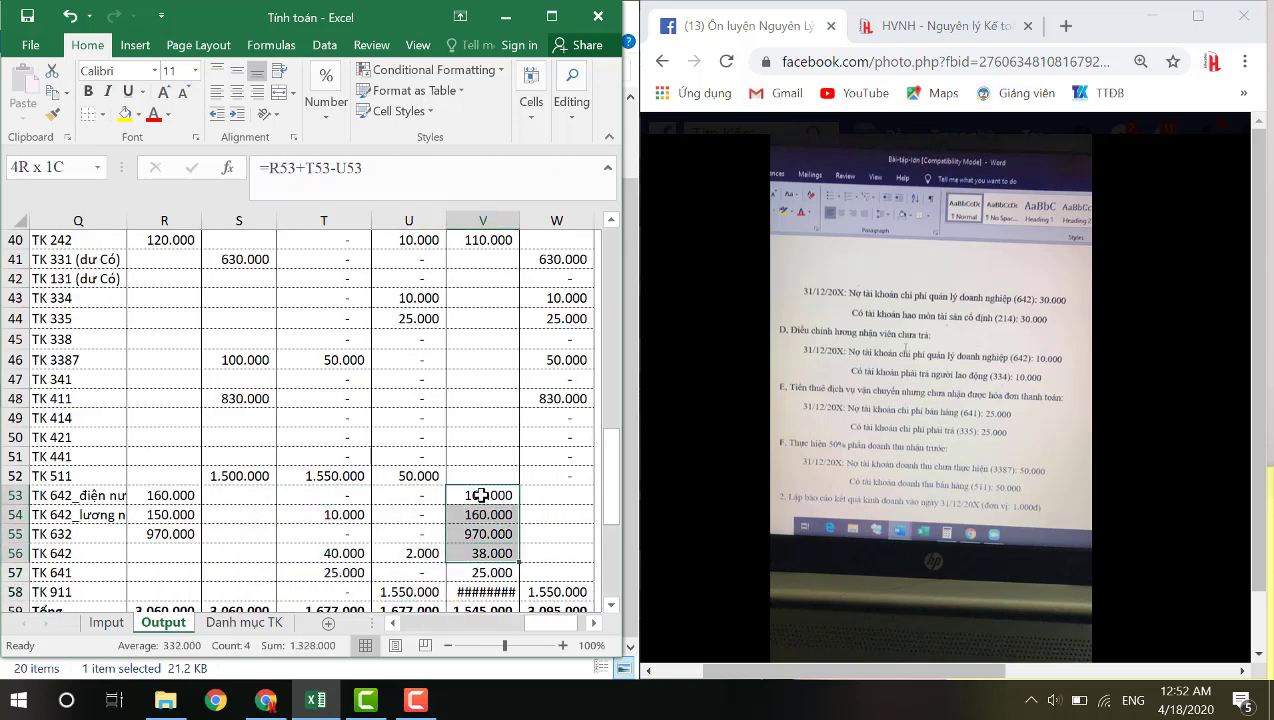
key(shift+Down)
key(shift+Down)
key(shift+Up)
key(ctrl+c)
click(106, 623)
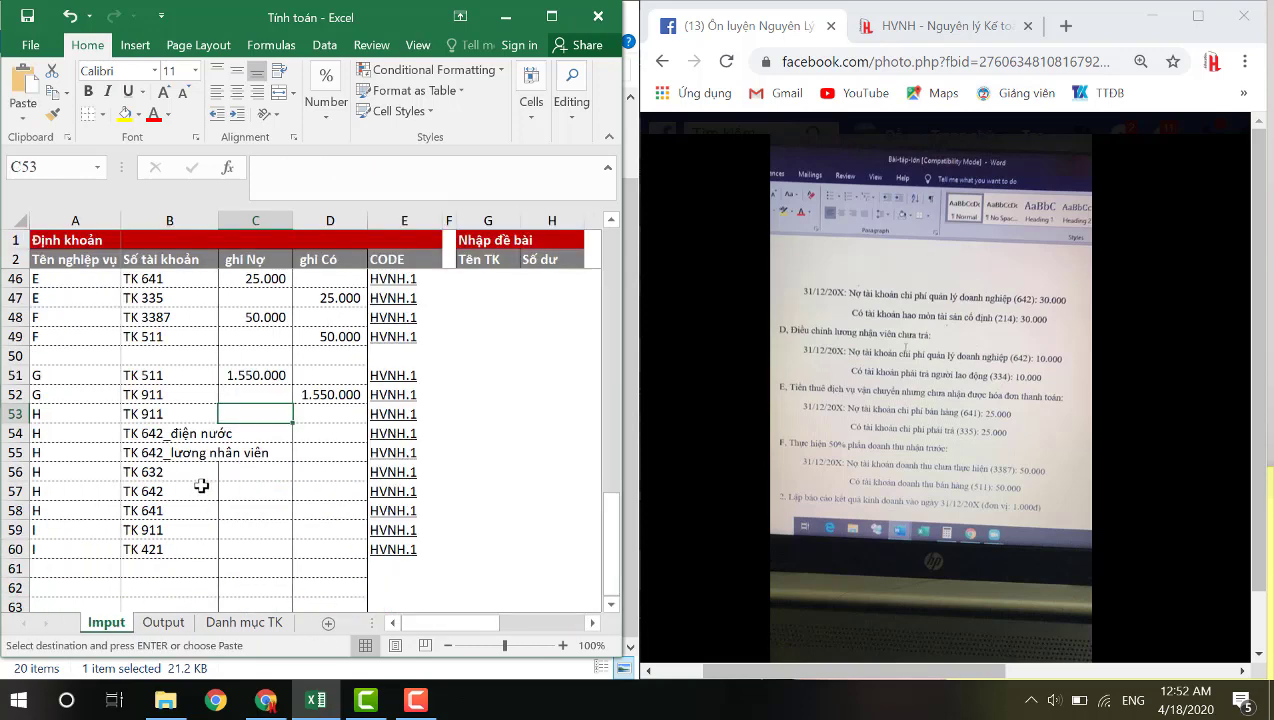
click(346, 452)
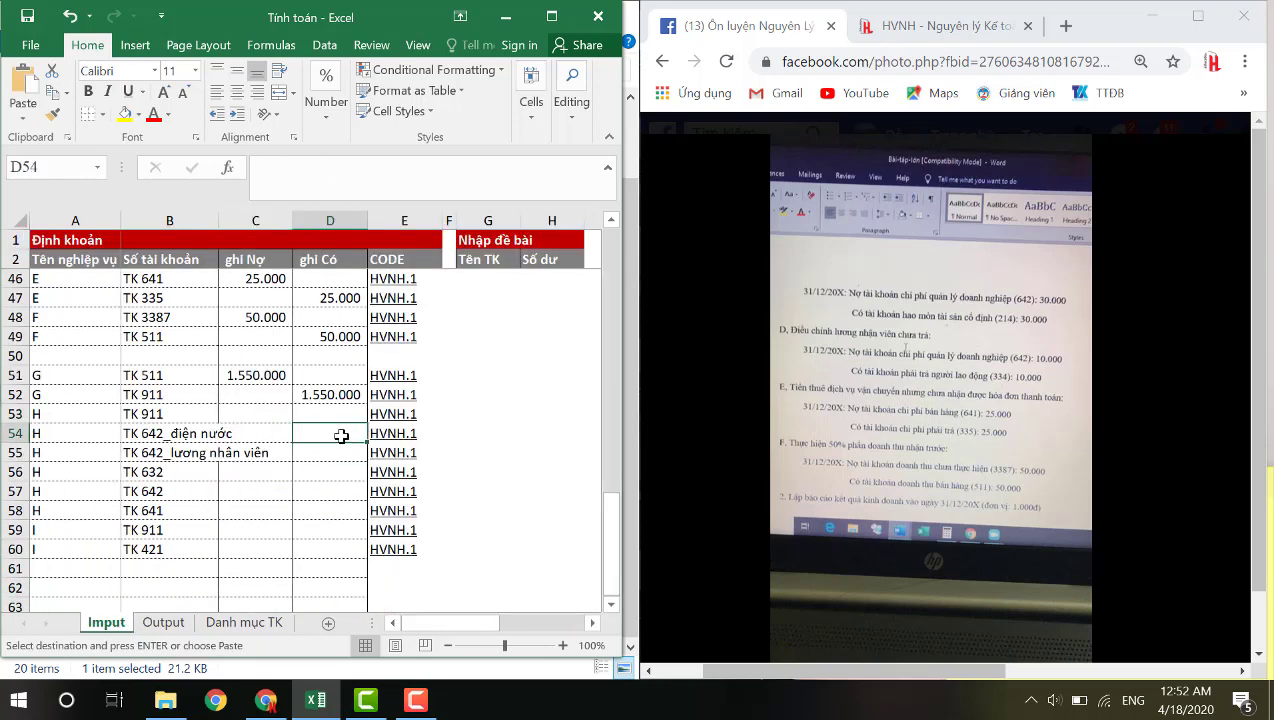
right_click(341, 436)
click(384, 125)
Enter the sum of D54:D58 as the ghi Nợ amount of entry H's TK 911 line
click(274, 410)
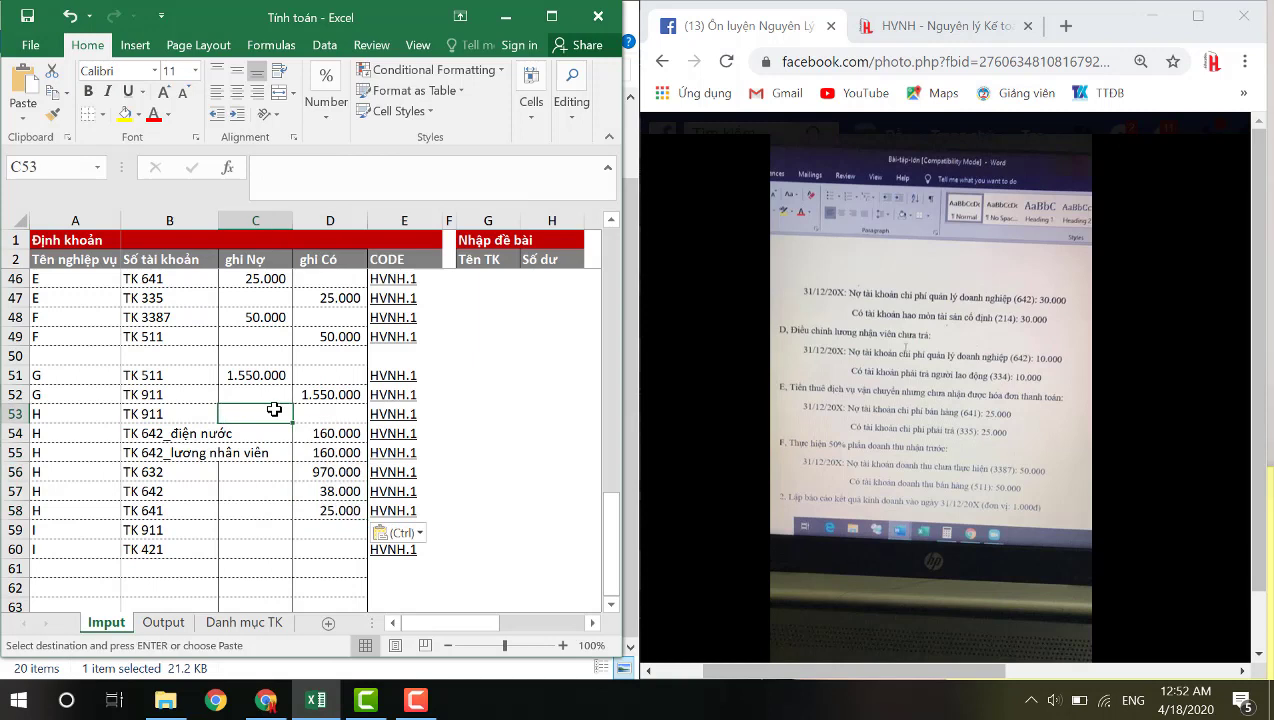
text(=SUM(D54:D58)
key(Return)
key(Left)
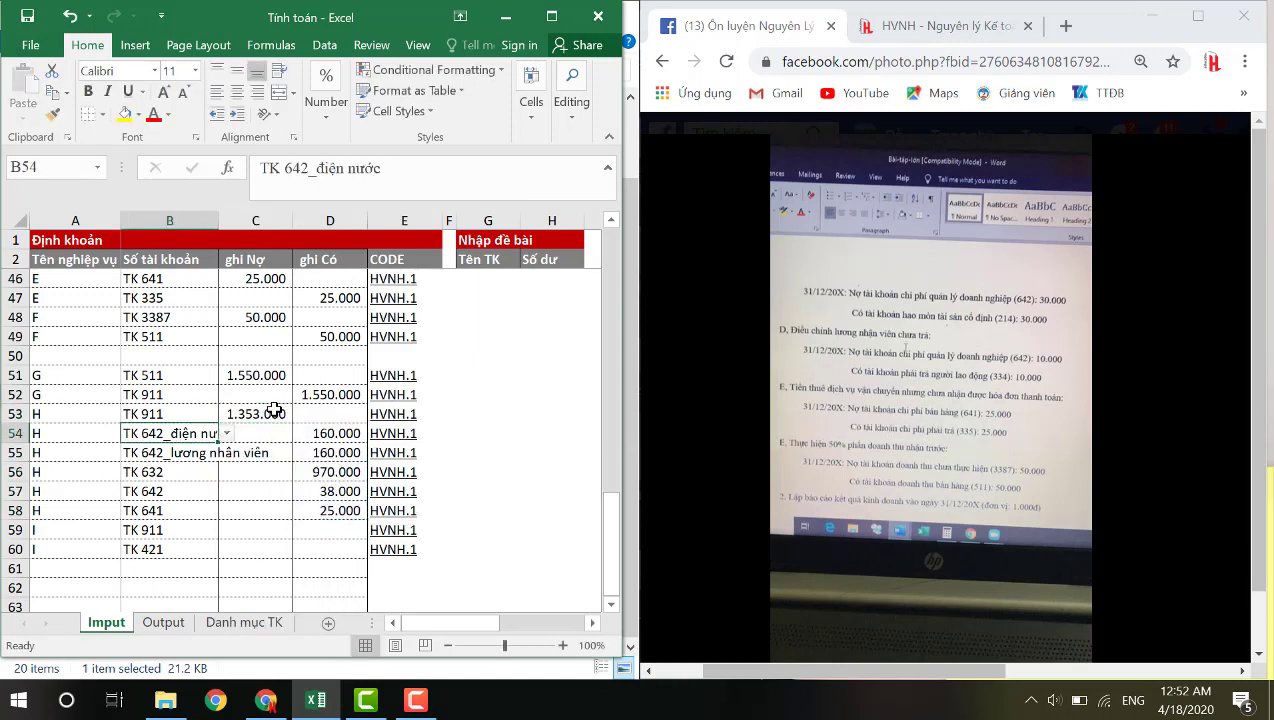
click(274, 410)
Calculate entry I's TK 911 ghi Nợ amount as C51 minus C53
click(260, 531)
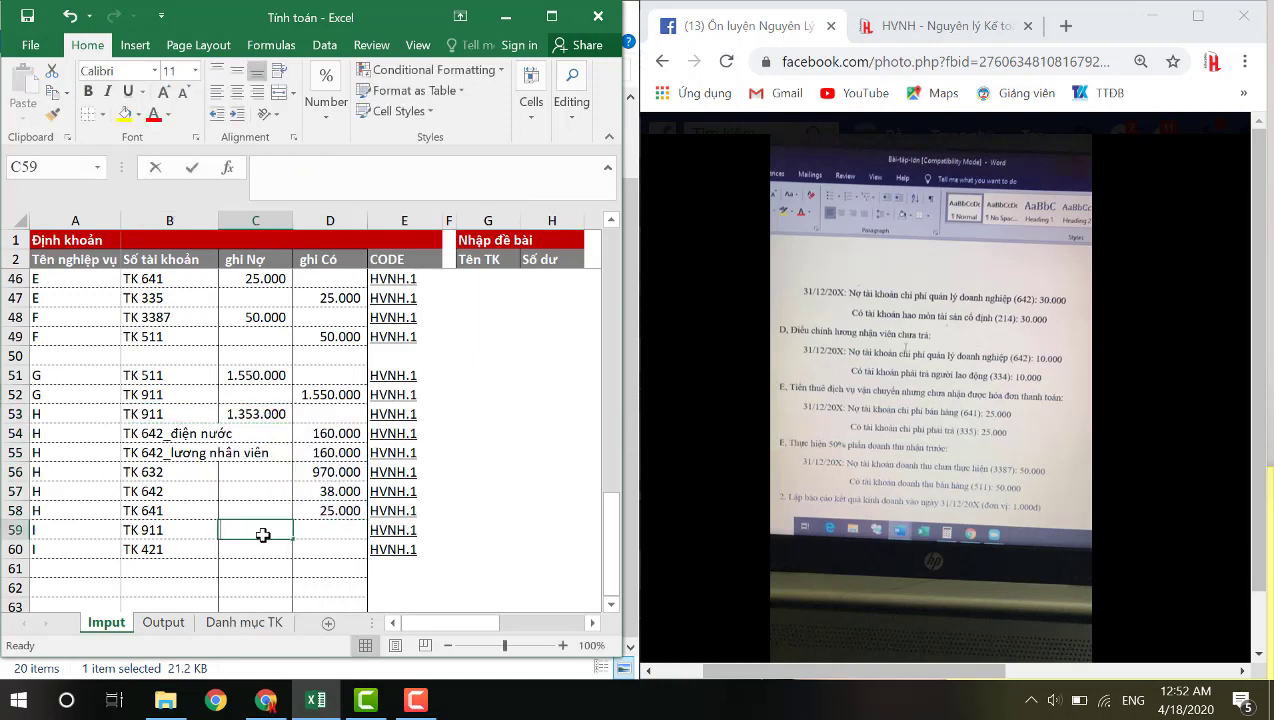
text(=)
key(Up)
key(Up)
key(Up)
key(Up)
key(Up)
key(Up)
key(Up)
key(Up)
text(-)
key(Up)
key(Up)
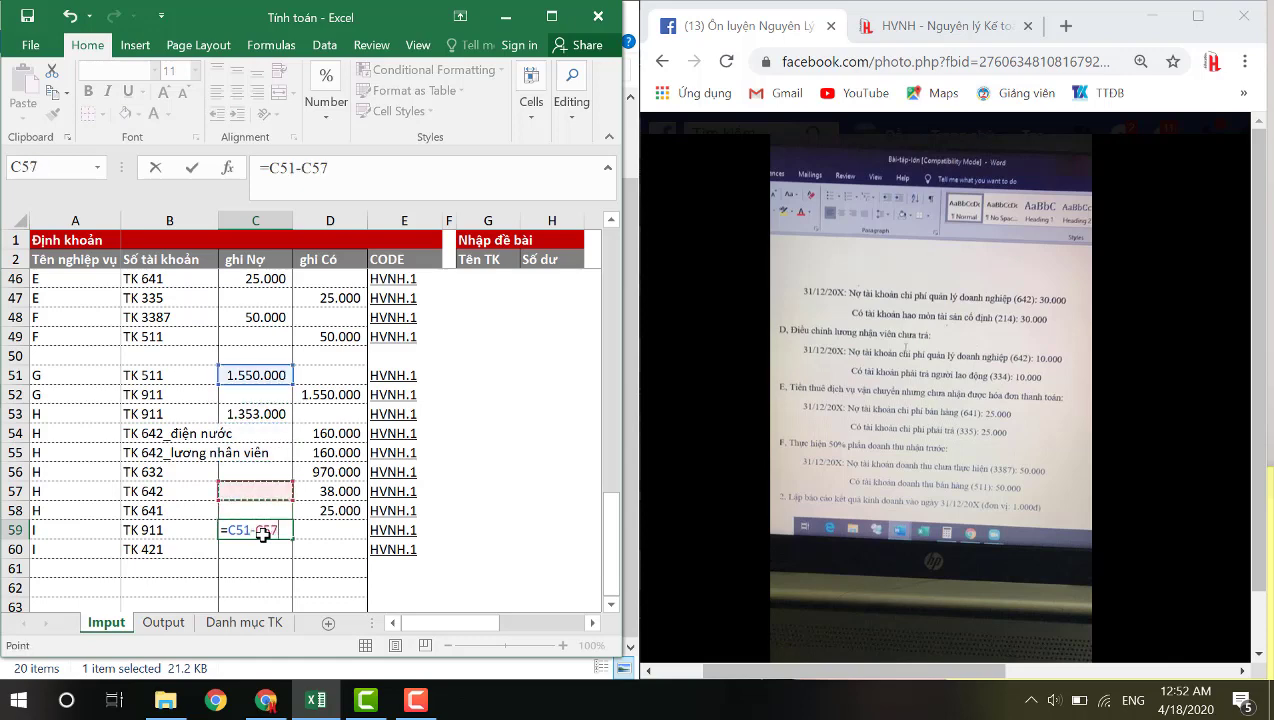
key(Up)
key(Up)
key(Up)
key(Up)
key(Return)
Set the ghi Có amount of entry I's TK 421 line equal to C59
key(Right)
text(=)
key(Left)
key(Up)
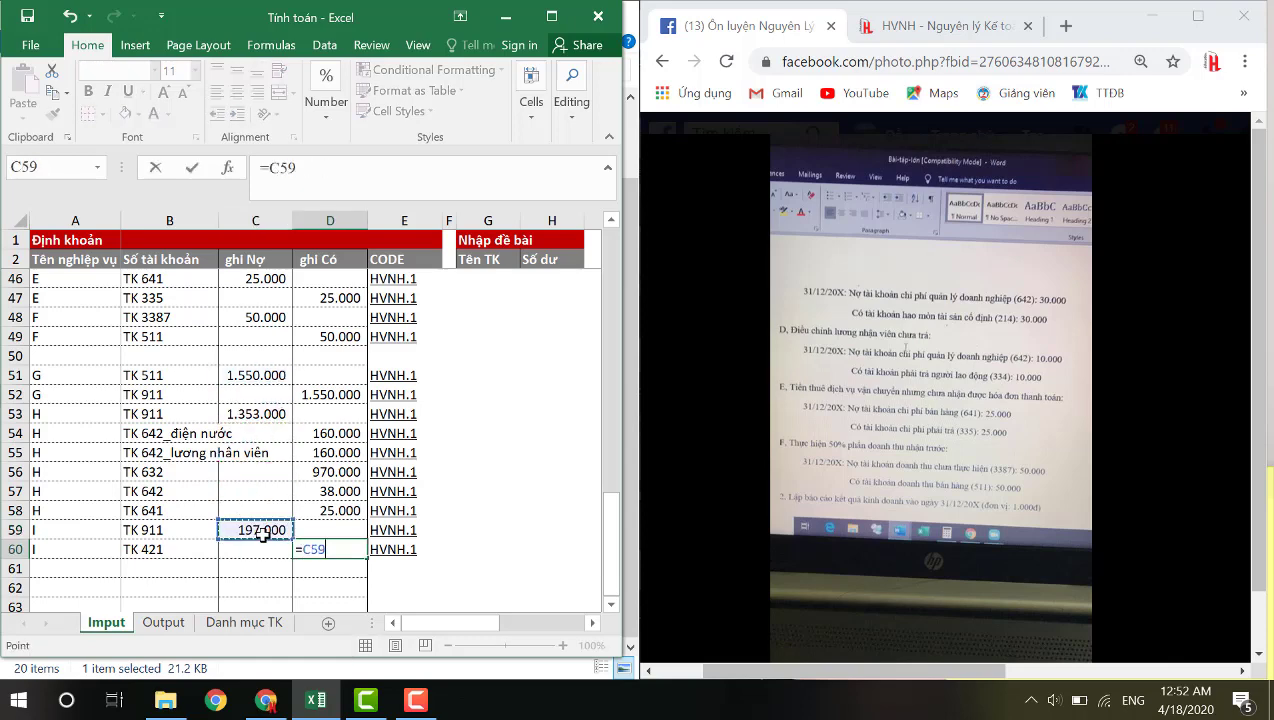
key(Return)
key(Left)
Check the TK 911 row and its closing balance in the Output account table against the closing entries
click(183, 630)
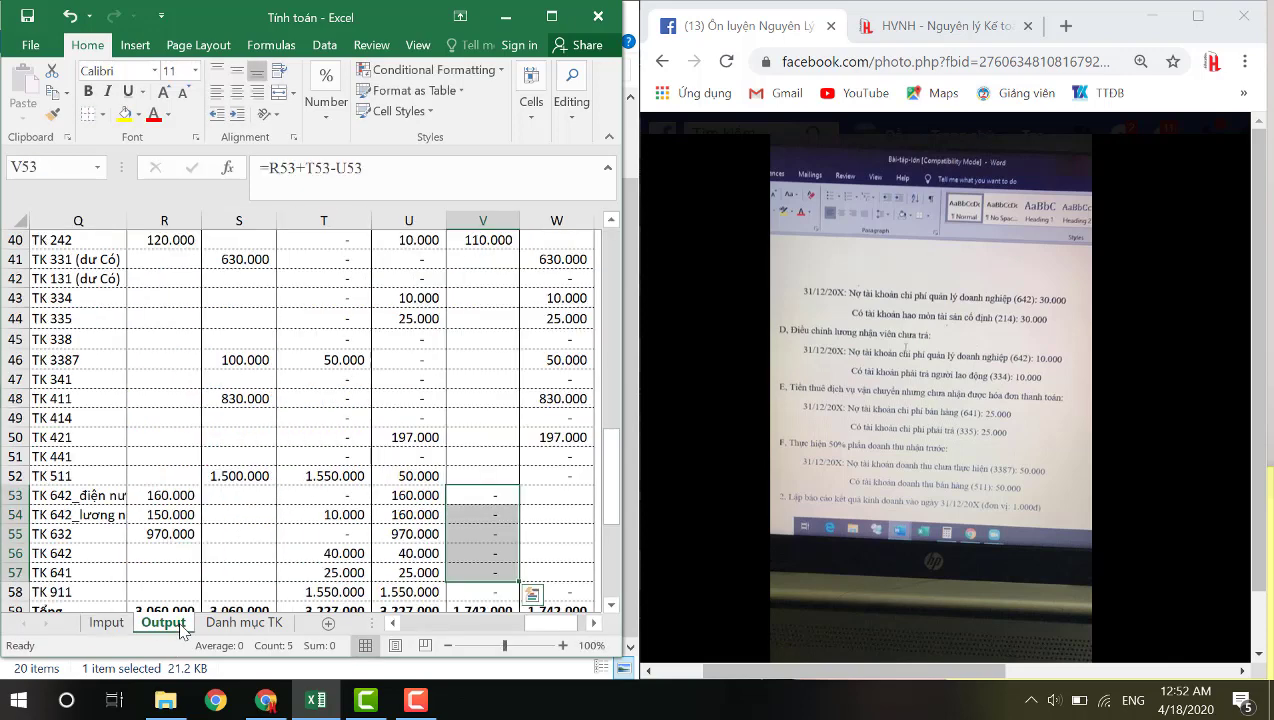
key(ctrl+Page_Up)
click(184, 630)
scroll(286, 470, up, 7)
click(150, 370)
scroll(270, 430, down, 4)
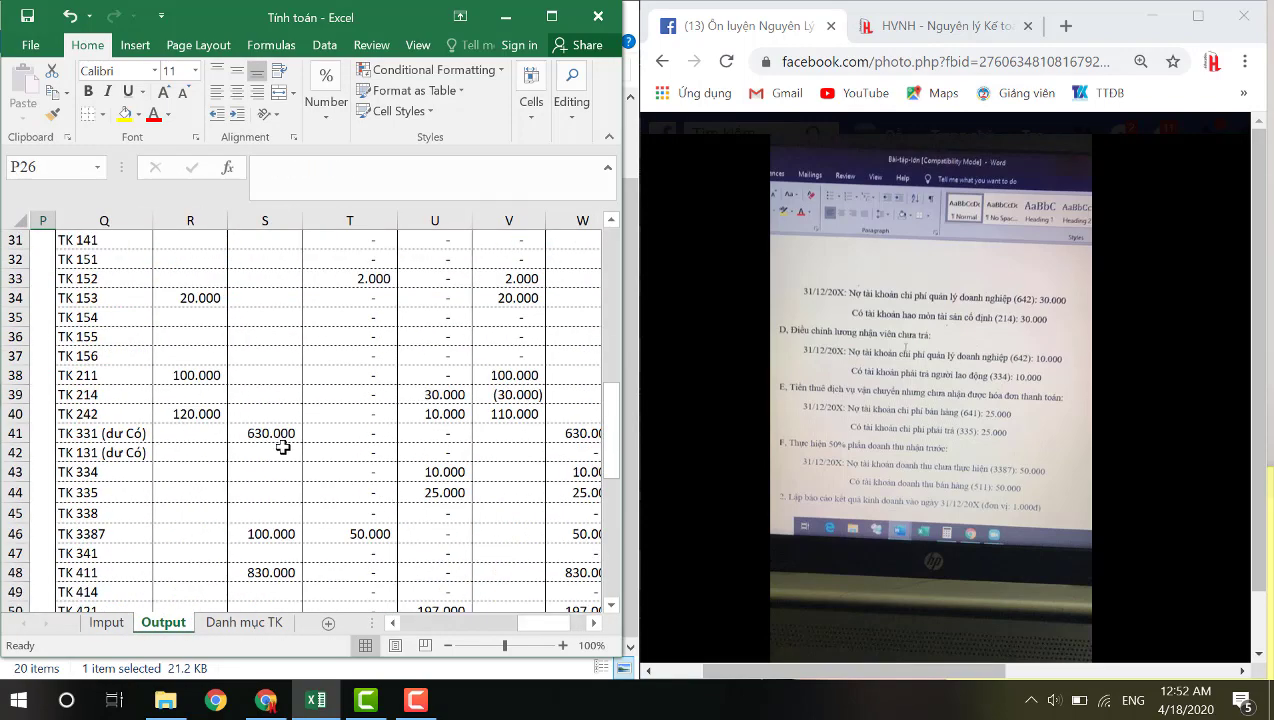
scroll(283, 448, down, 4)
click(125, 534)
key(Right)
key(Right)
key(Right)
key(Right)
key(Right)
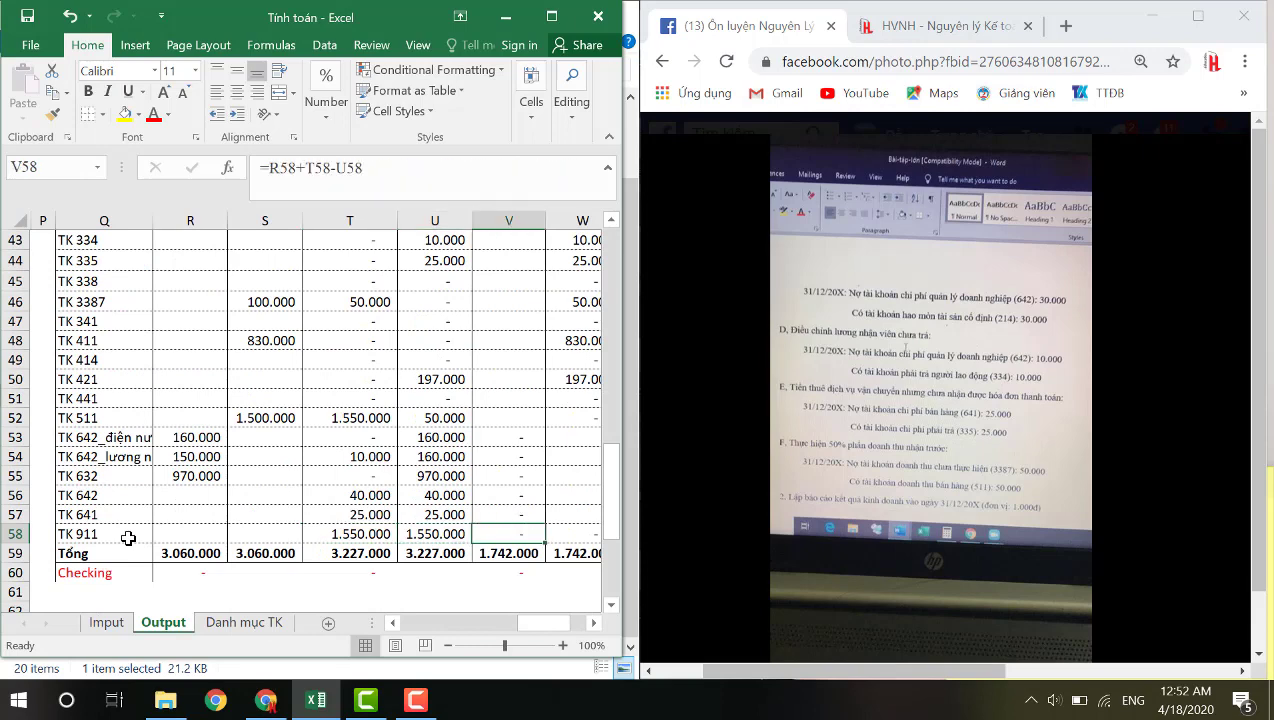
key(Right)
Inspect the Dư Nợ CK and Dư Có CK balances of TK 511, the expense accounts and TK 911
drag(321, 529, 551, 534)
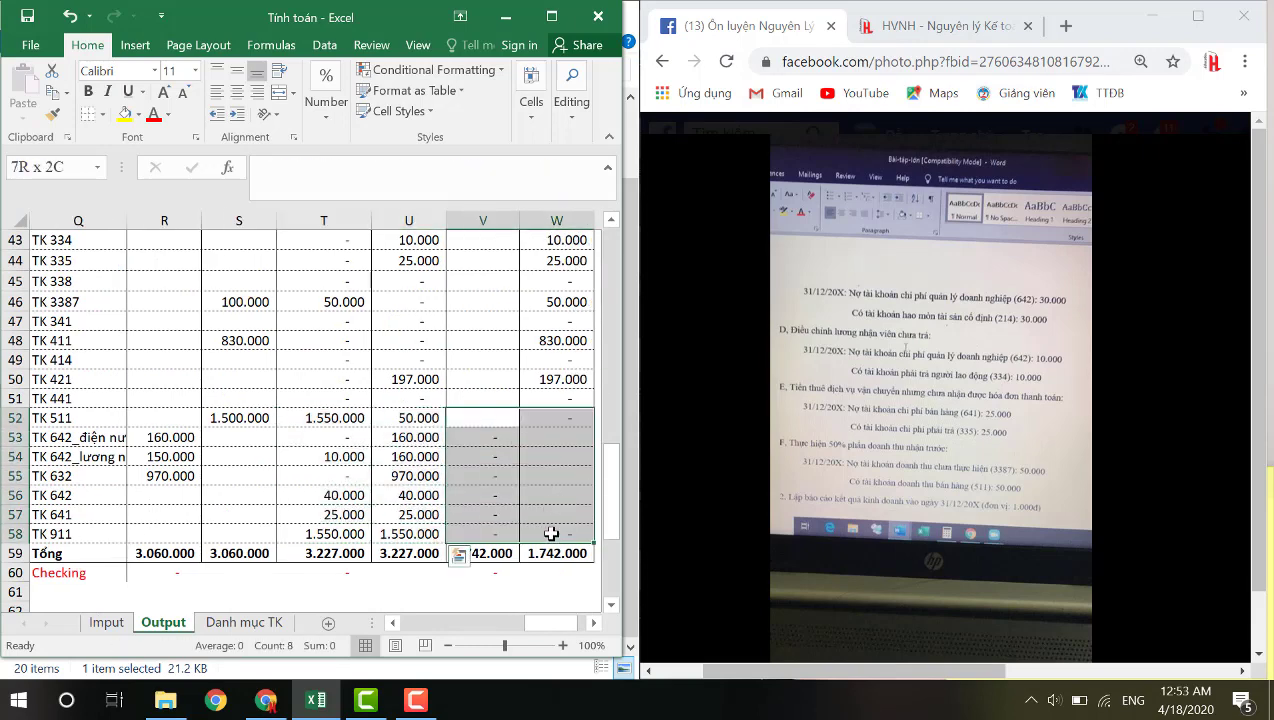
click(565, 434)
click(515, 458)
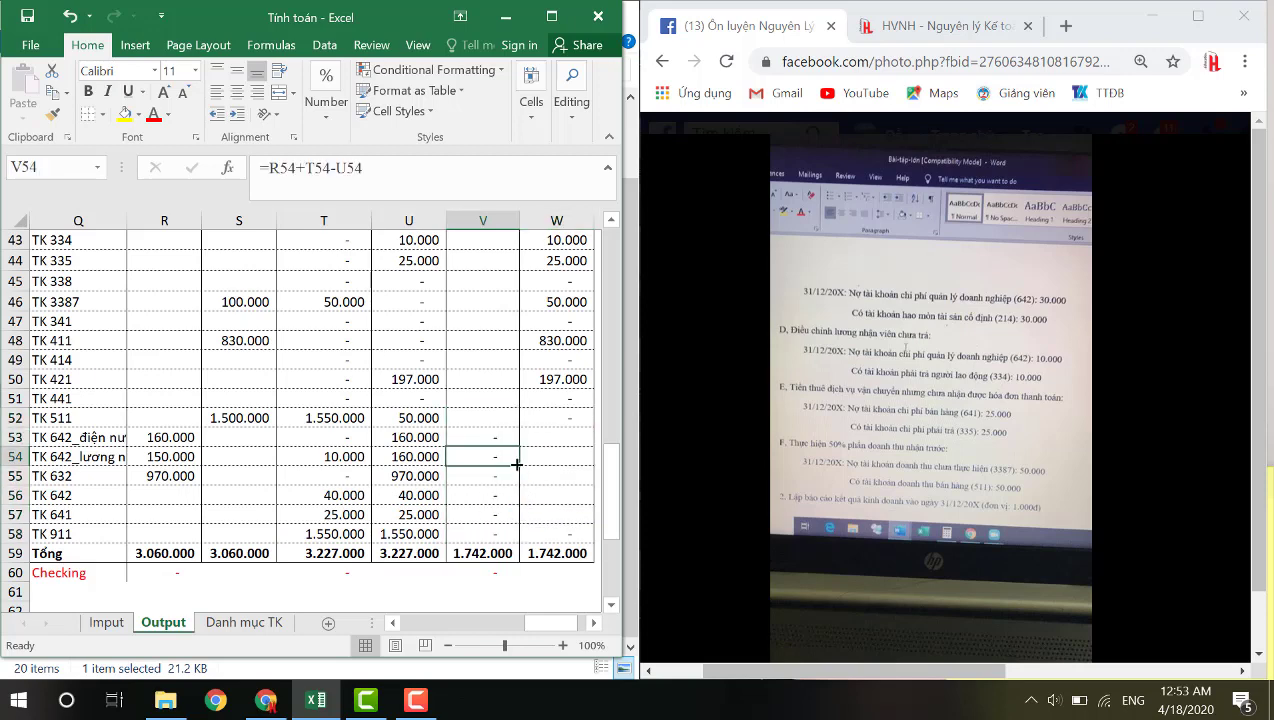
click(513, 477)
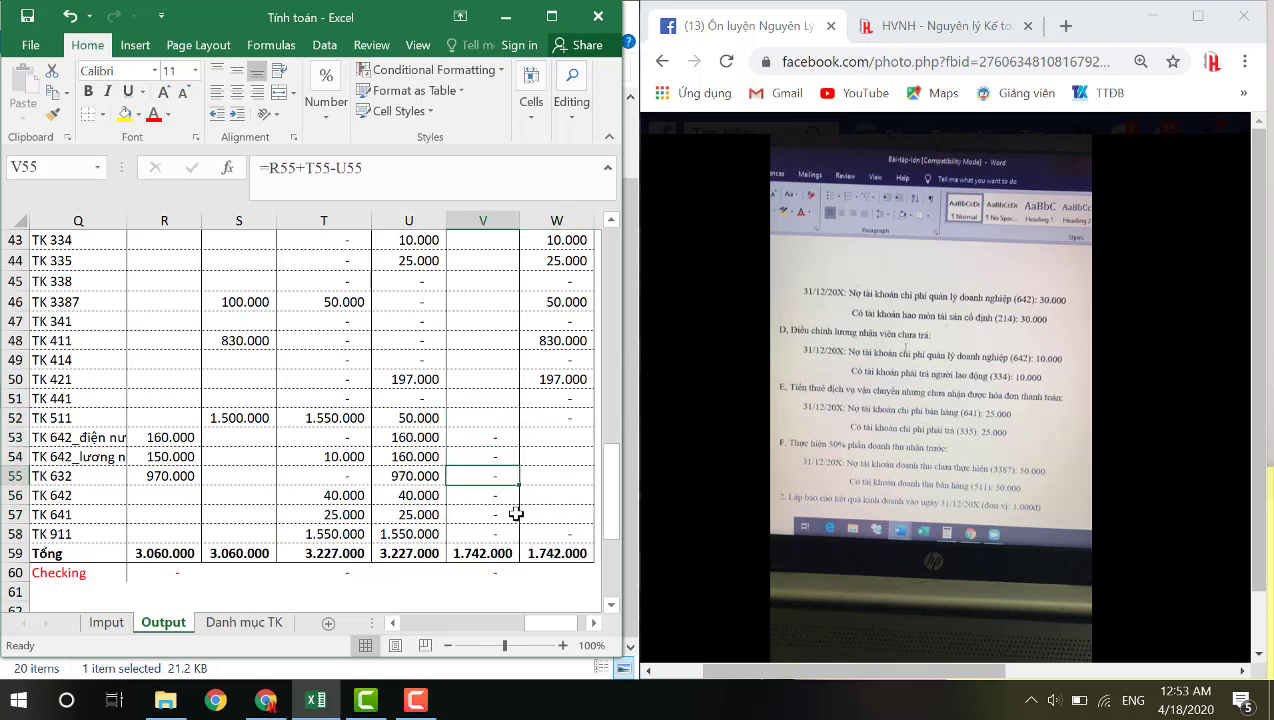
click(555, 461)
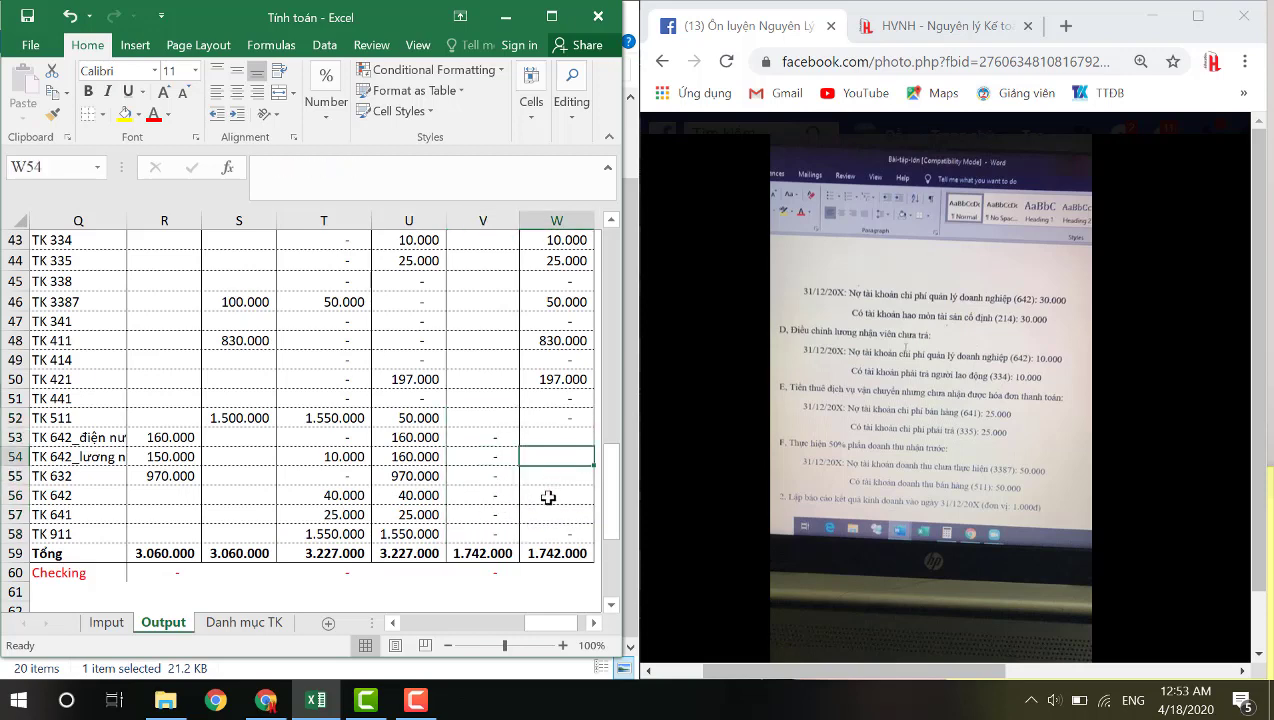
Check the balance sheet's Sau đc Tổng values and the Checking row above the account table
scroll(548, 497, up, 3)
scroll(548, 497, down, 3)
scroll(544, 501, up, 5)
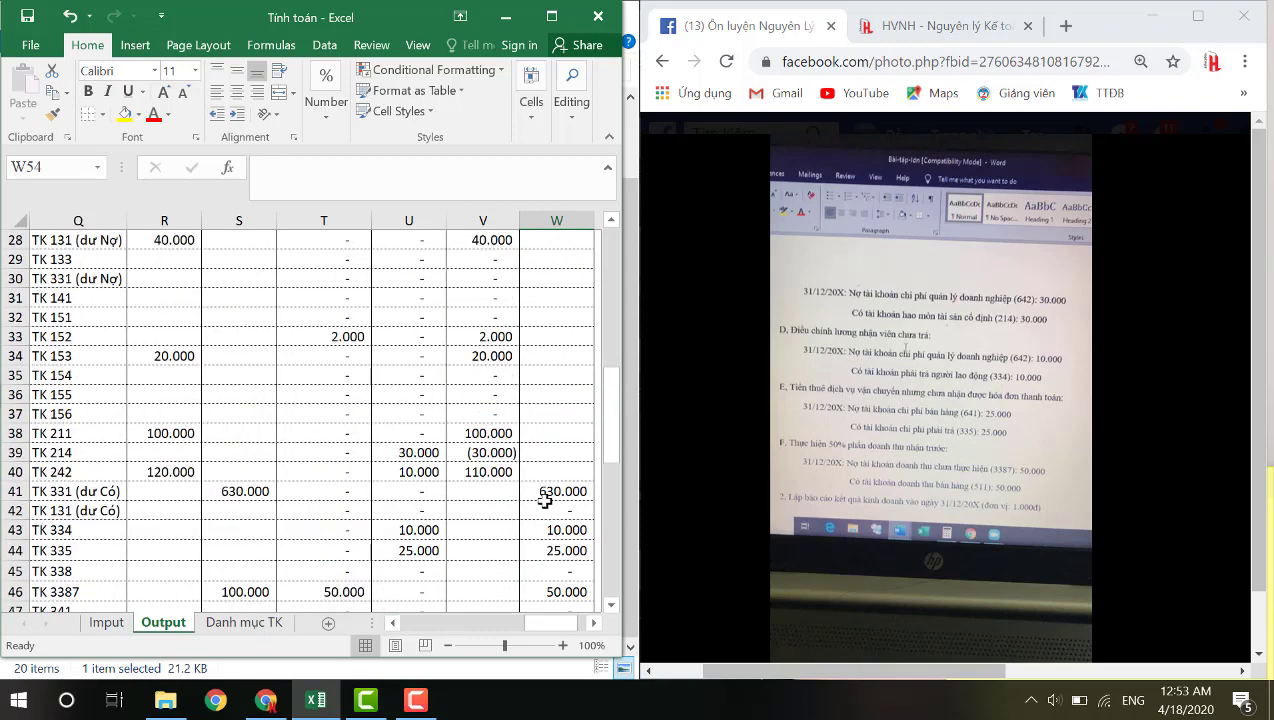
scroll(544, 501, up, 6)
click(349, 463)
key(Left)
key(Left)
key(Left)
key(Left)
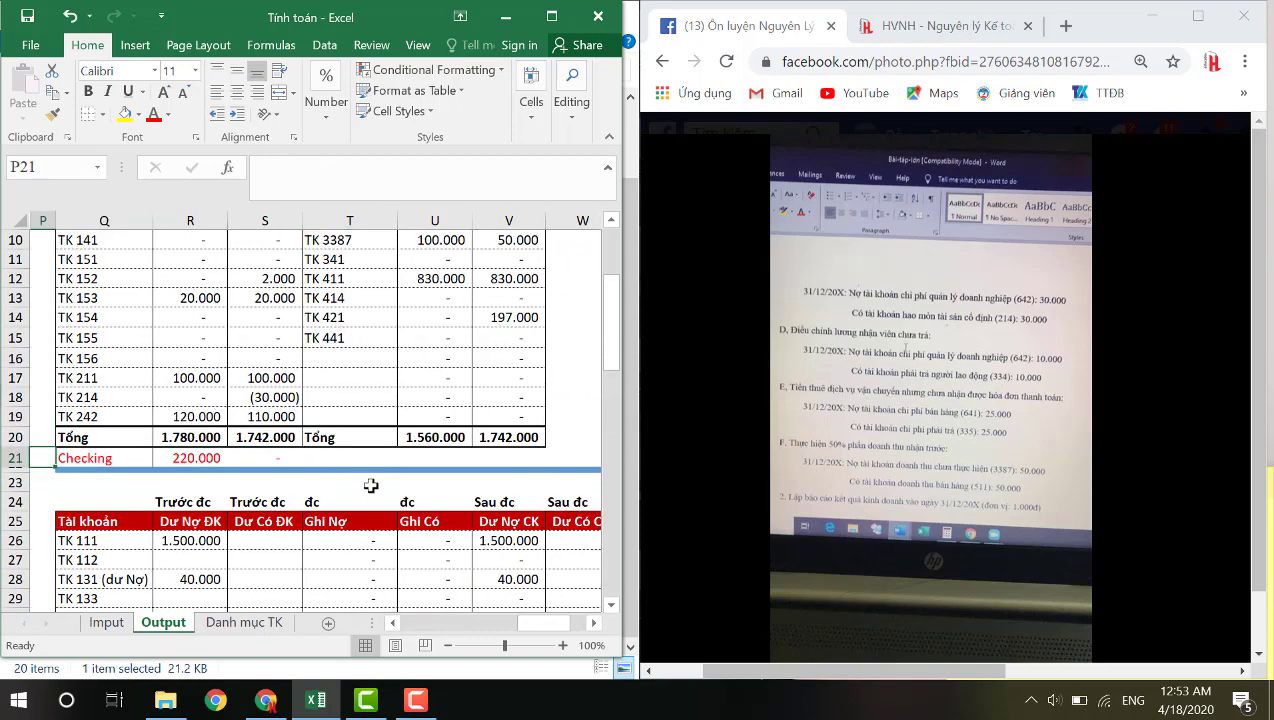
Compare the balance sheet's two Sau đc Tổng cells and the Sau đc Checking cell with their formulas
scroll(370, 486, up, 3)
scroll(317, 296, down, 1)
click(290, 575)
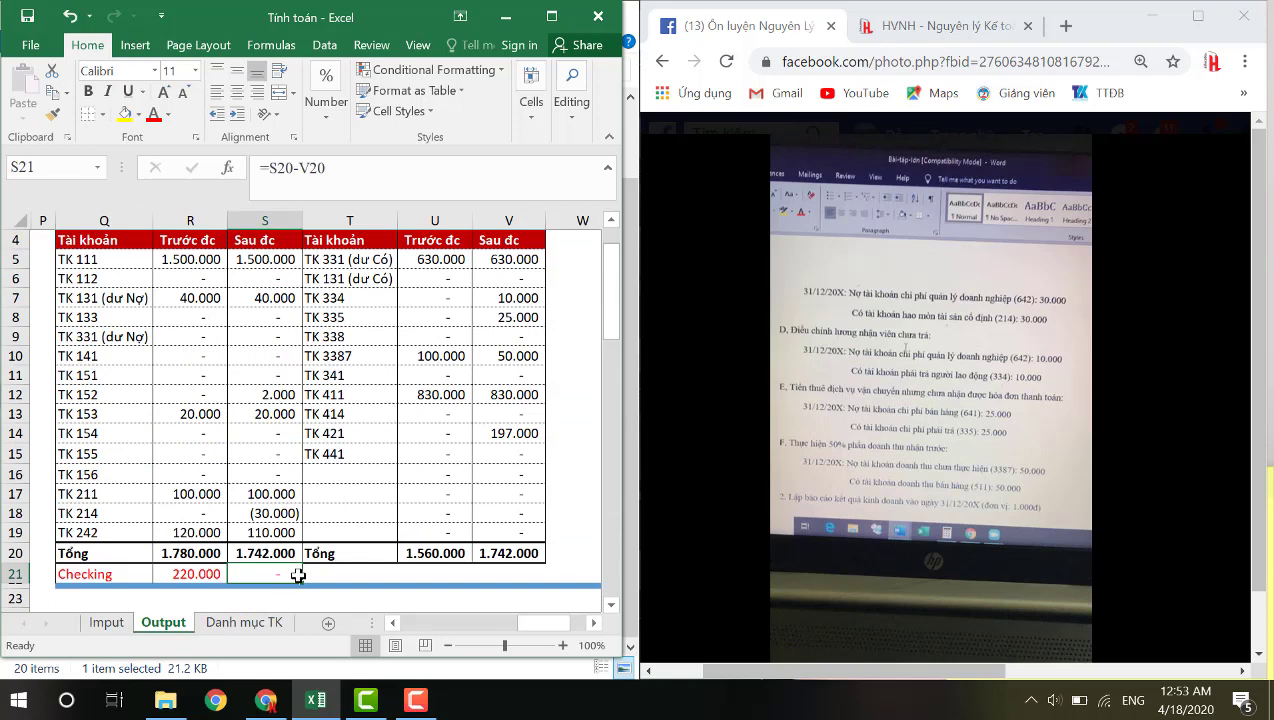
click(292, 555)
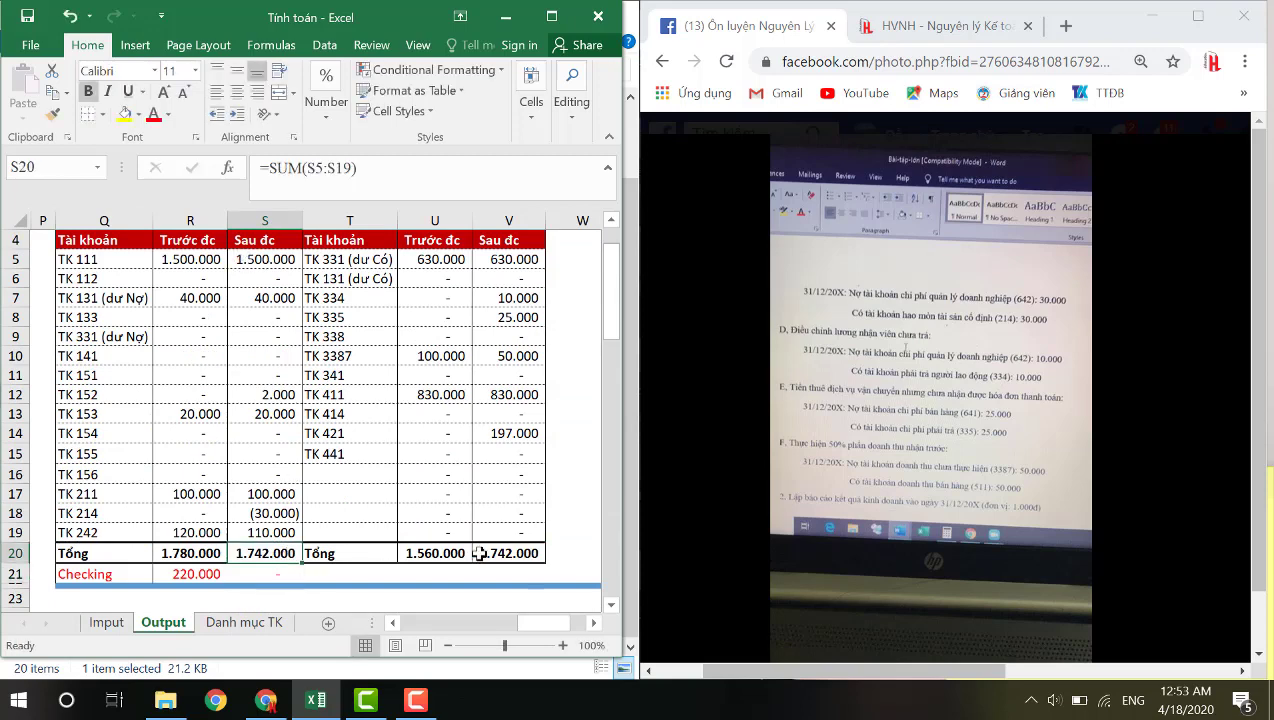
click(520, 560)
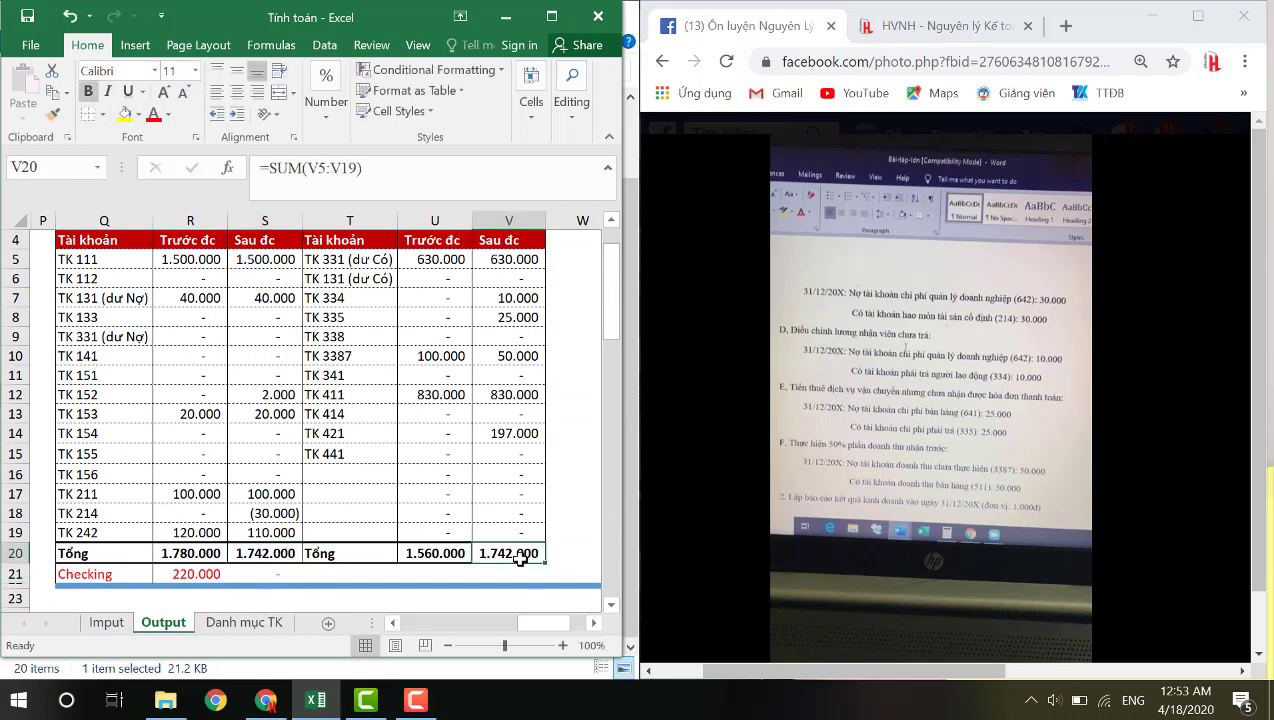
scroll(470, 530, up, 1)
scroll(360, 475, down, 1)
scroll(150, 340, up, 1)
drag(64, 300, 515, 605)
Bring up the exercise photo showing requirement 2, and enter the heading "Báo cáo KQKD" in S63 below the account table
click(1240, 407)
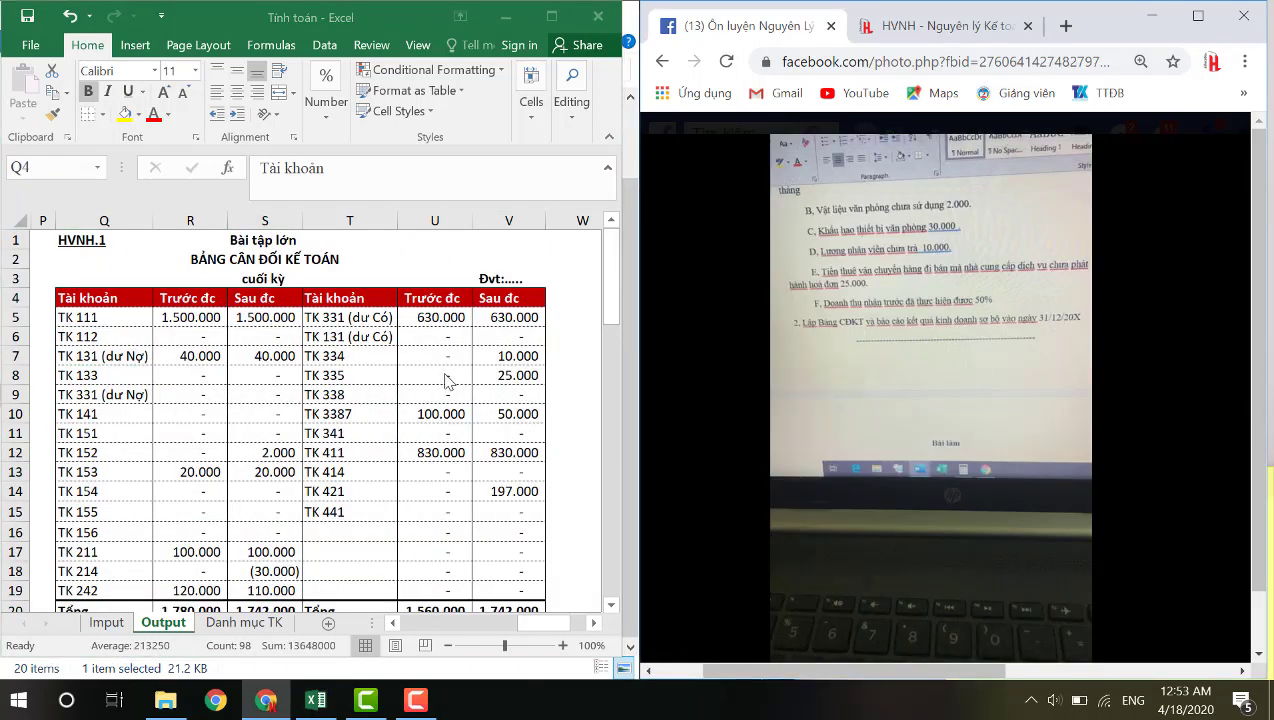
click(362, 456)
scroll(362, 456, down, 14)
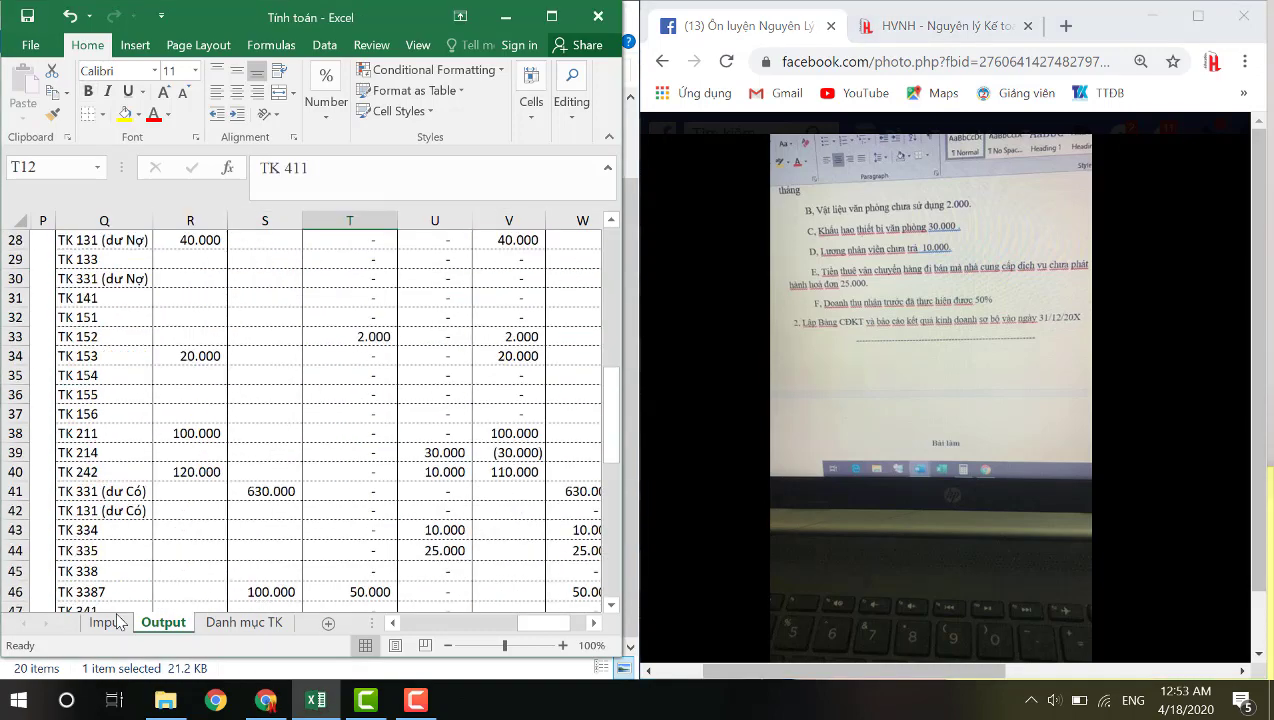
scroll(189, 557, down, 3)
click(94, 463)
click(262, 448)
text(B)
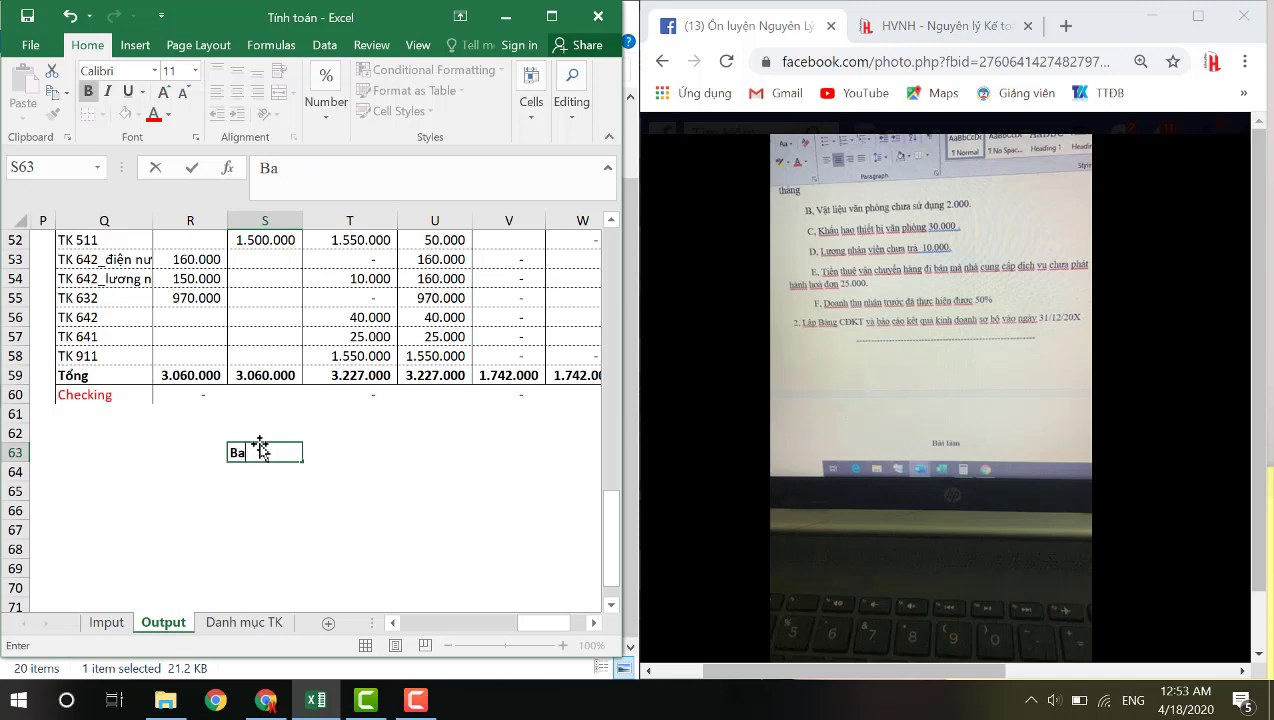
text(áo cáo KQKD)
key(Return)
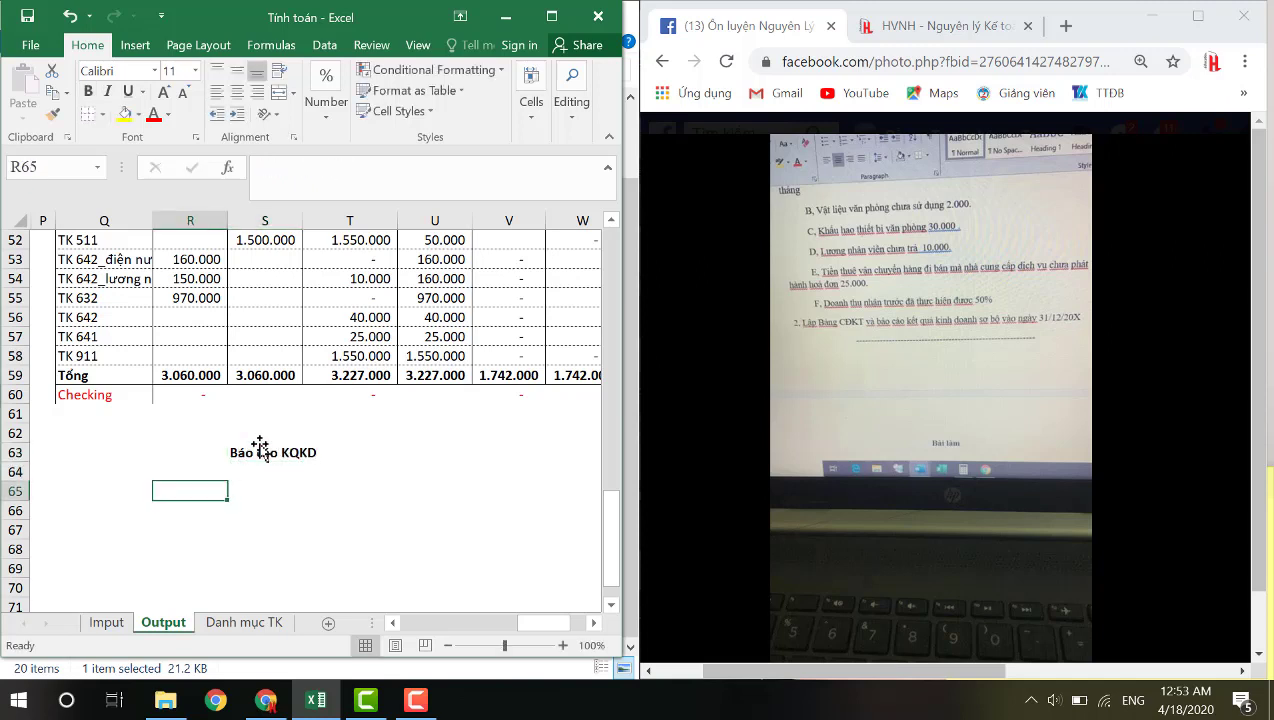
Enter the line labels Doanh thu, Giá vốn, LNG and Chi phí bán hàng in Q64:Q67
key(Left)
key(Left)
text(Doanh thu)
key(Return)
text(Chi phí)
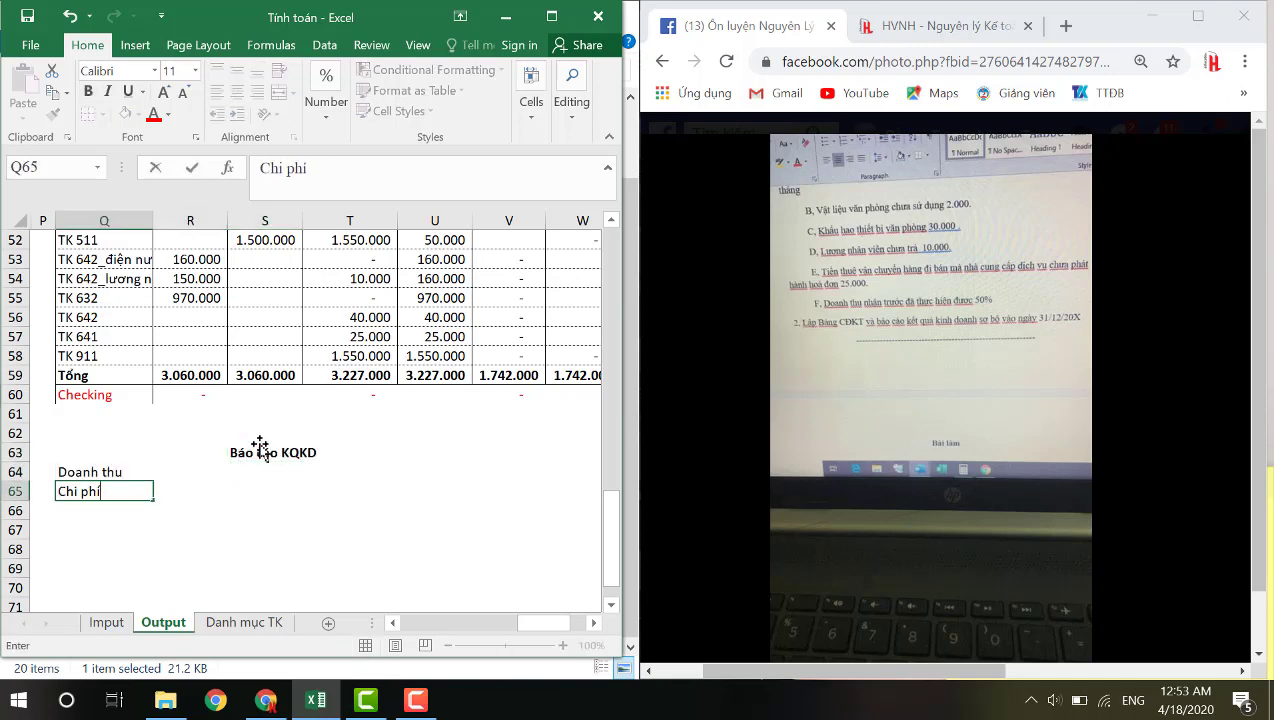
text(iá vốn)
key(Return)
text(LNG)
key(Return)
text(Chi phía)
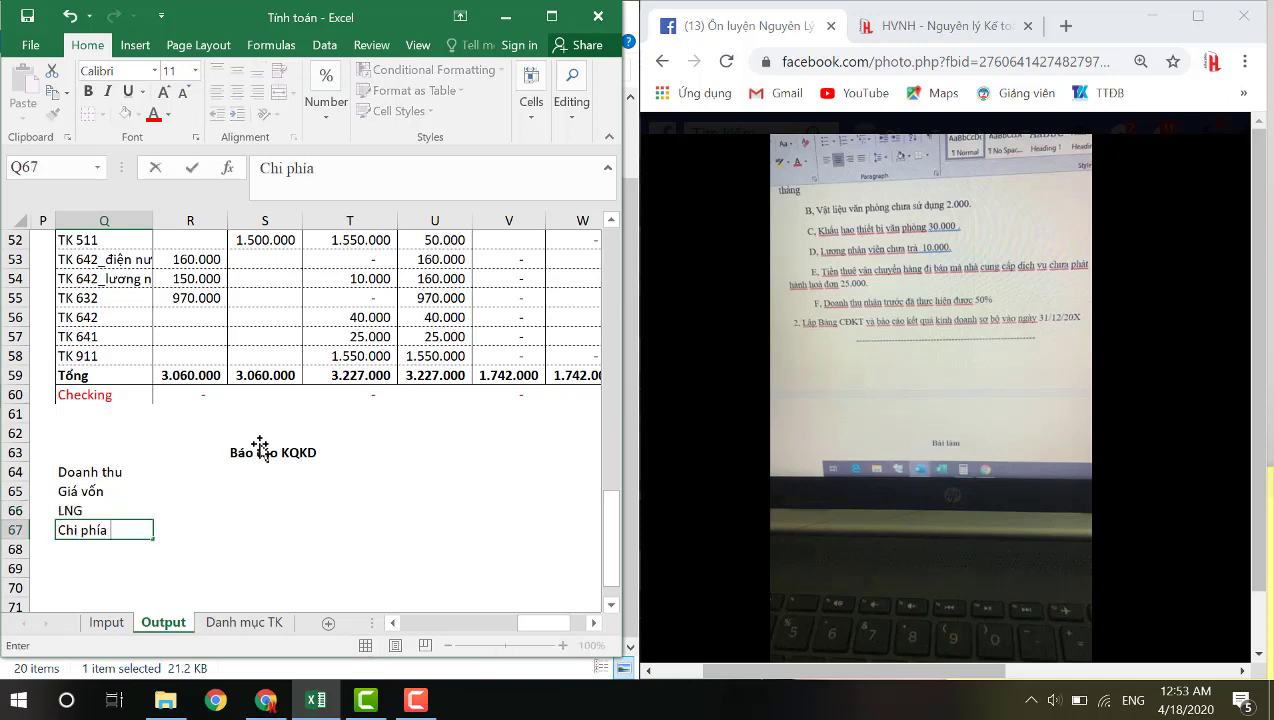
text( bán hàng)
key(Return)
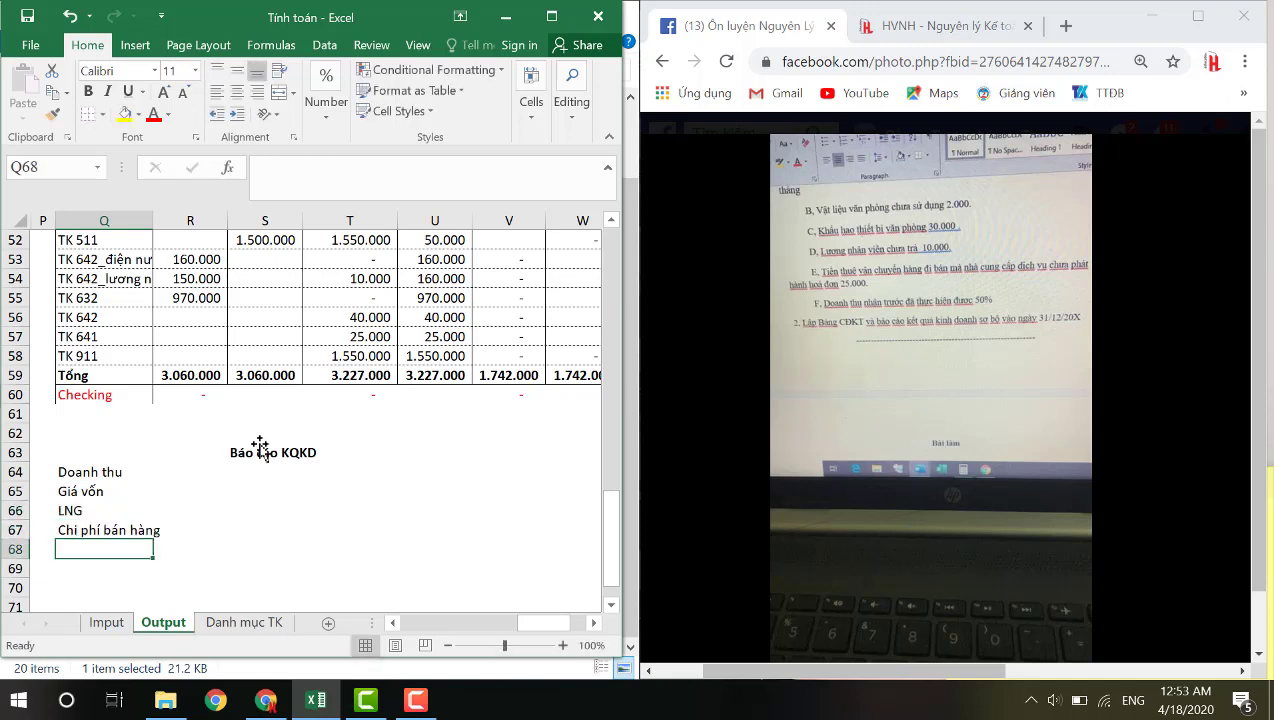
Add the lines Doanh thu tài chính and Chi phí tài chính between LNG and Chi phí bán hàng
key(Up)
key(F2)
key(shift+Home)
text(Doanh thu tài ch)
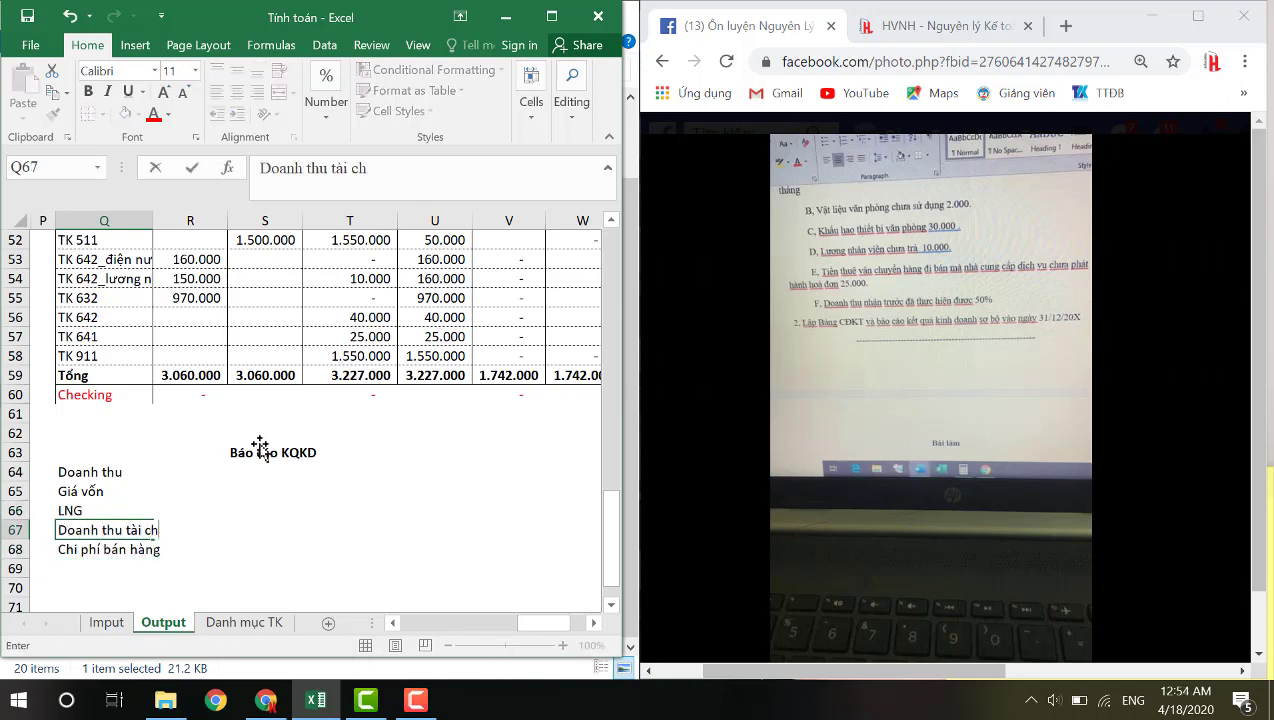
text(ính)
key(Return)
key(ctrl+c)
key(ctrl+plus)
text(Chi phí tài chính)
key(Return)
key(Return)
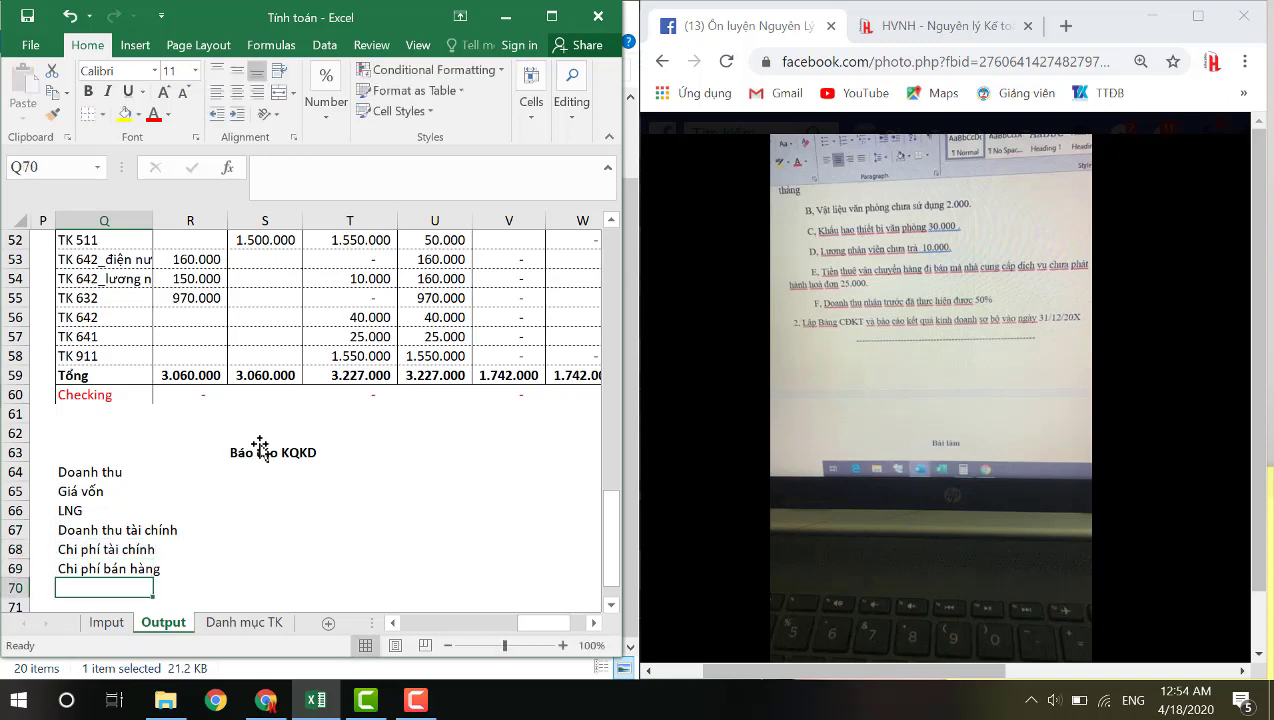
Add the labels Chi phí quản lý doanh nghiệp and LN từ HĐSXKD in Q70:Q71
text(Chi phí quản lý doanh nghiệp)
key(Return)
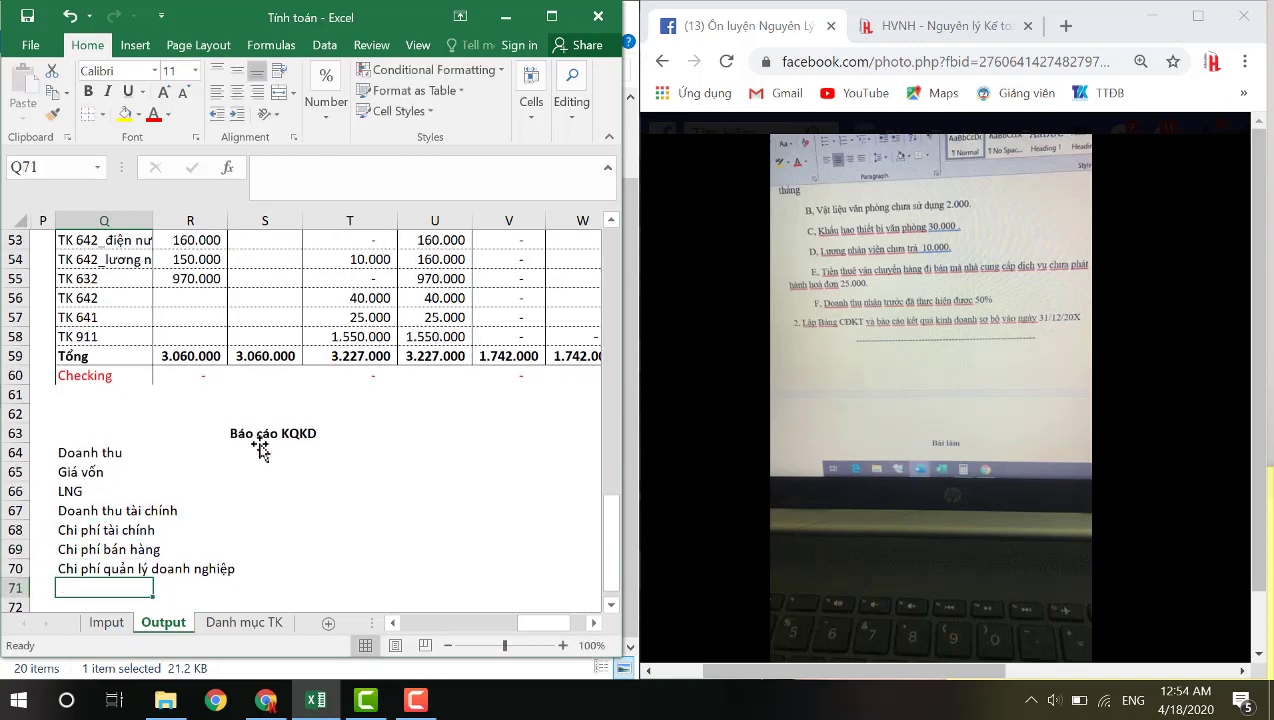
text(LNG)
text( từ HĐS)
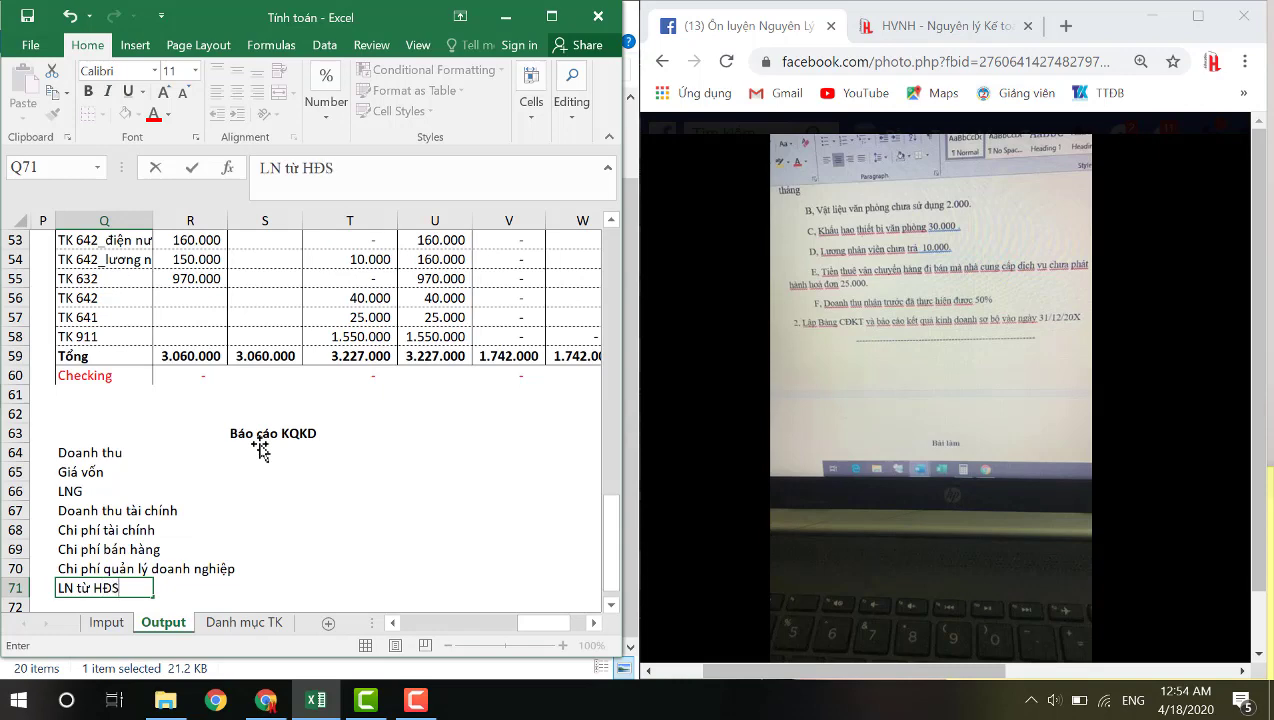
text(XKD)
key(Return)
Add the labels Thu nhập khác, Chi phí khác, LN khác and LN kế toán trước thuế in Q72:Q75
text(Thu nhập khác)
key(Return)
text(Chi phí khác)
key(Return)
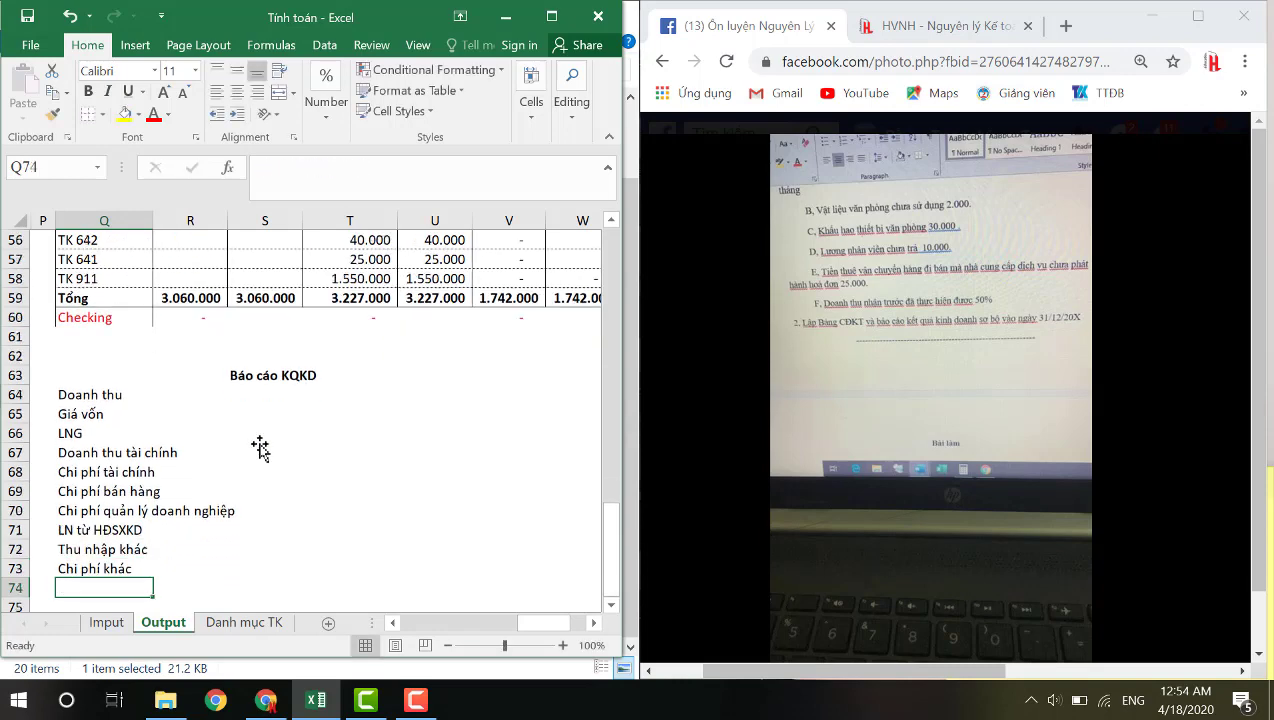
text(LN khác)
key(Return)
text(LN ke toán truớc thuế)
key(Return)
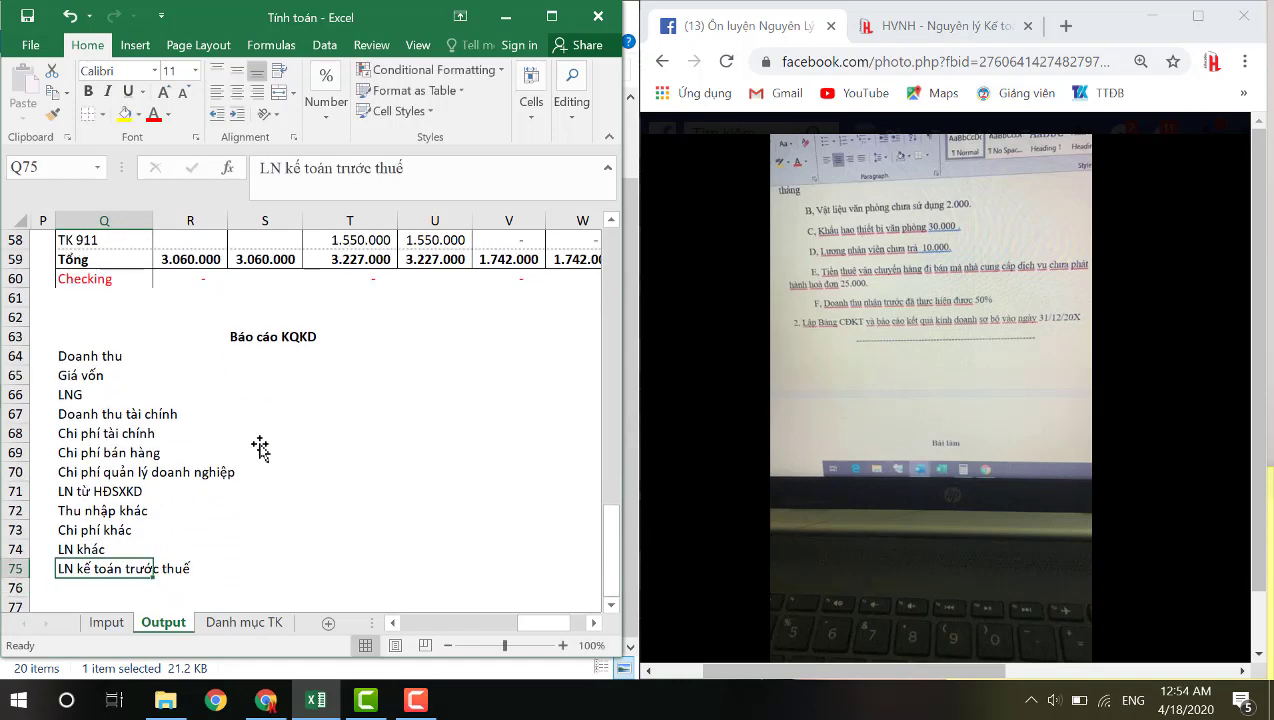
Insert two rows above Giá vốn and label them Giảm trừ DT and Doanh thu thuần
key(Up)
key(Up)
key(Up)
key(Up)
key(Up)
key(Up)
key(Up)
key(Up)
key(Up)
key(Up)
key(Up)
key(shift+space)
key(ctrl+shift+equal)
key(ctrl+shift+equal)
text(Gi)
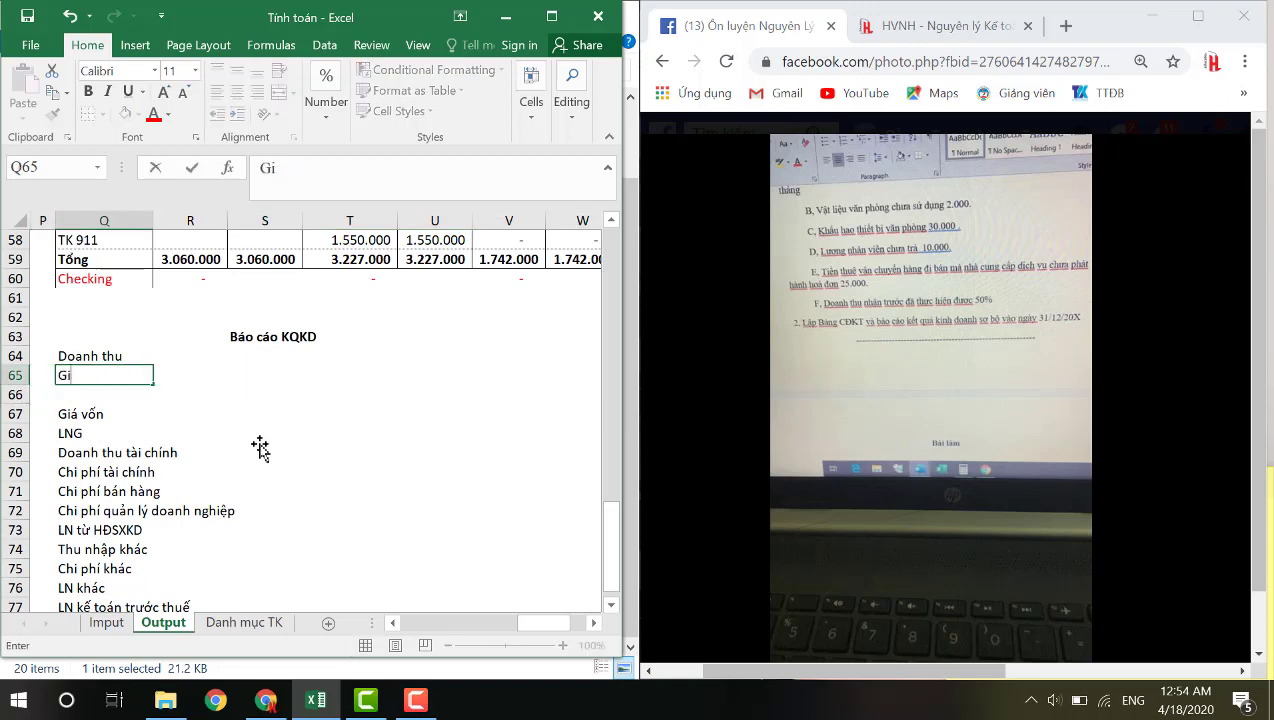
text(armt rDT)
key(Return)
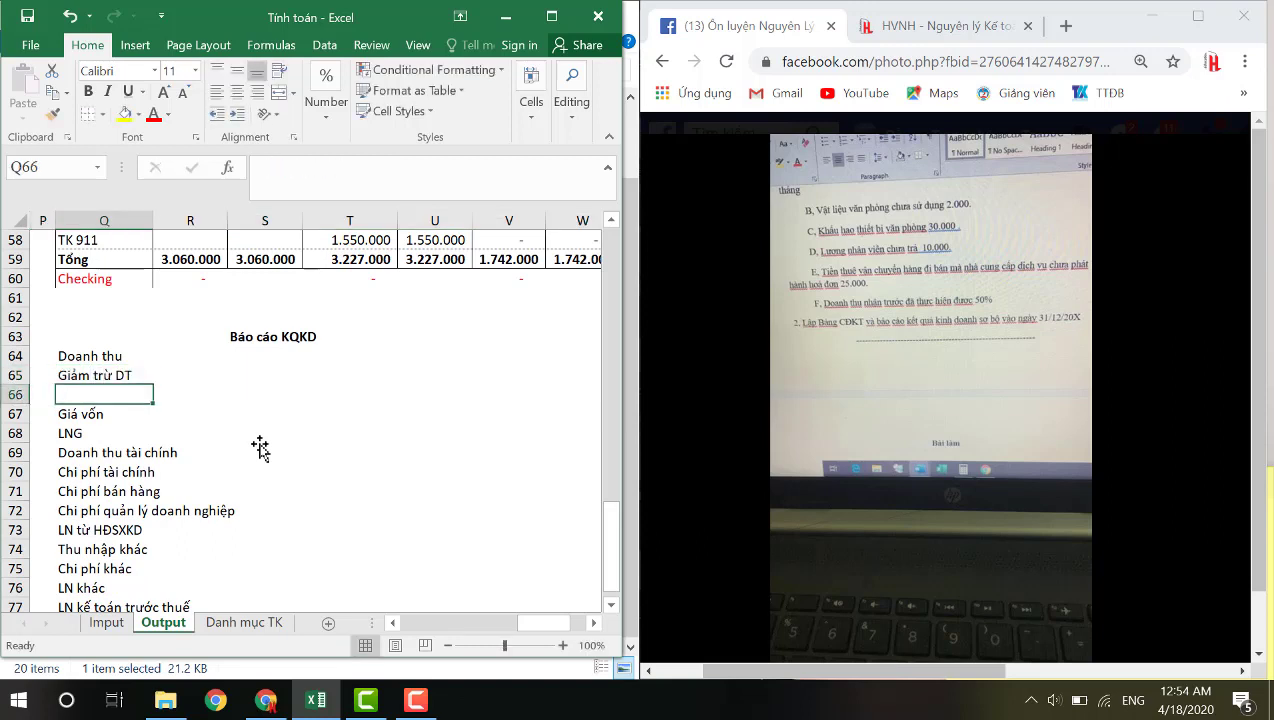
text(Doanh thu thuần)
key(Return)
Set the Doanh thu amount in S64 equal to TK 511's adjusted Ghi Nợ amount in T52
key(Right)
key(Right)
key(Up)
key(Up)
key(Up)
text(=)
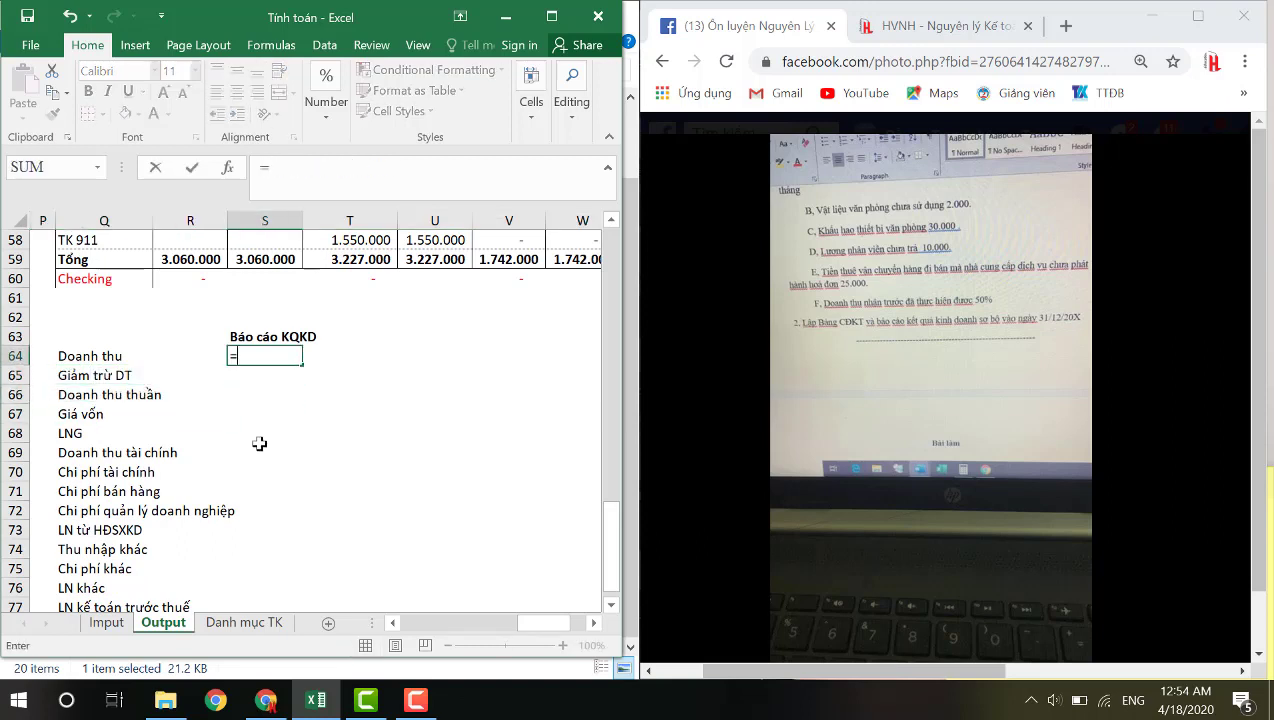
scroll(259, 444, up, 4)
click(136, 320)
key(Down)
key(Down)
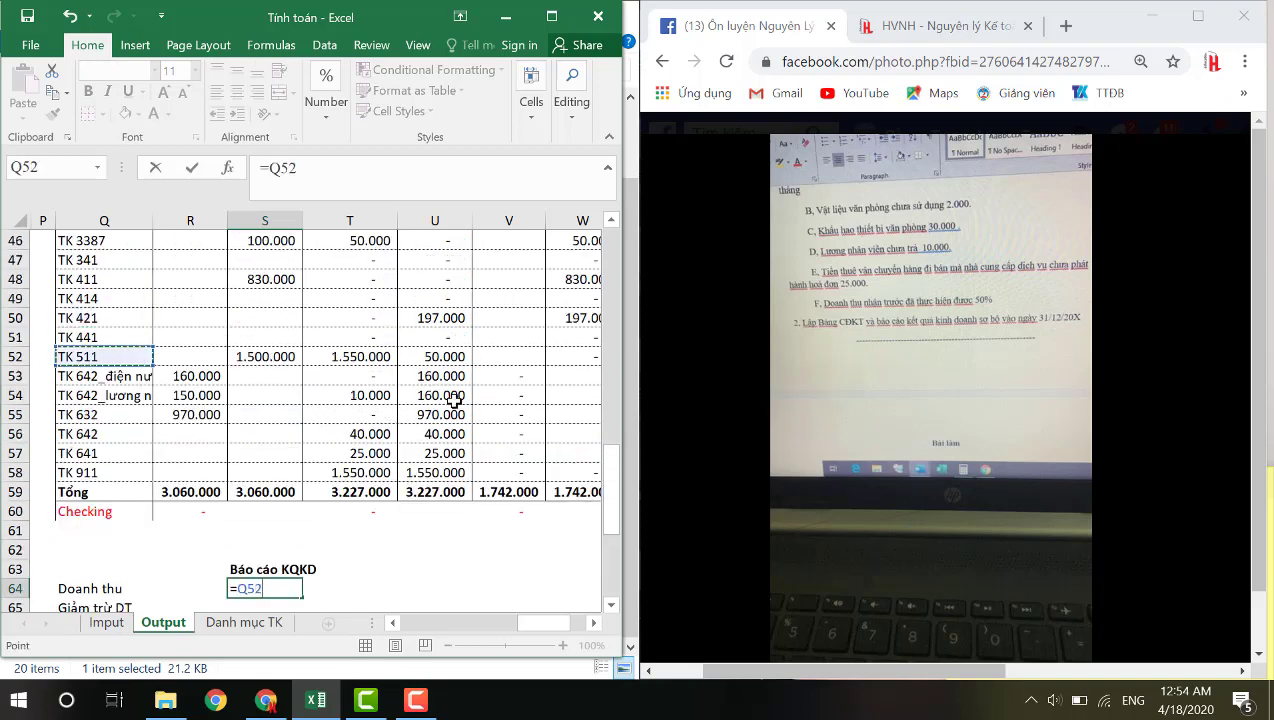
key(Right)
key(Right)
key(Right)
key(Return)
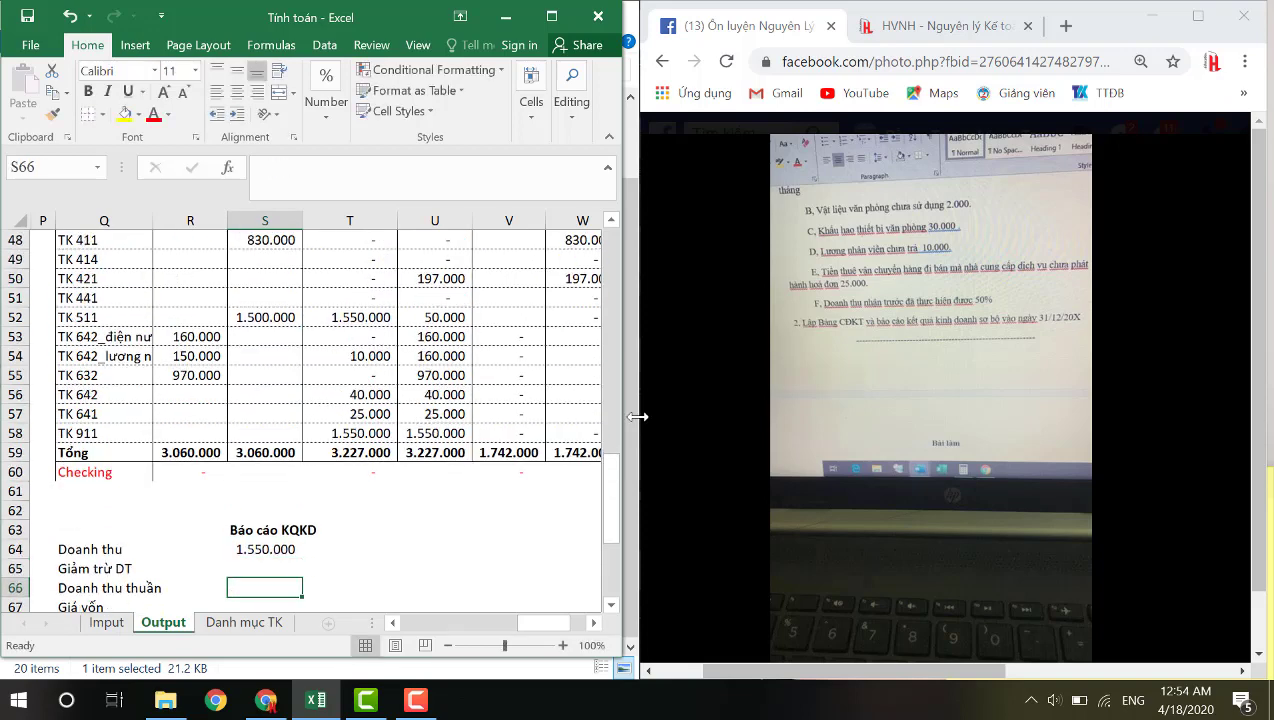
Enter 0 for Giảm trừ DT and calculate Doanh thu thuần in S66 as =S64-S65
text(0)
key(Return)
text(=)
key(Up)
key(Up)
text(-)
key(Up)
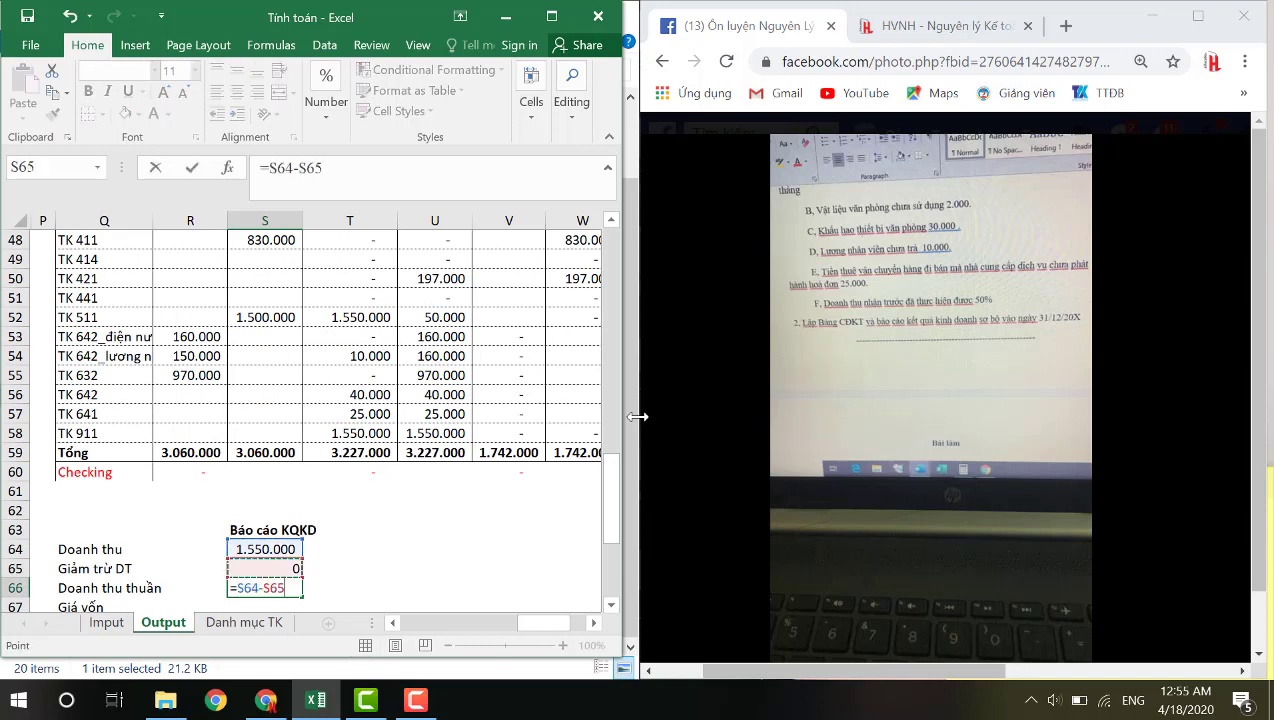
key(Return)
Set the Giá vốn amount in S67 equal to TK 632's Ghi Có amount in U55
text(=)
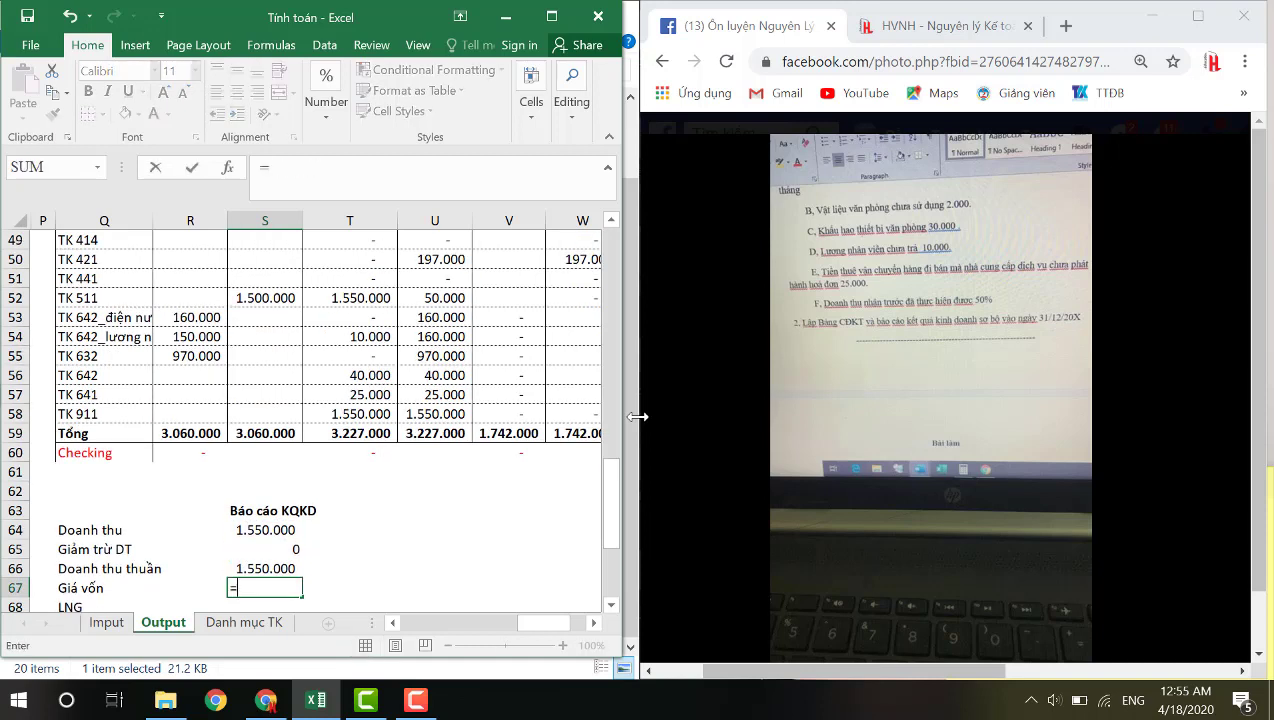
key(Up)
key(Up)
key(Up)
key(Up)
key(Up)
key(Up)
key(Up)
key(Up)
key(Up)
key(Up)
key(Up)
key(Up)
key(Right)
key(Right)
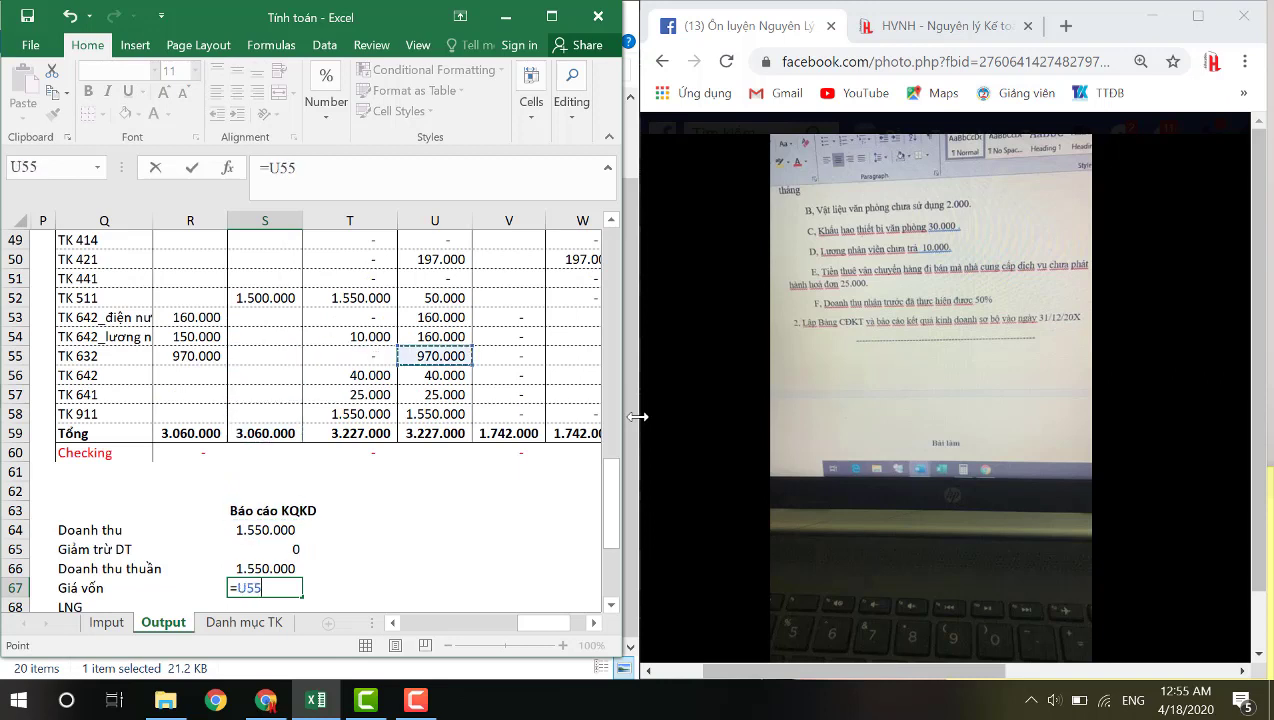
key(Return)
Inspect the formulas in the TK 642 and TK 632 rows of the account table and in the Giá vốn cell
key(Up)
key(Up)
key(Up)
key(Up)
key(Up)
key(Right)
key(Up)
key(Up)
key(Up)
key(Up)
key(Up)
key(Up)
key(Up)
key(Up)
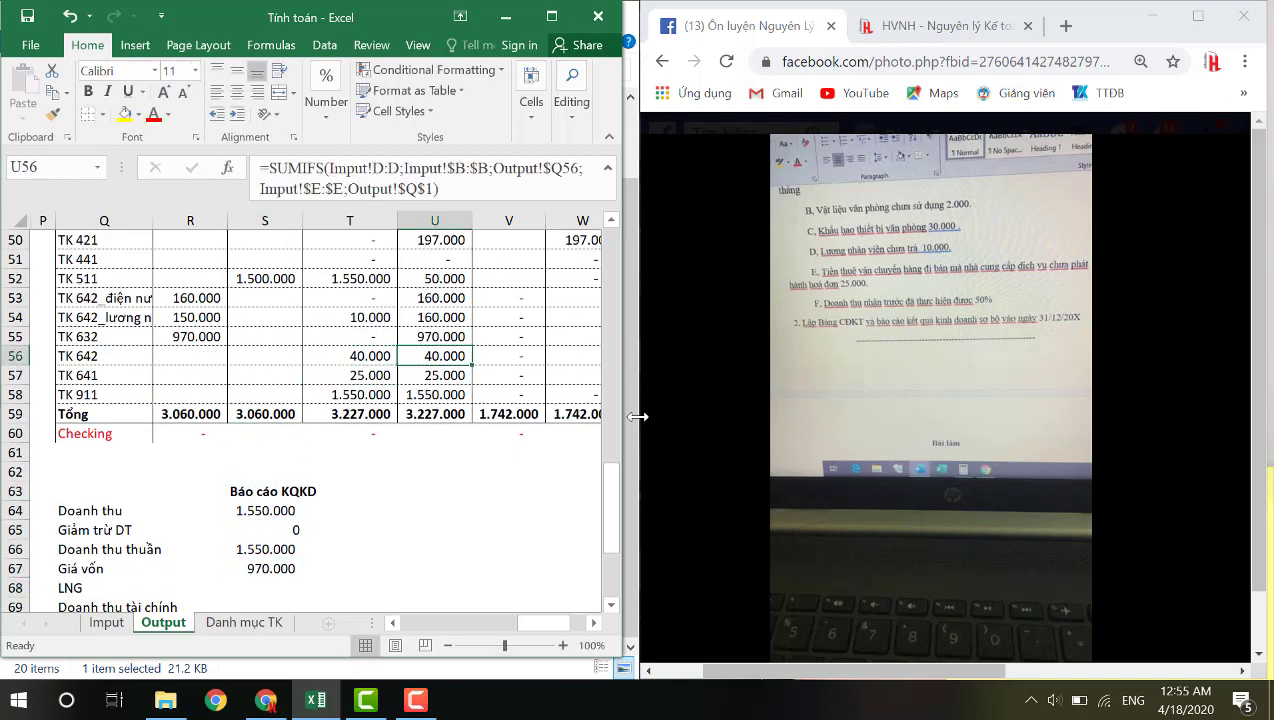
key(F2)
key(Escape)
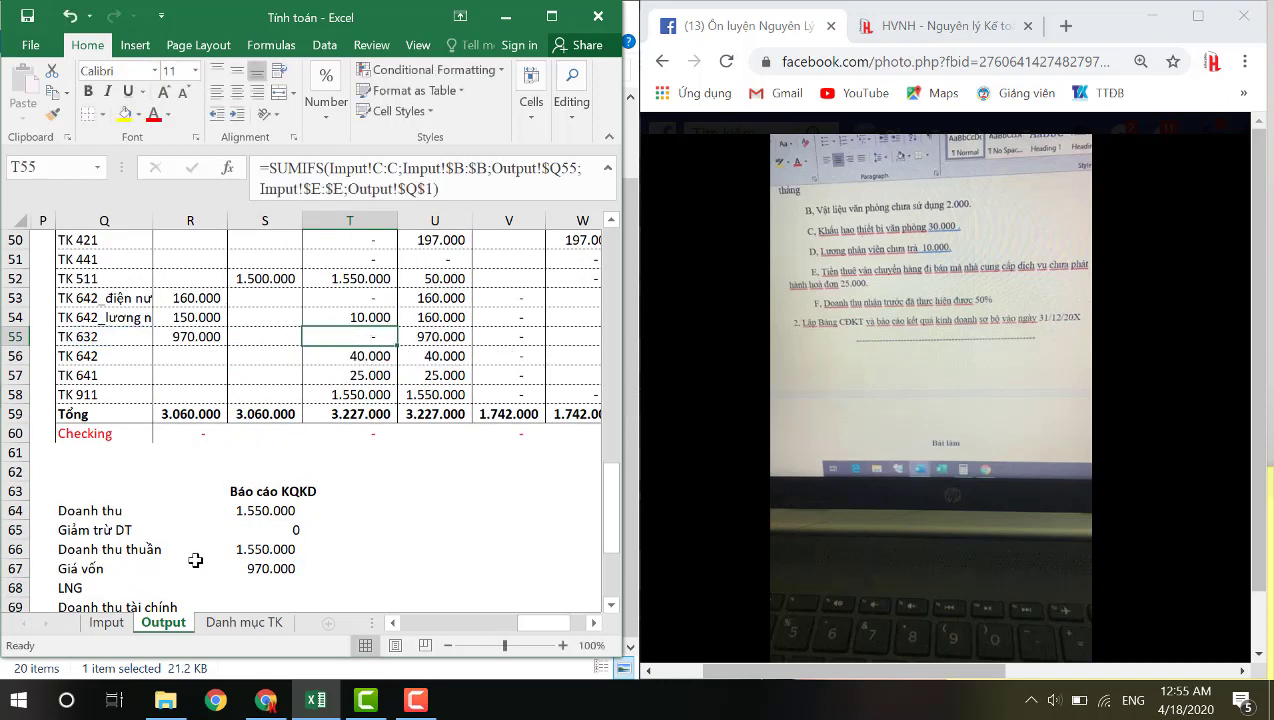
key(Right)
key(Right)
key(Right)
key(F2)
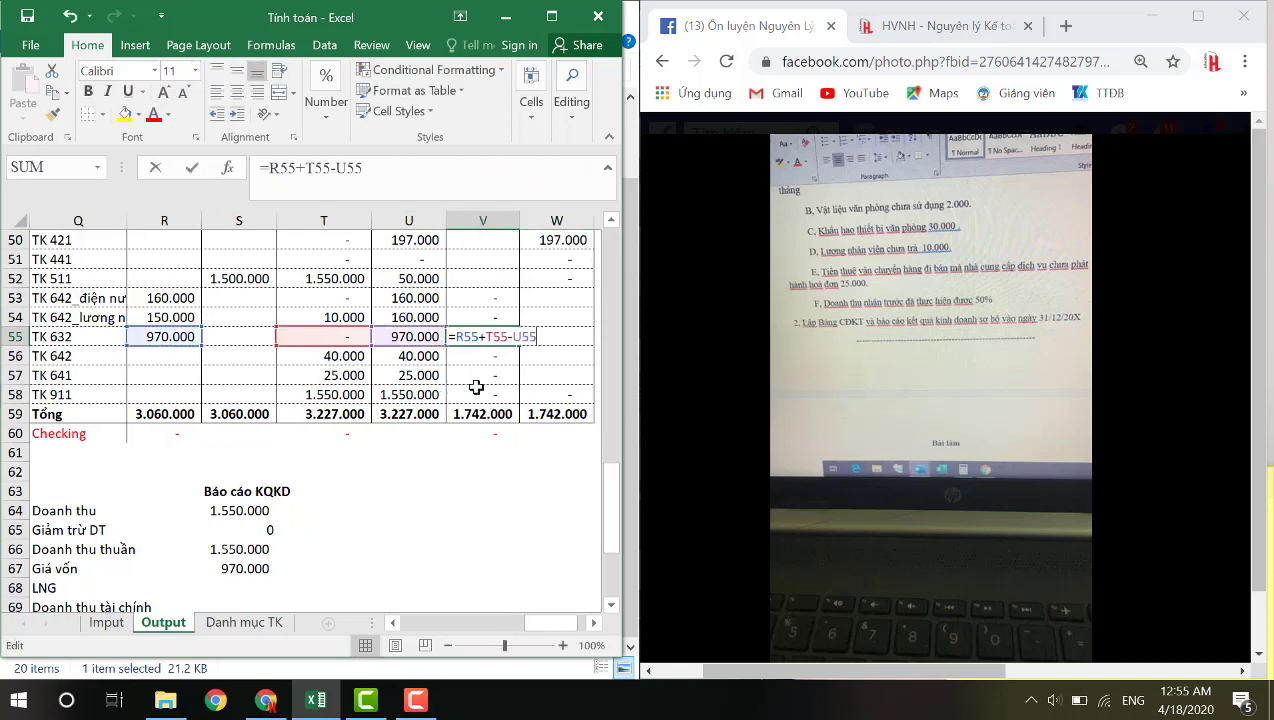
key(Escape)
key(Left)
key(Left)
key(Left)
click(227, 567)
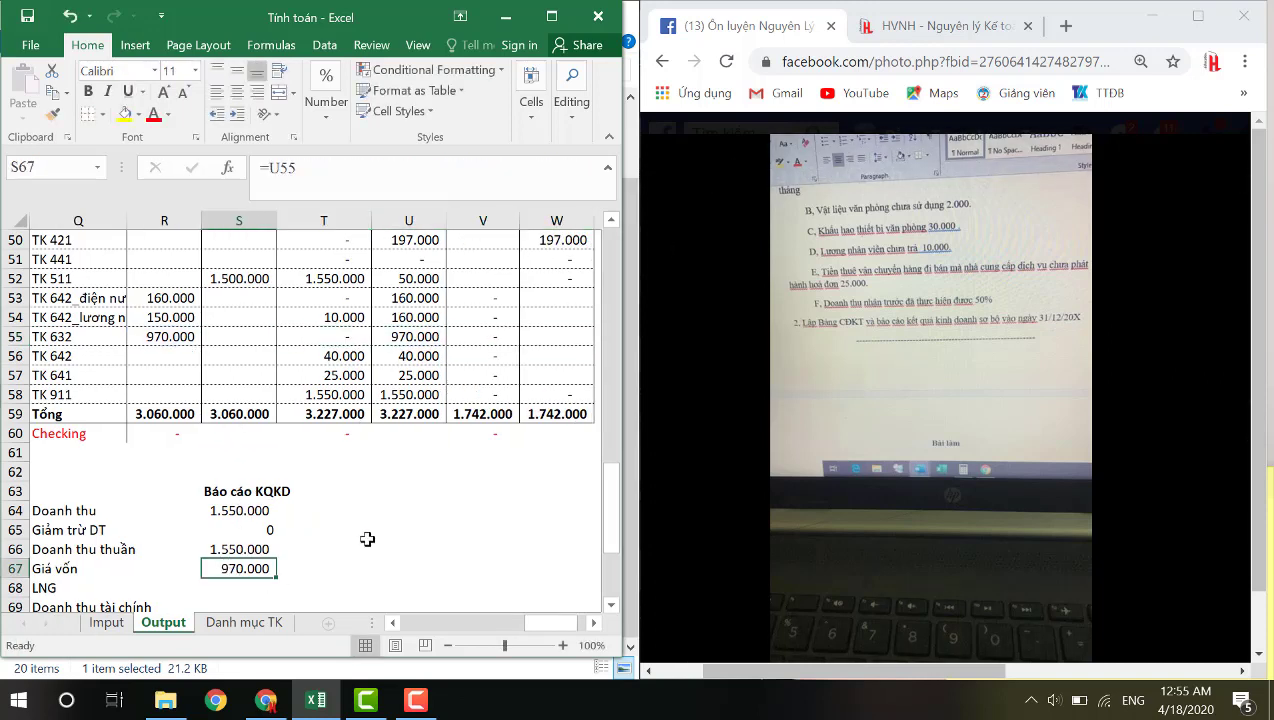
key(Down)
key(Left)
key(Left)
key(Down)
key(Up)
key(Right)
key(Right)
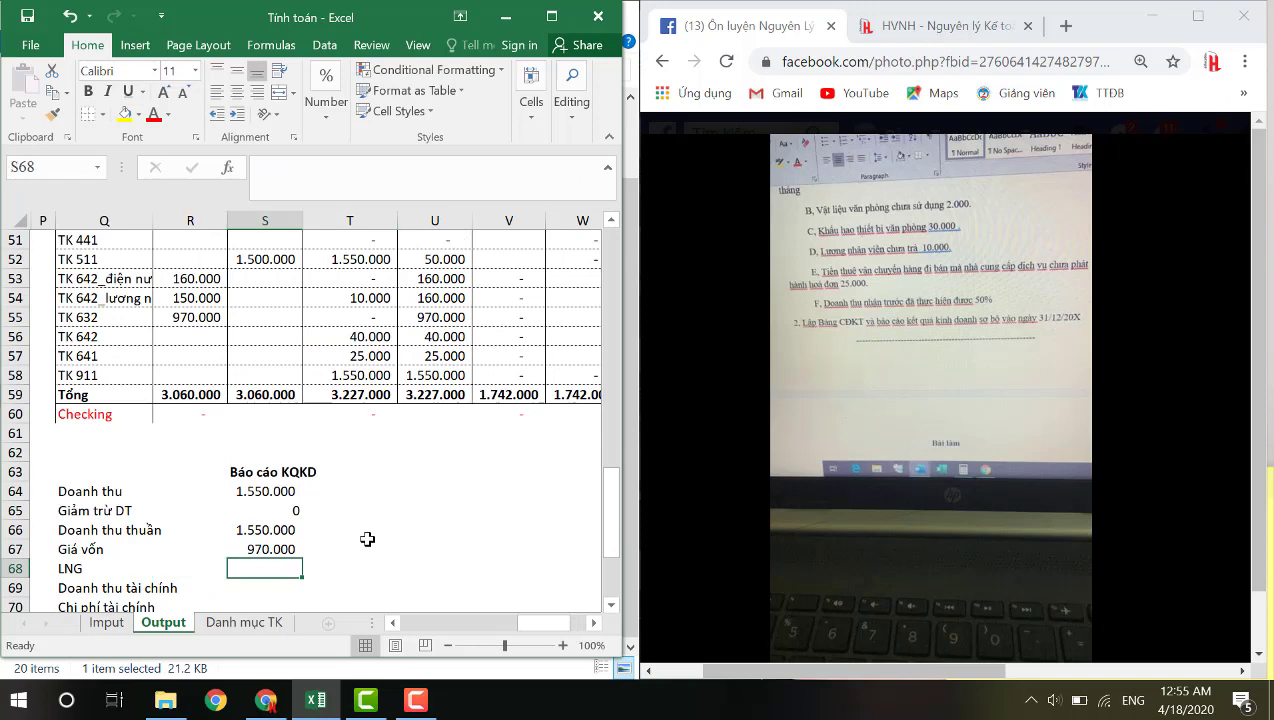
key(Left)
key(Left)
key(Left)
key(Right)
key(Right)
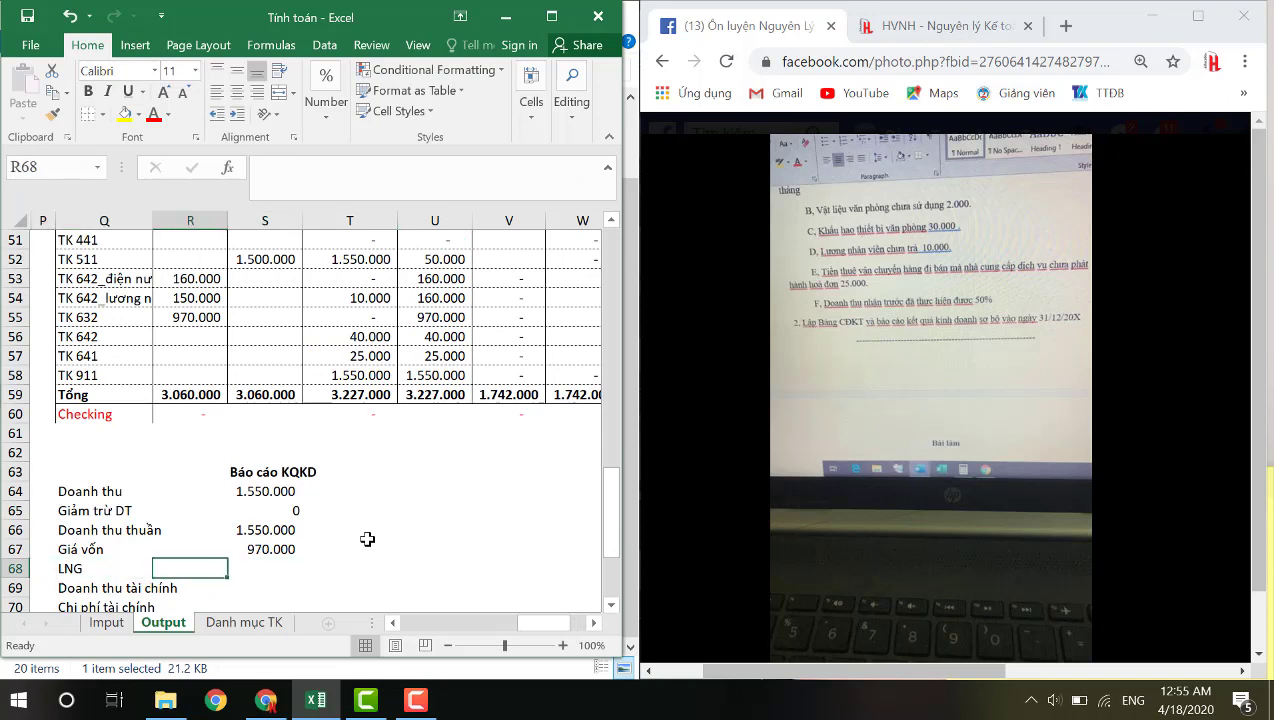
key(Right)
key(Right)
key(Left)
key(Left)
key(Down)
key(Down)
key(Down)
key(Up)
key(Up)
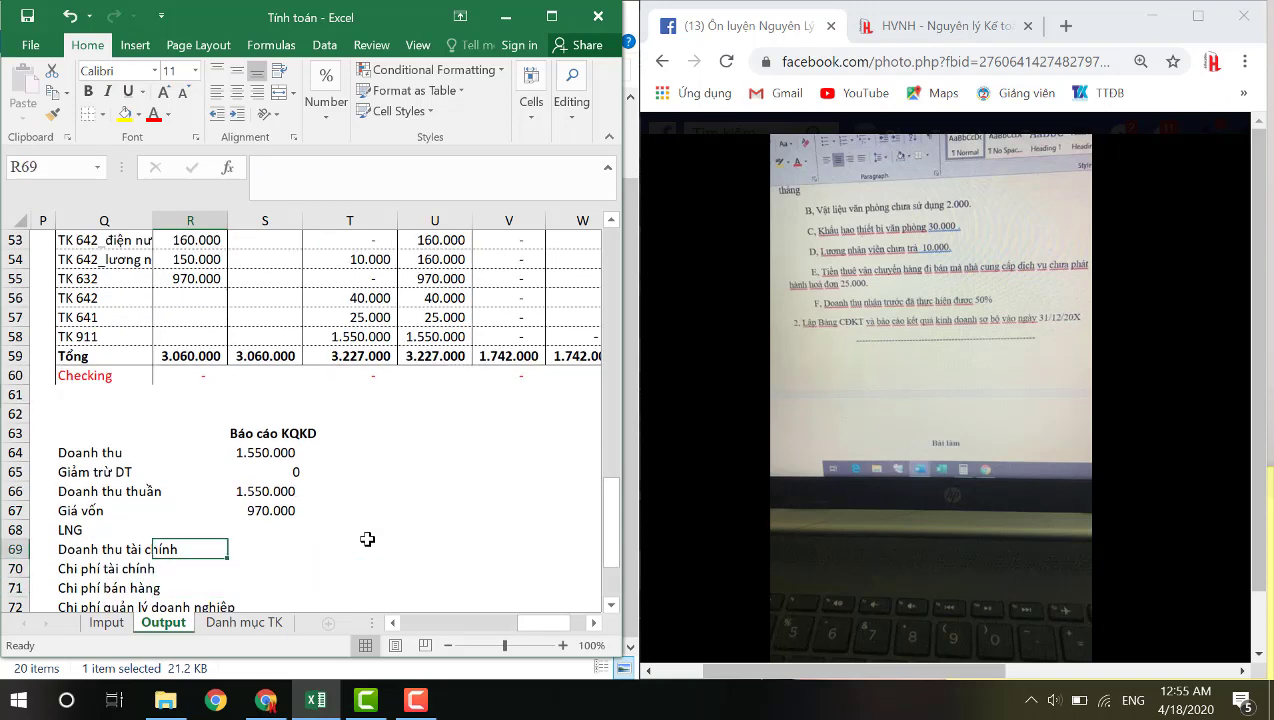
Calculate LNG in S68 as Doanh thu thuần minus Giá vốn with =S66-S67
key(Up)
key(Right)
text(=)
key(Up)
key(Up)
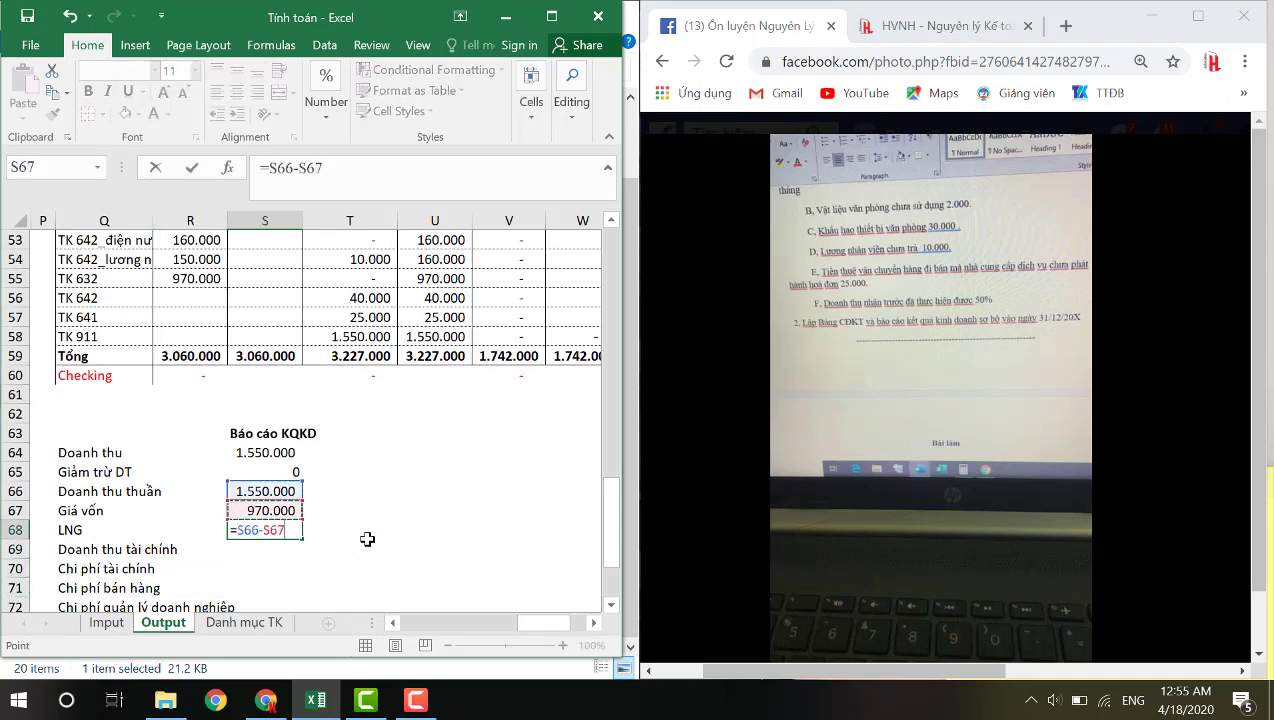
key(Return)
Enter 0 for both Doanh thu tài chính in S69 and Chi phí tài chính in S70
text(0)
key(Return)
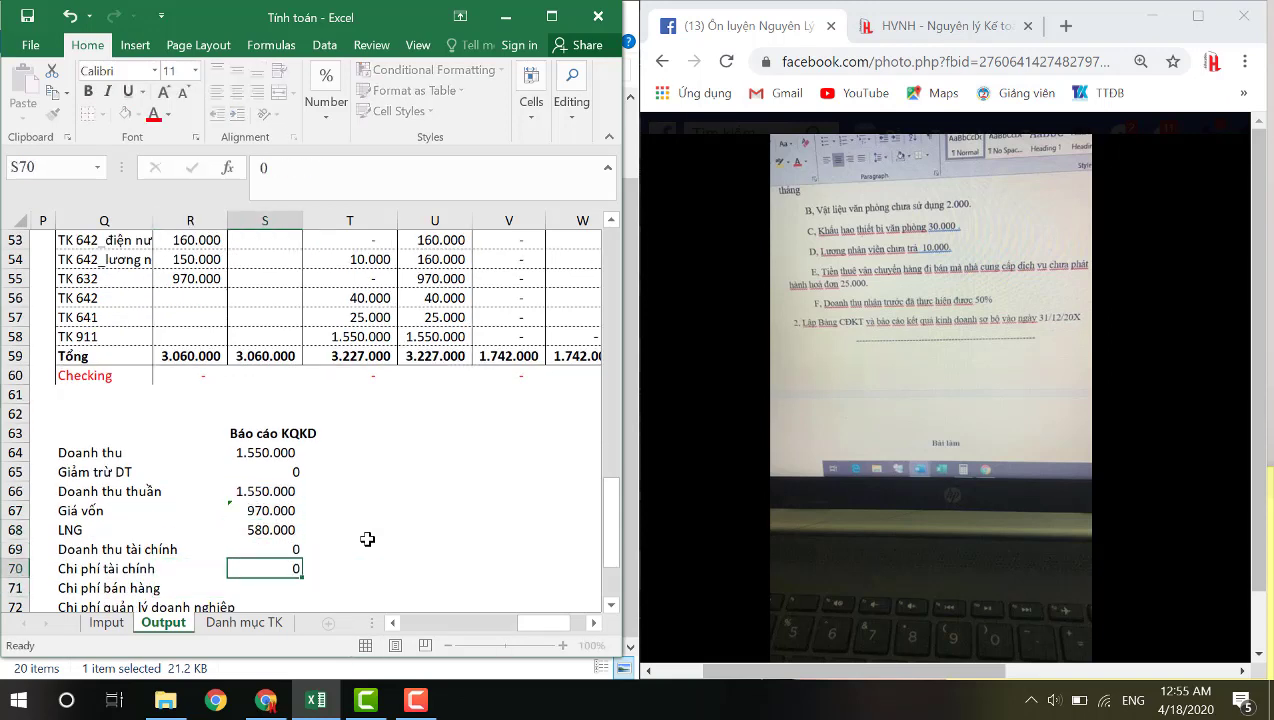
text(0)
key(Return)
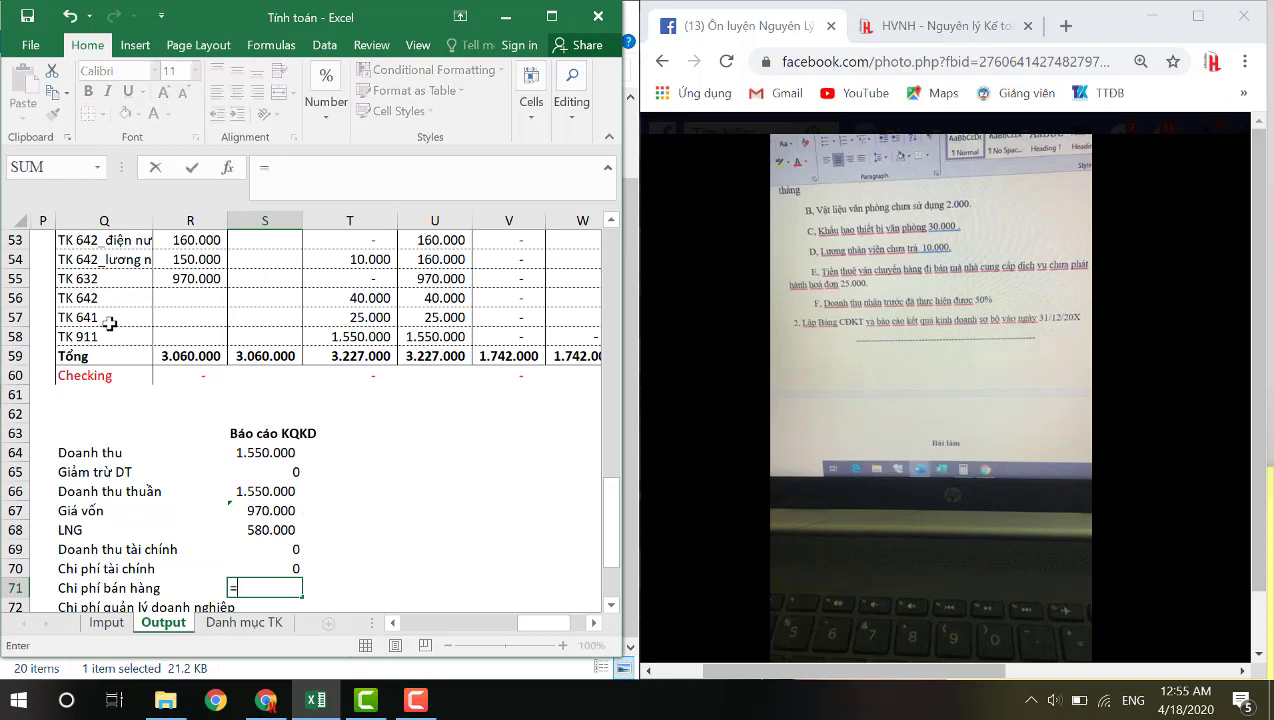